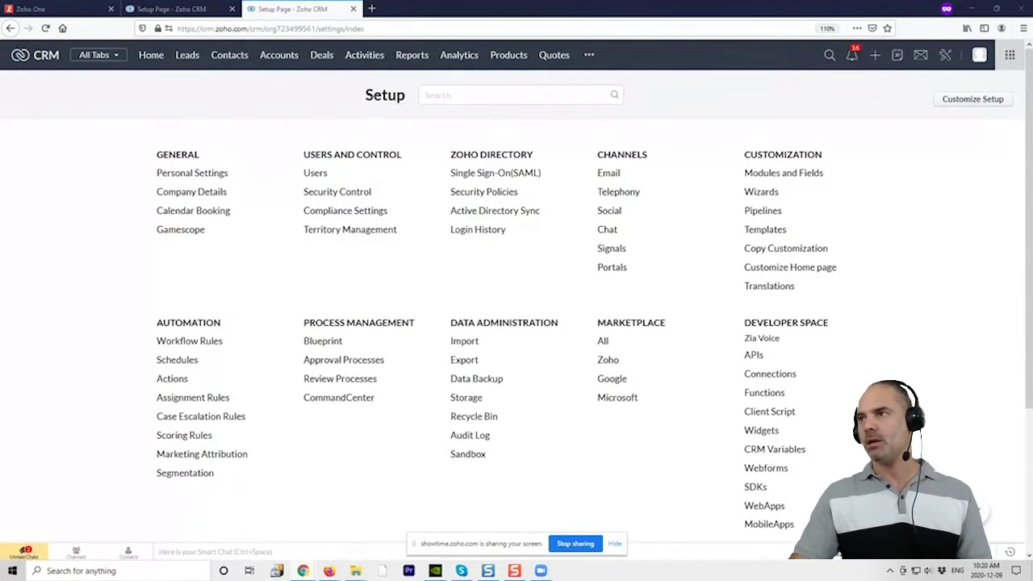
- Launch Zoho Books from the Zoho One My Apps launcher
click(65, 9)
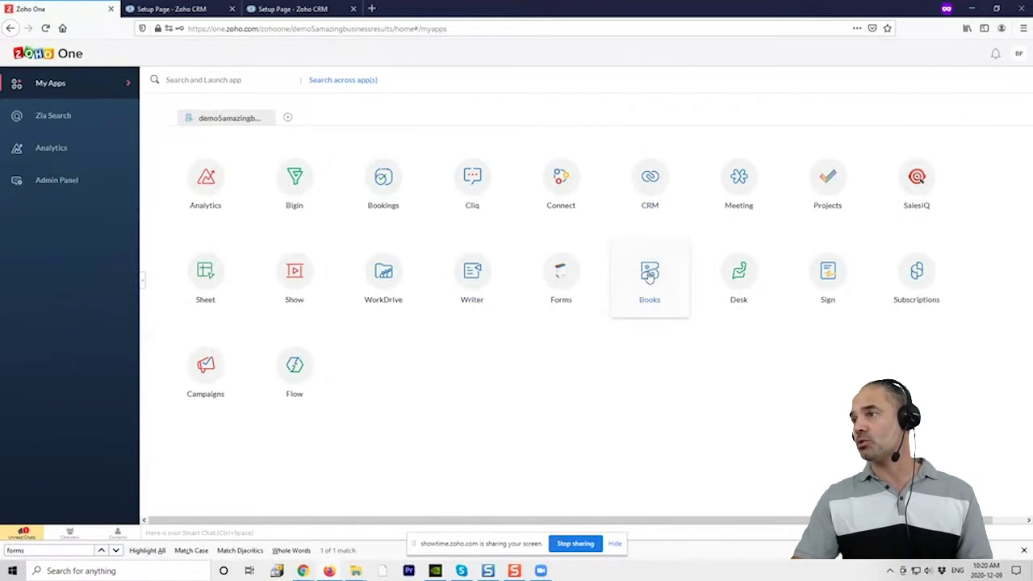
click(650, 274)
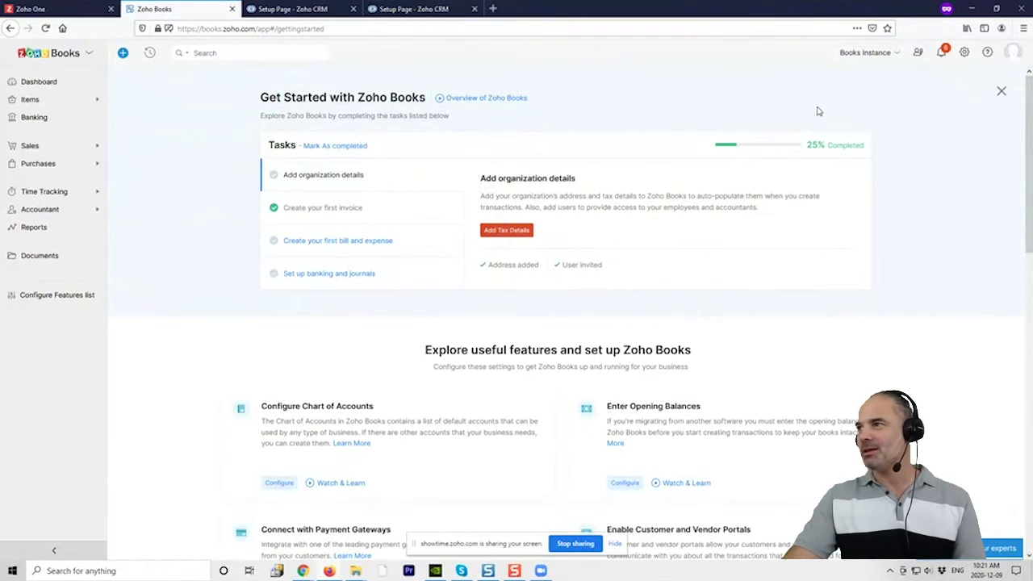
- Open Zoho Books' My Organizations management page listing Books Instance
click(1012, 53)
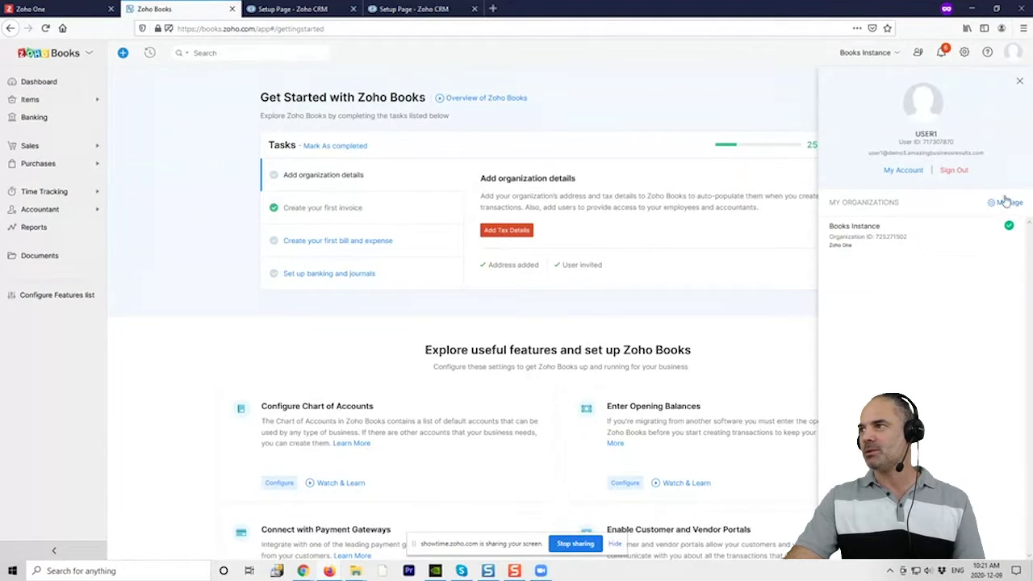
click(1009, 203)
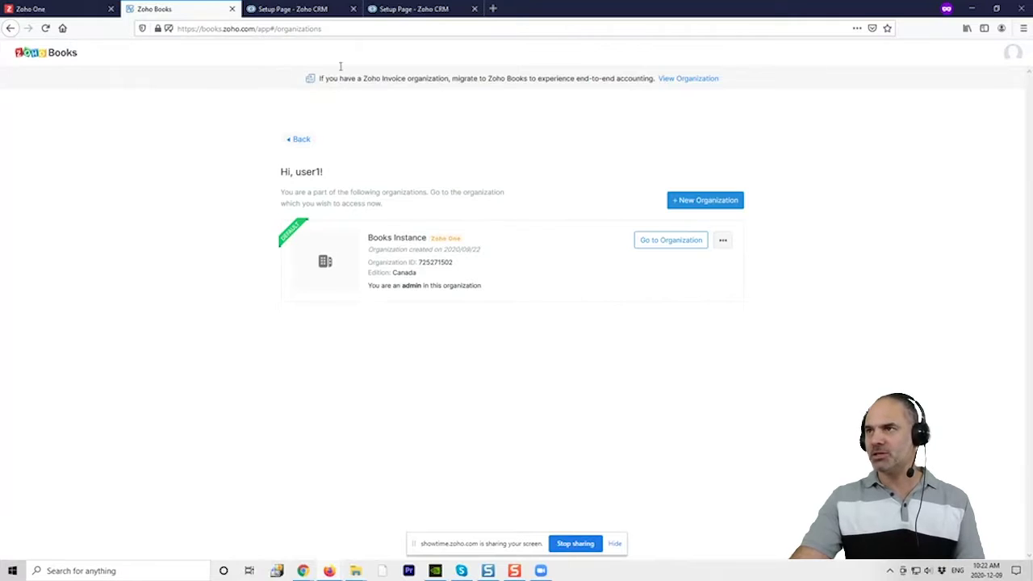
click(307, 8)
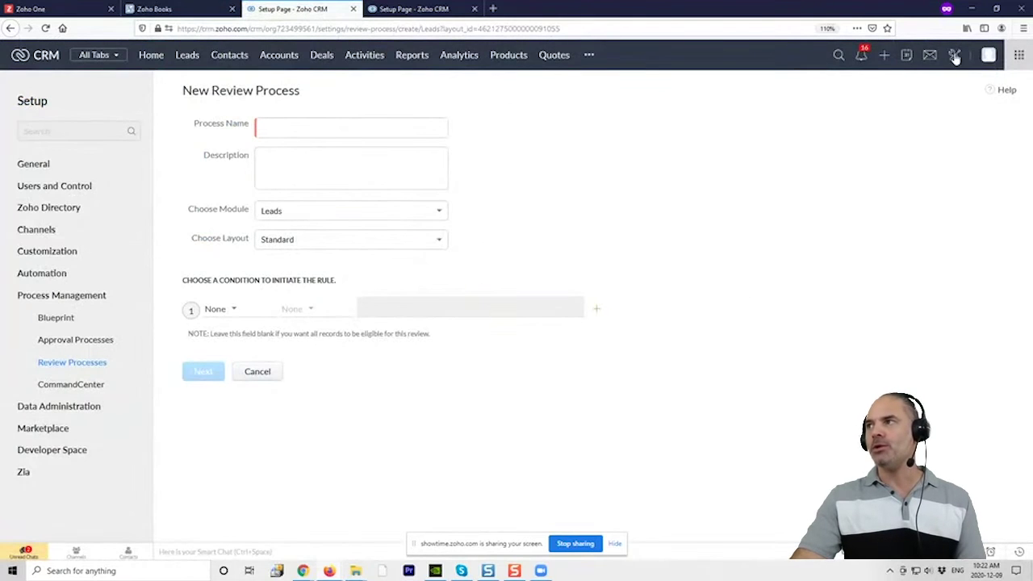
- From CRM Setup, go to the Zoho marketplace and open the Zoho Finance Suite integration
click(954, 55)
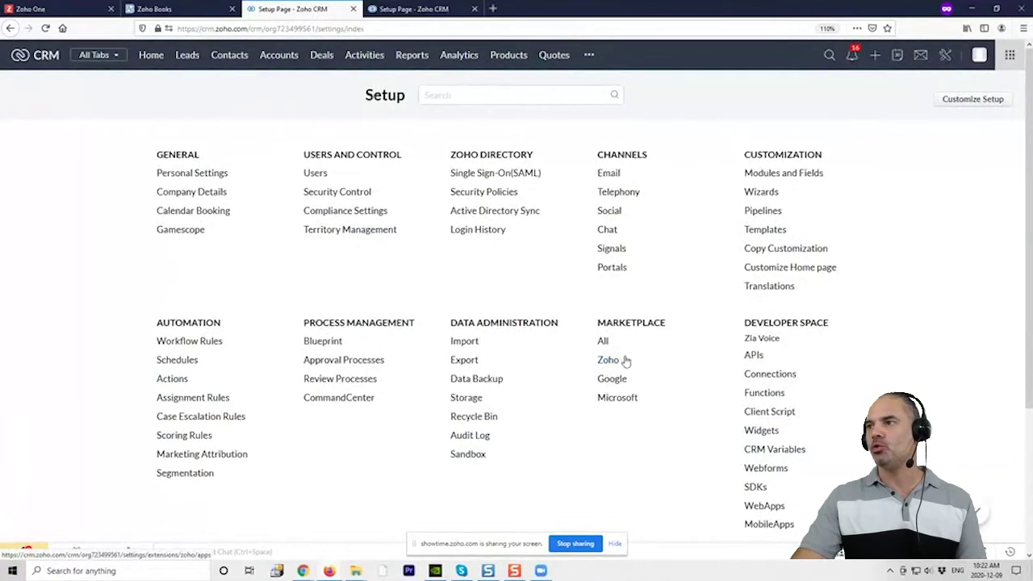
click(609, 360)
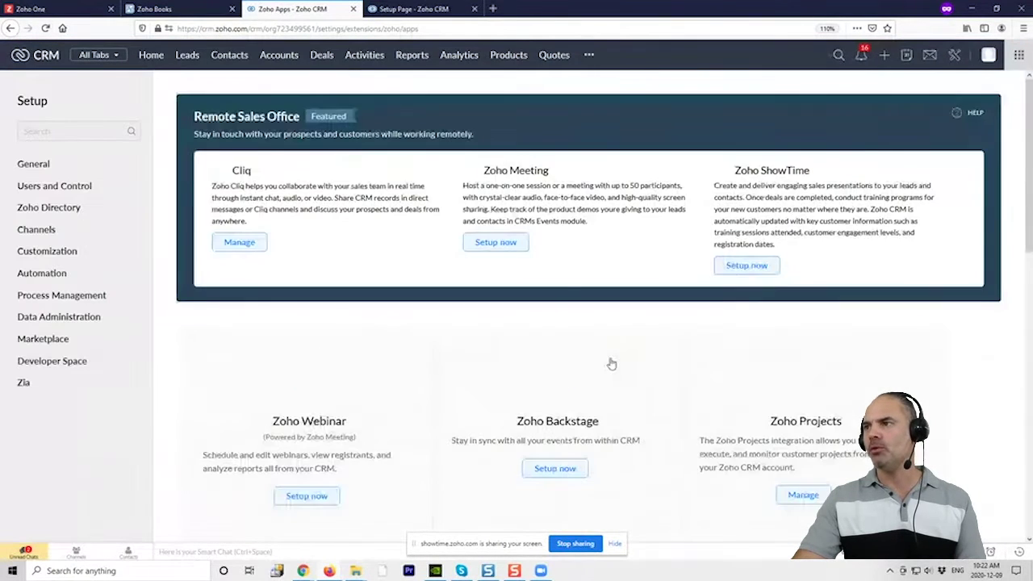
scroll(349, 382, down, 7)
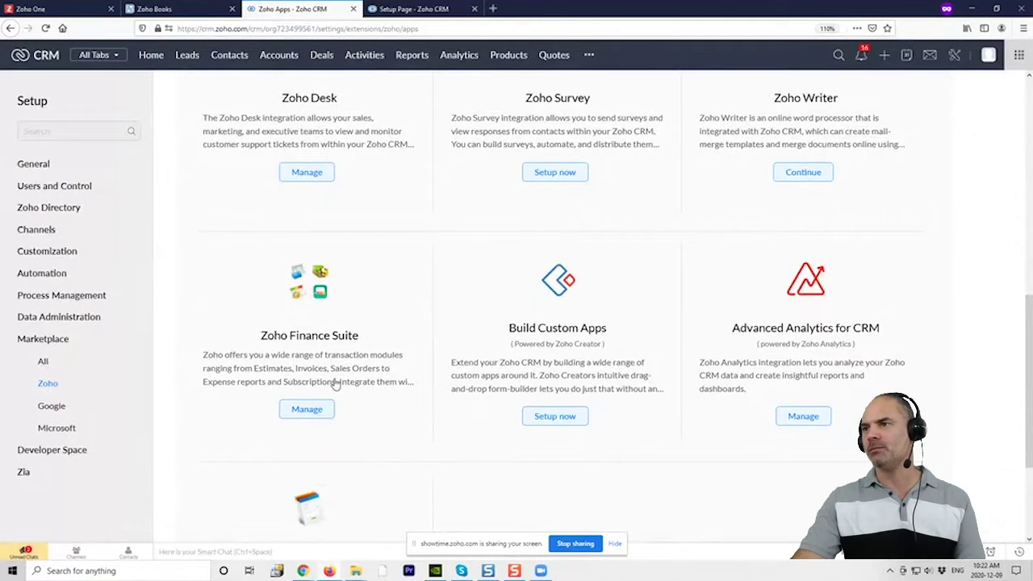
click(290, 408)
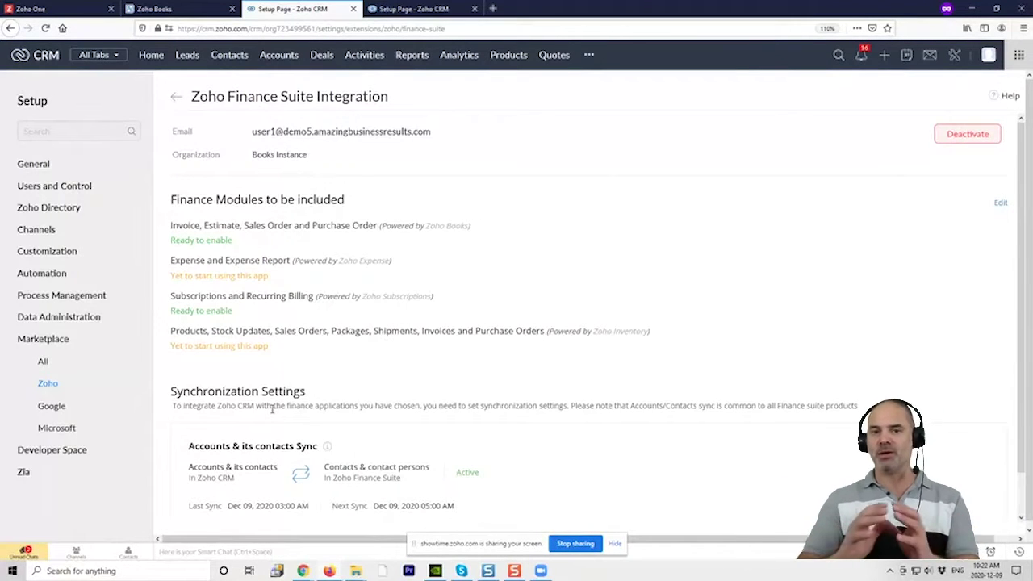
- Check the Finance Suite sync settings for Books Instance, then return to the Books organizations page
scroll(419, 397, down, 1)
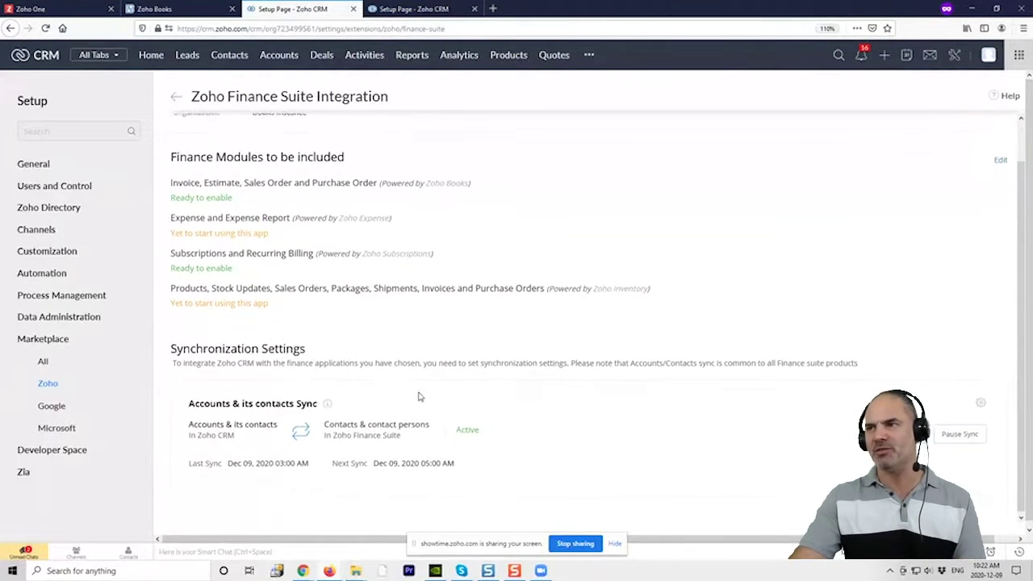
scroll(362, 357, down, 1)
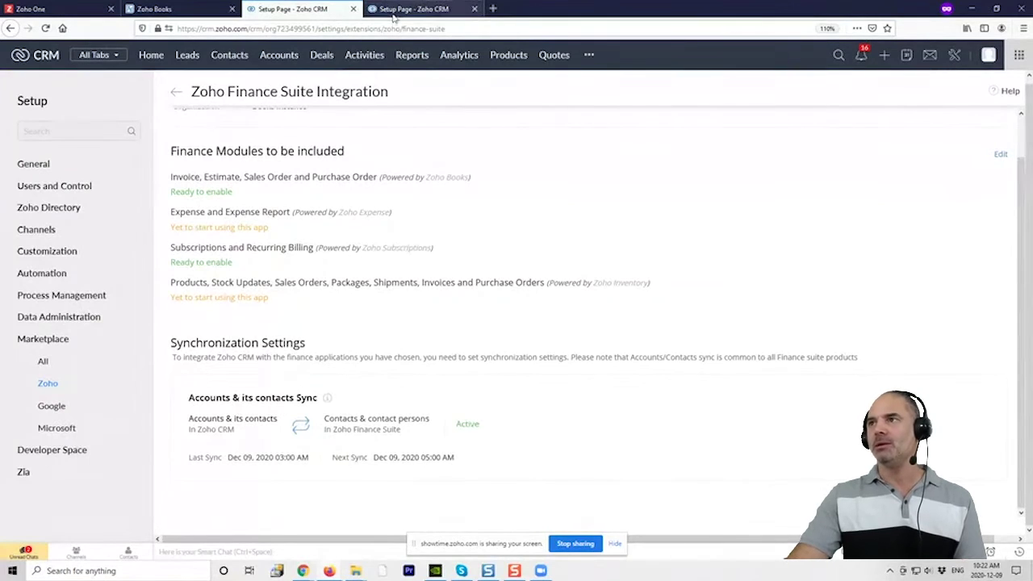
click(394, 16)
click(178, 9)
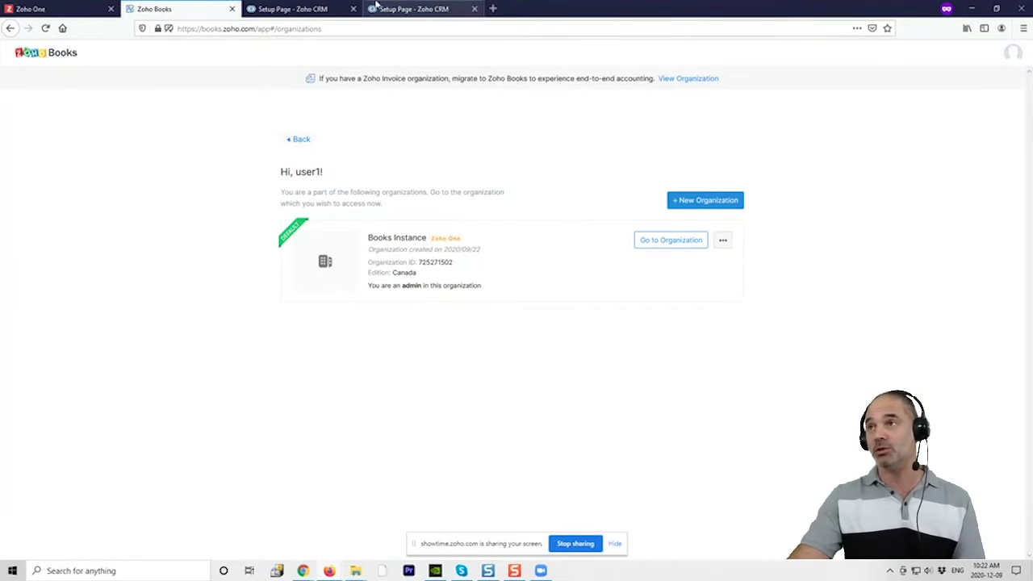
click(311, 9)
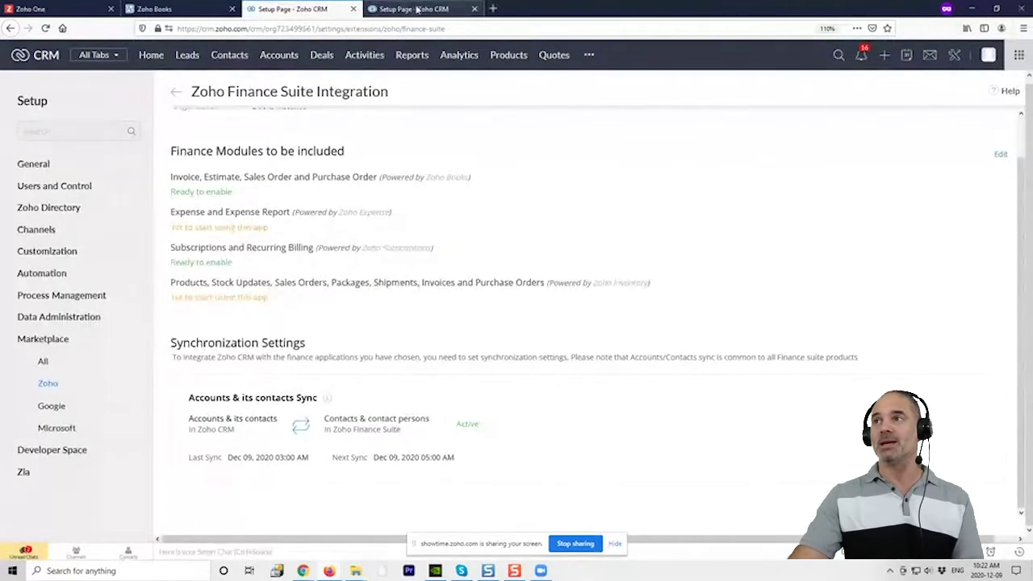
click(416, 10)
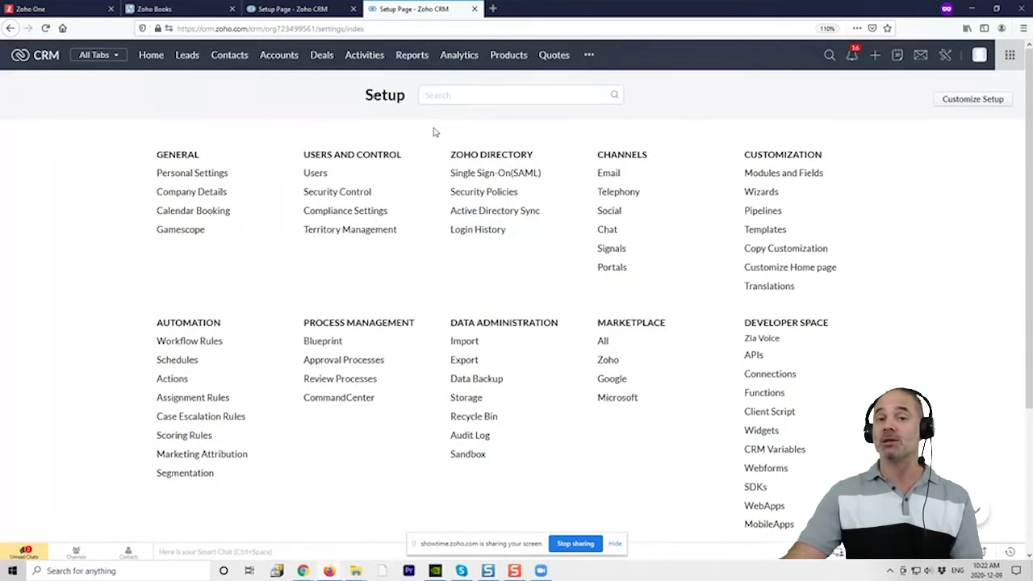
click(215, 11)
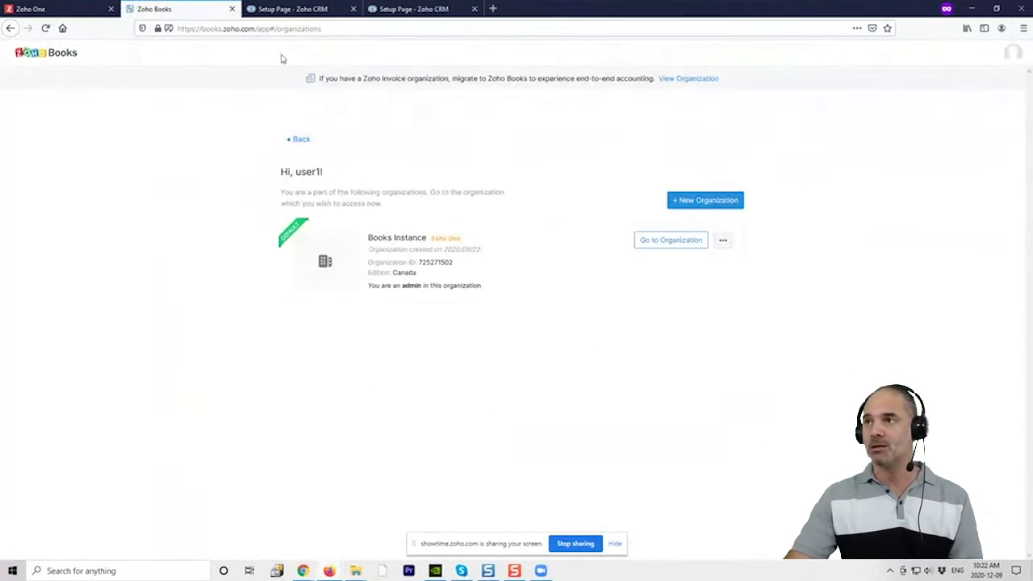
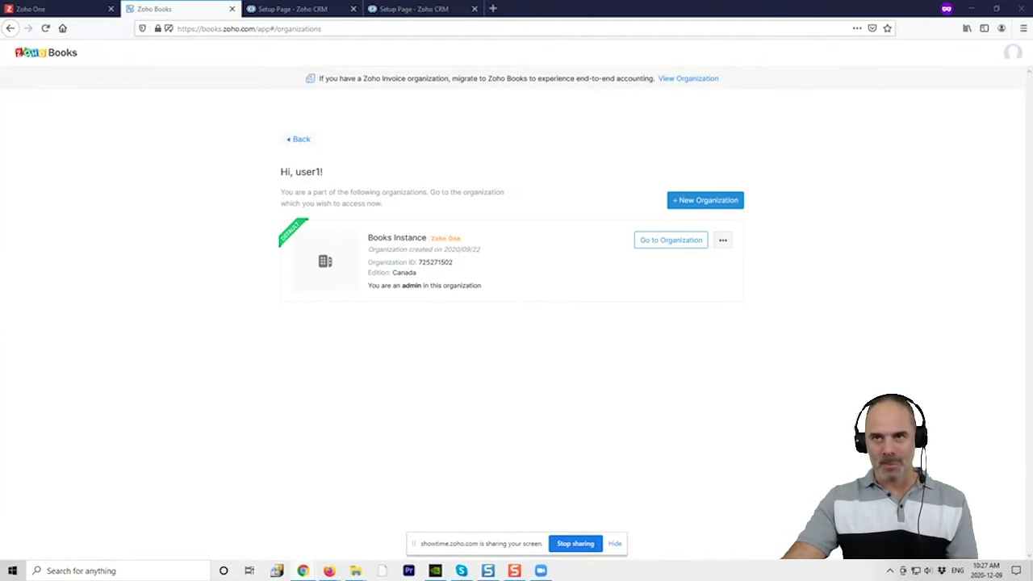
- In CRM Setup, start a new segmentation from Automation > Segmentation
click(272, 15)
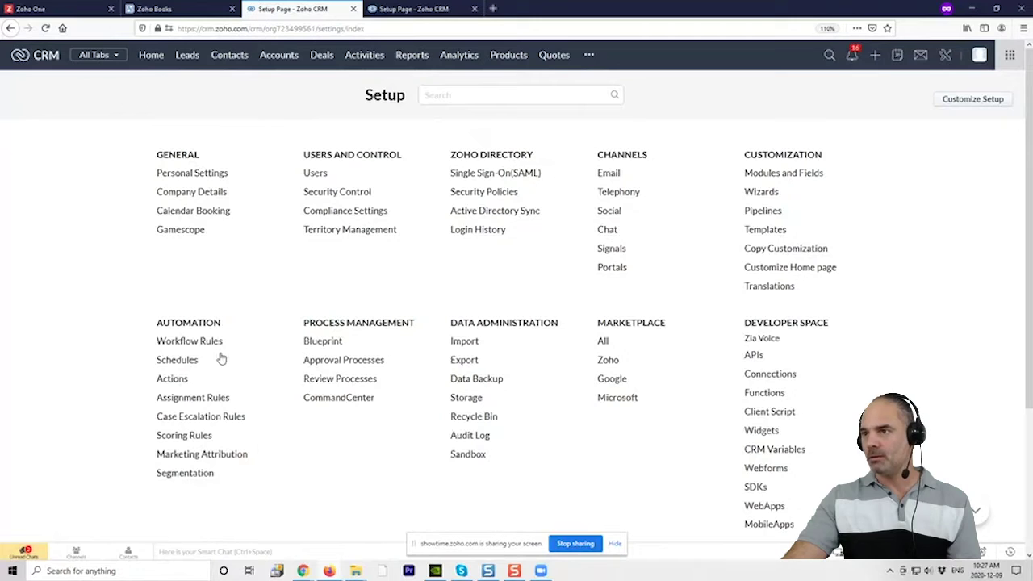
click(203, 474)
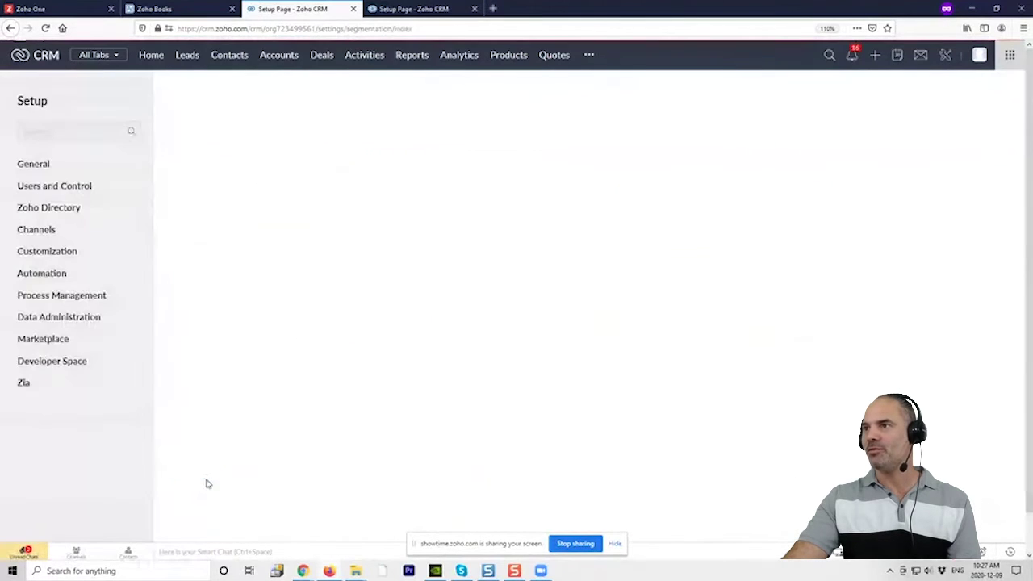
click(598, 381)
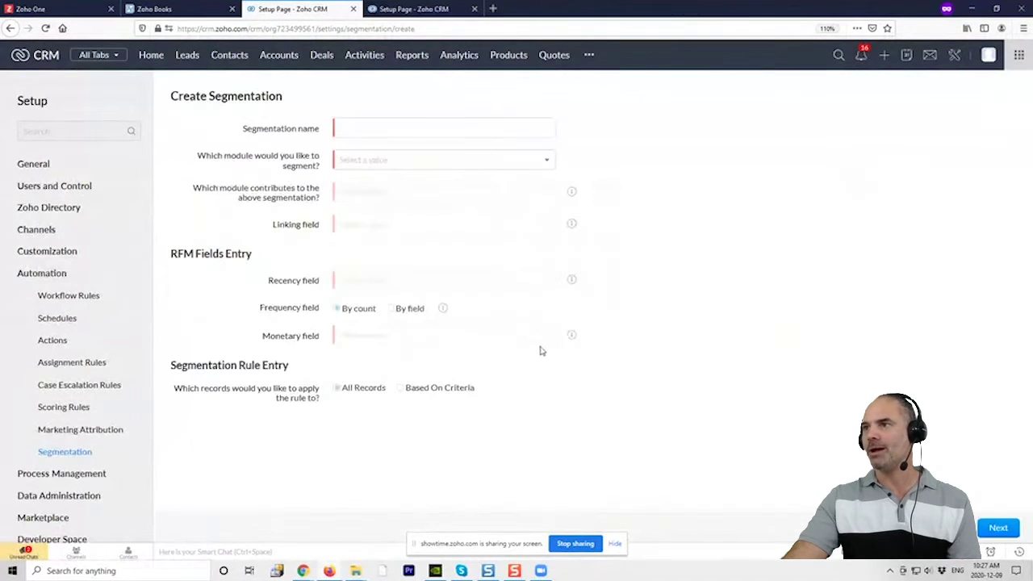
- Browse the modules available for segmentation, try searching 'deal', then close the list unchanged
click(390, 163)
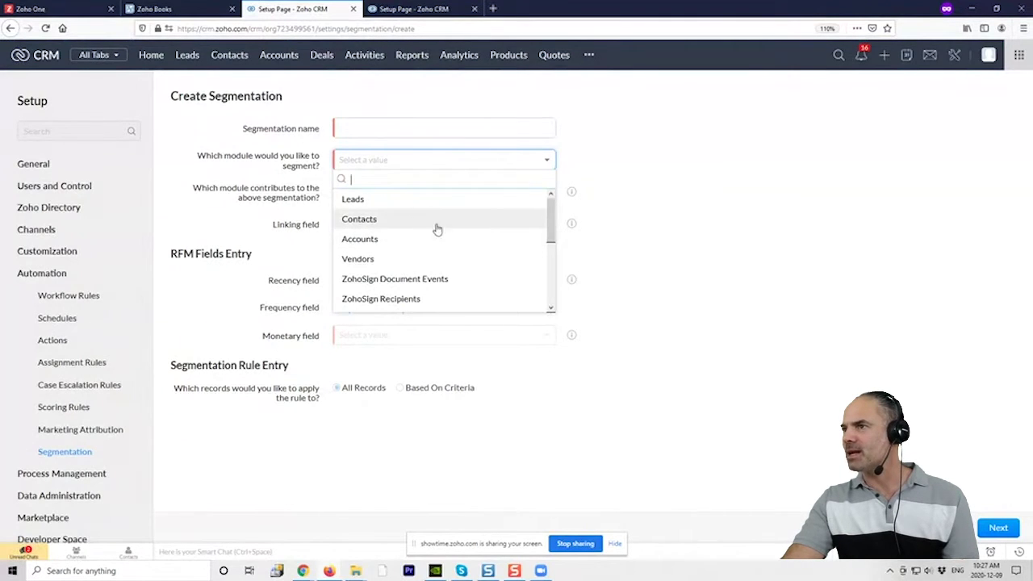
drag(554, 217, 549, 304)
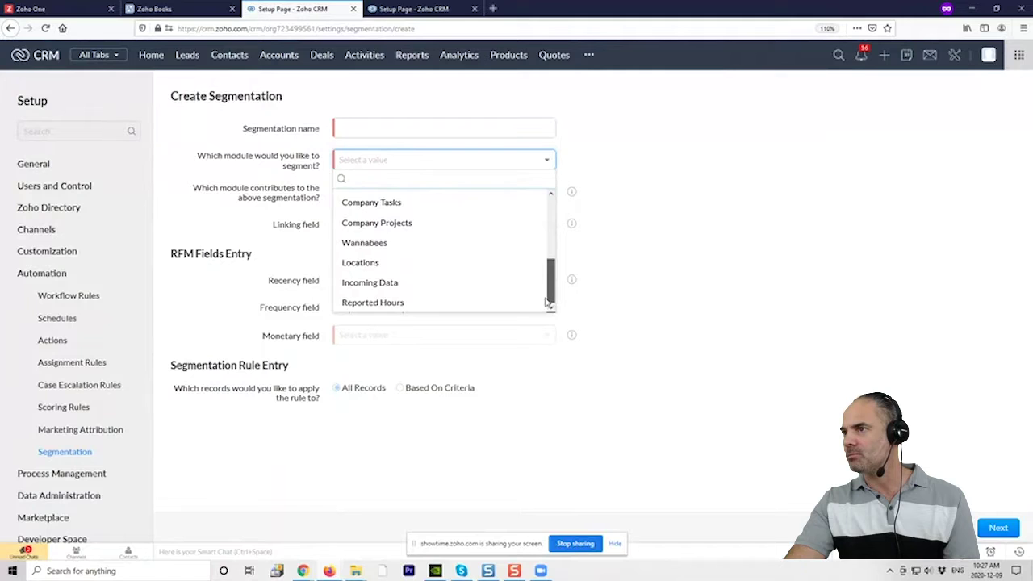
scroll(547, 302, up, 1)
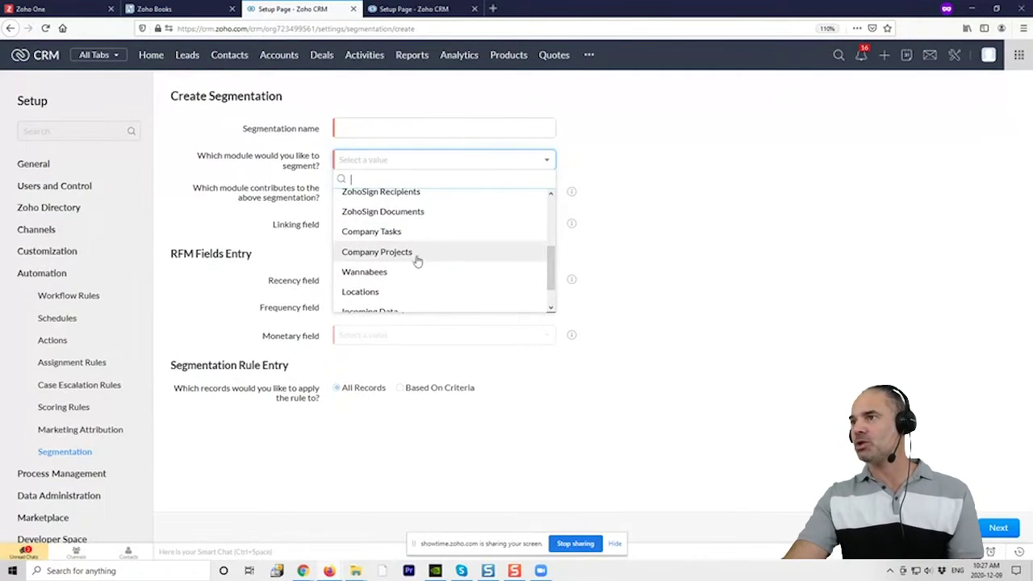
scroll(419, 265, down, 1)
scroll(419, 265, down, 1)
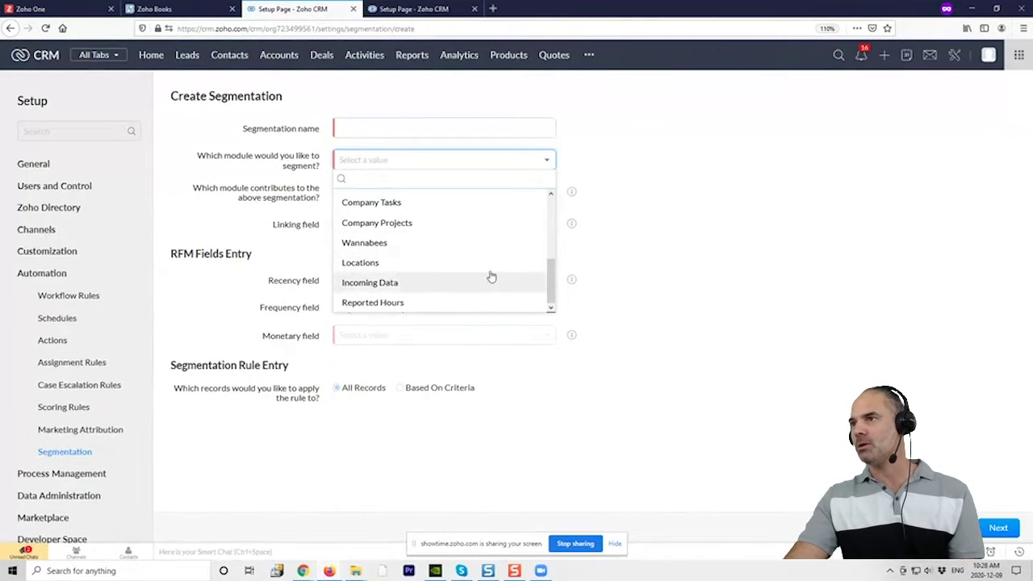
scroll(488, 275, up, 5)
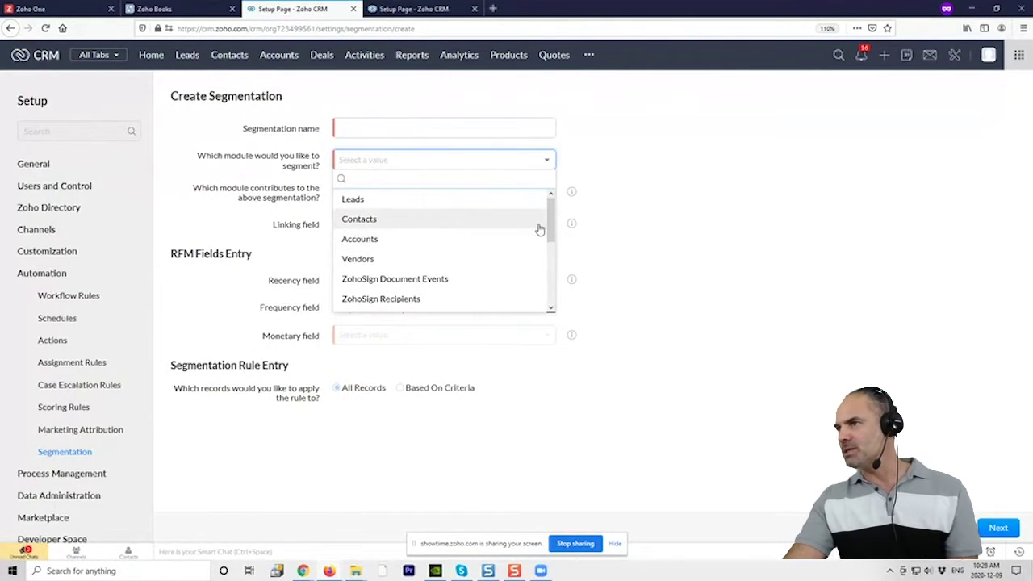
drag(551, 236, 552, 309)
text(deal)
key(ctrl+a)
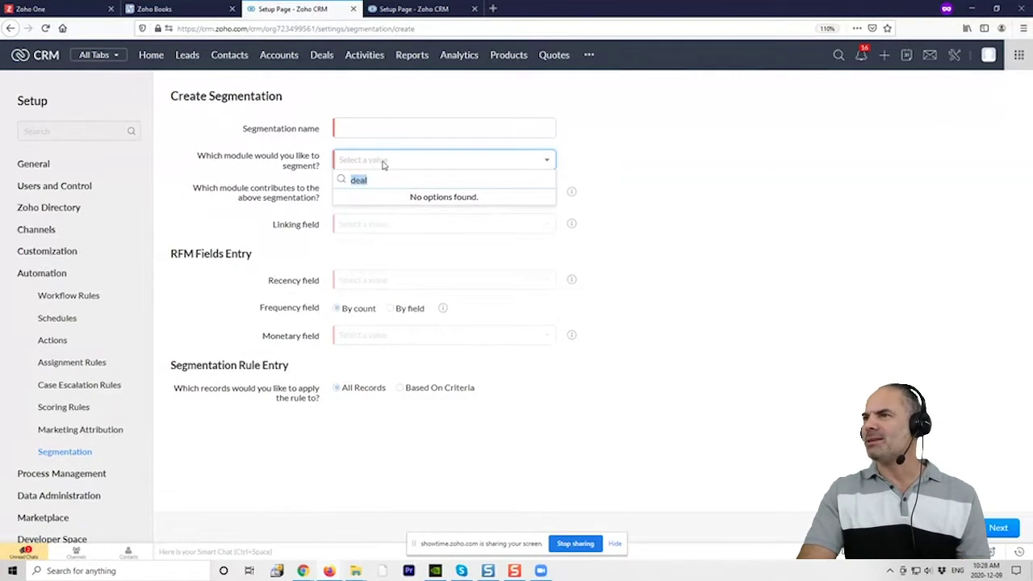
key(BackSpace)
click(687, 197)
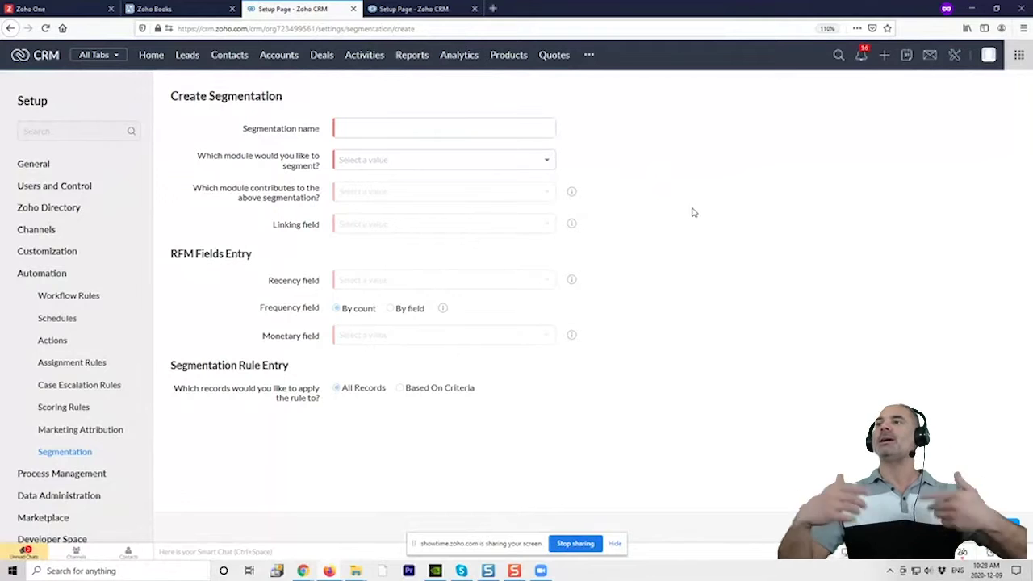
- Name the segmentation 'test' and choose Contacts as the module to segment
click(406, 132)
text(test)
click(376, 165)
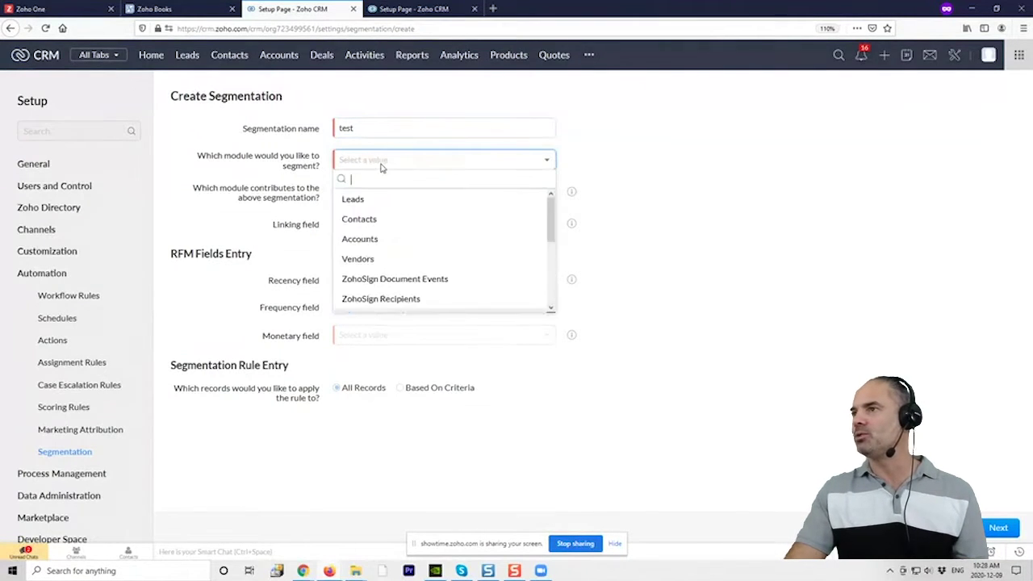
click(390, 221)
- Make Invoices the contributing module, linked by Contact Name
click(370, 194)
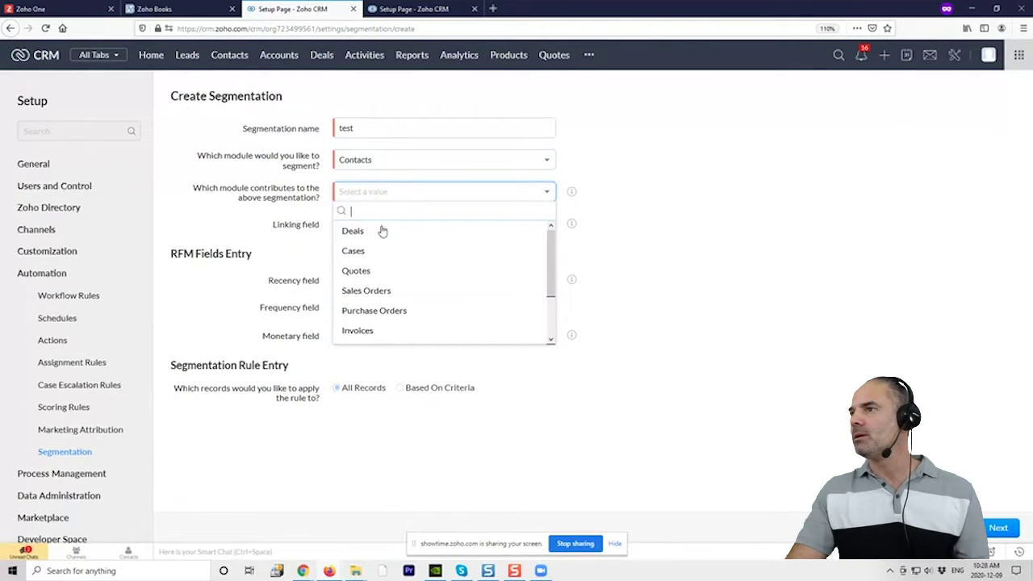
click(317, 158)
click(341, 193)
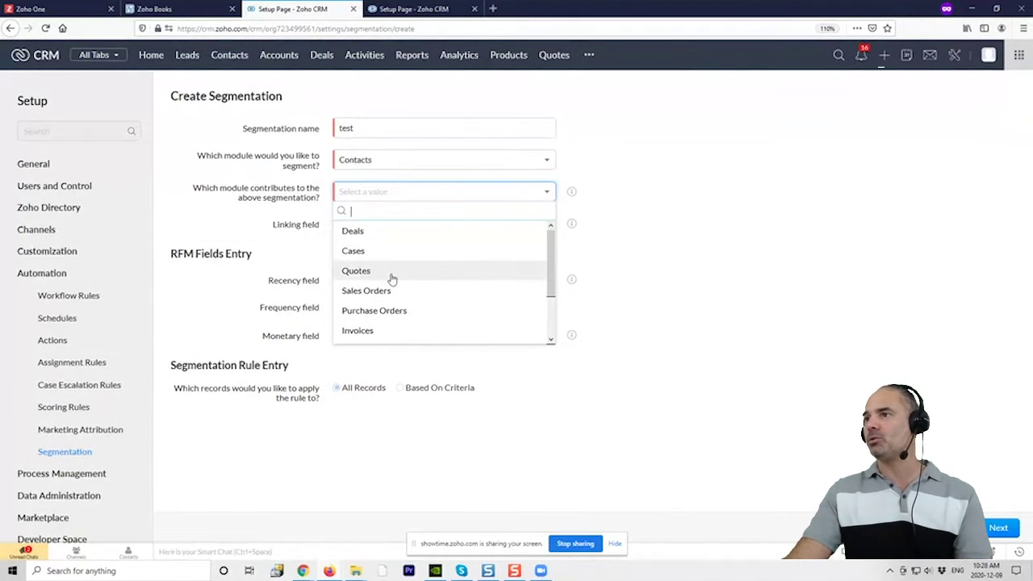
click(368, 331)
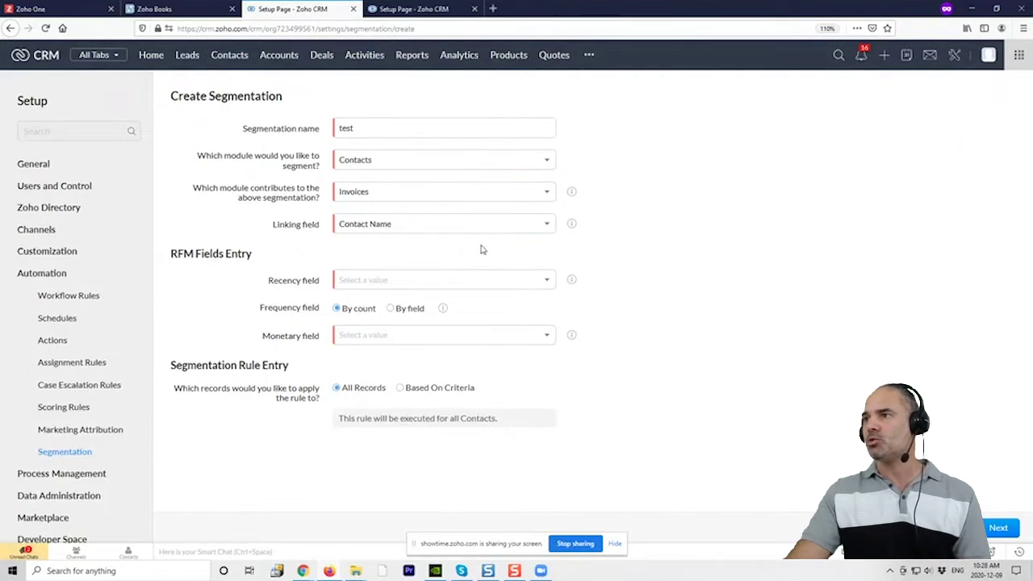
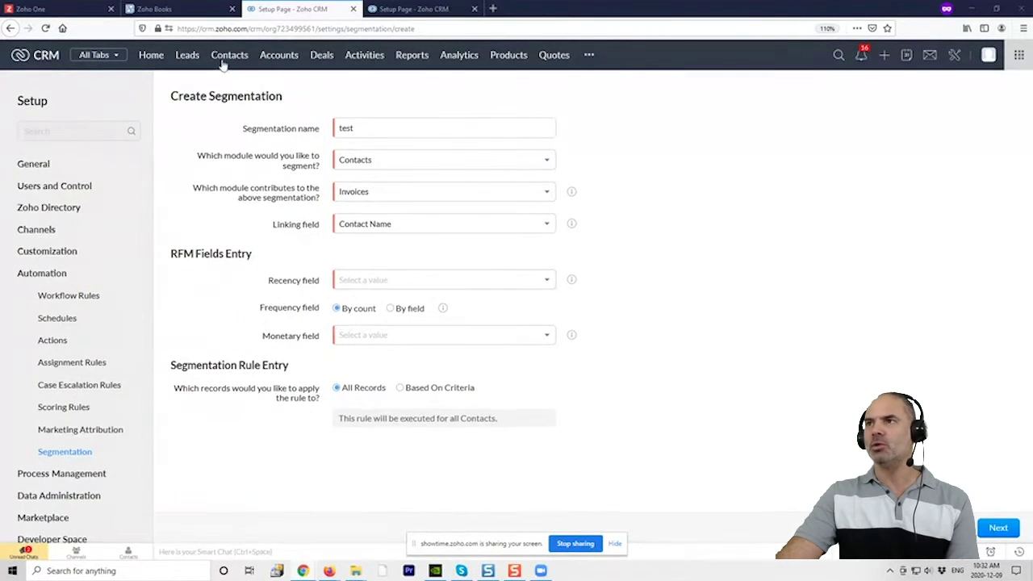
- Discard the unsaved segmentation via the Deals list and show the 8-record Accounts list
click(318, 56)
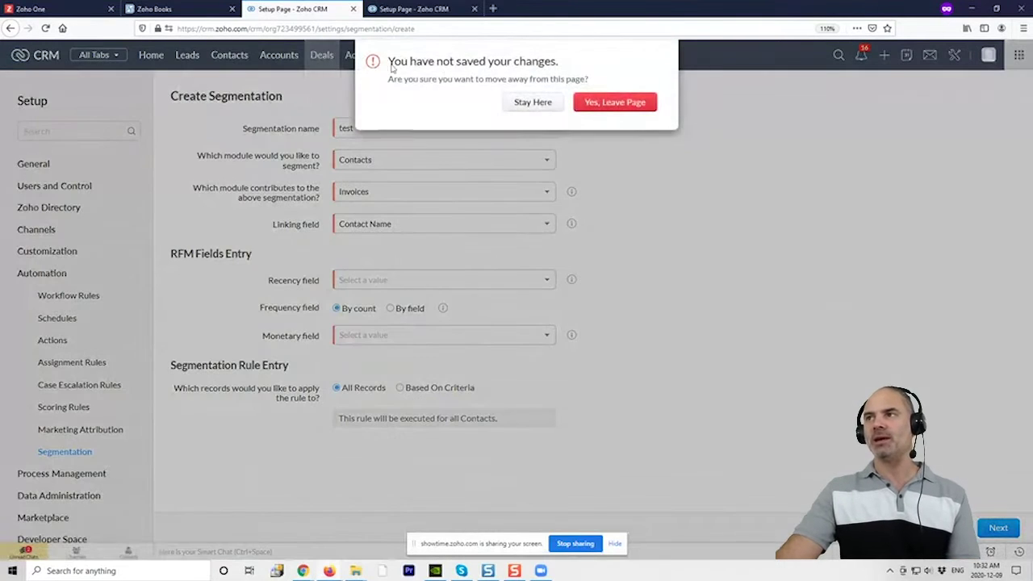
click(602, 103)
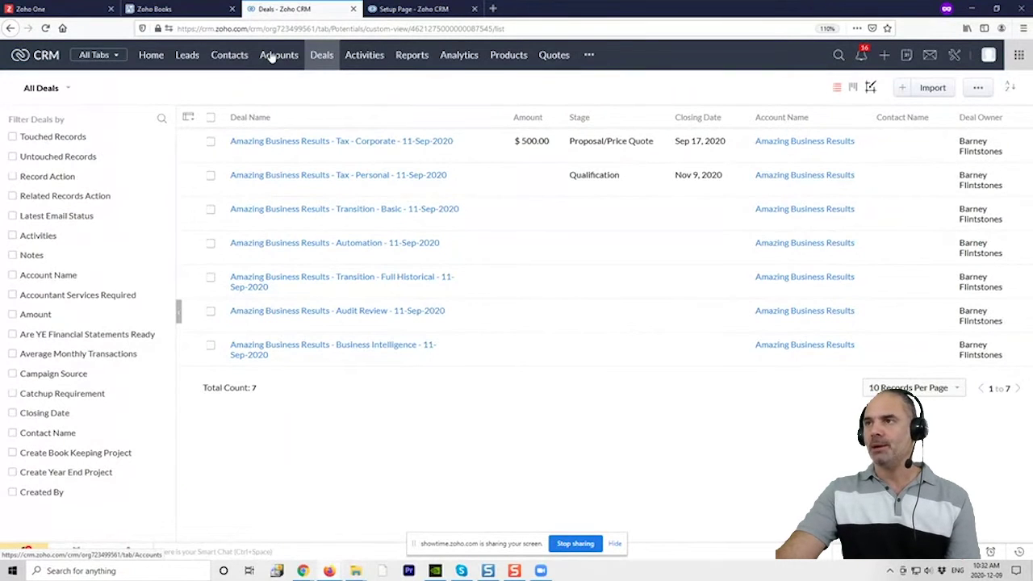
click(274, 54)
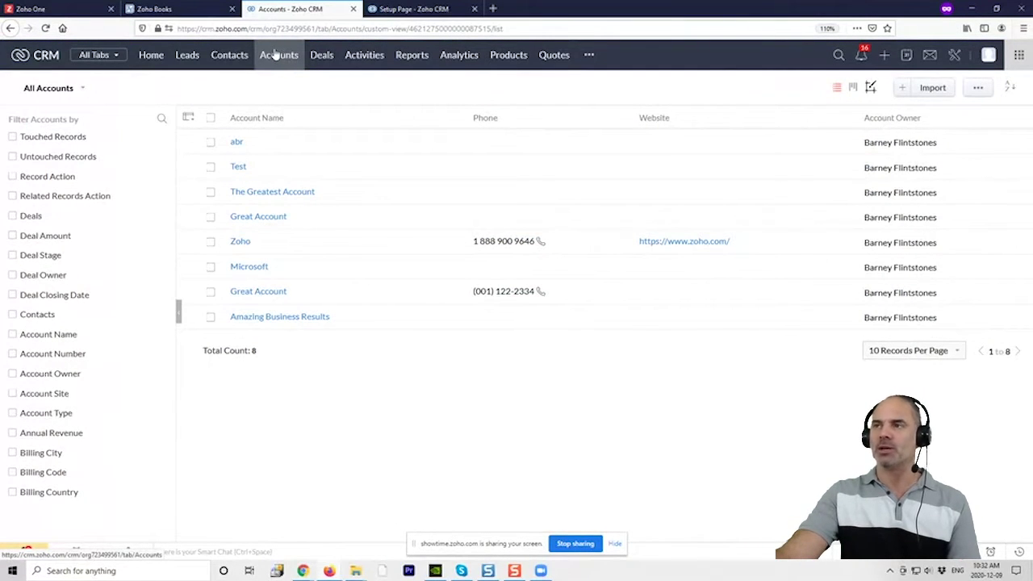
click(274, 54)
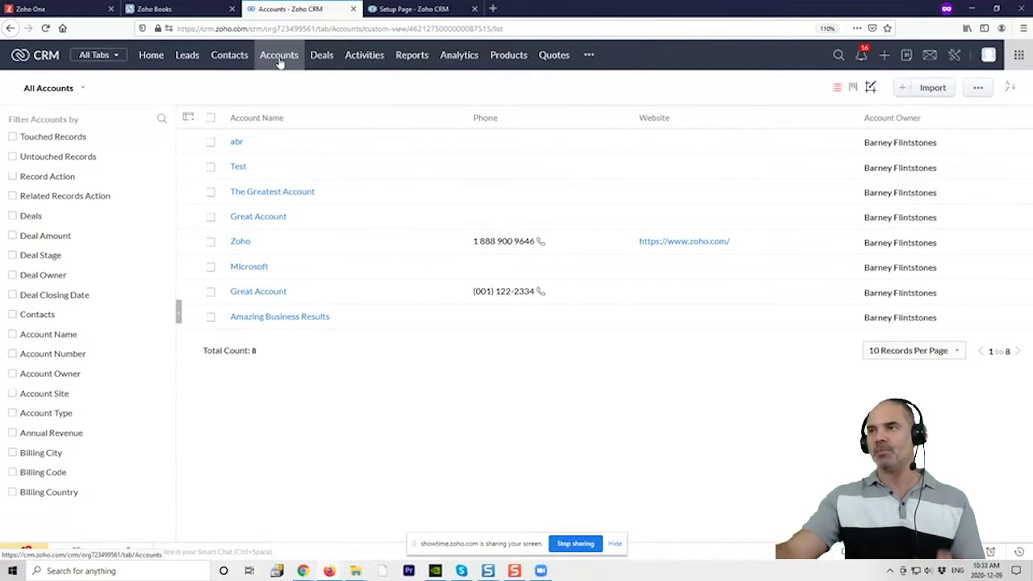
- In Modules and Fields, rename Accounts to plural 'Families' and singular 'Family'
click(953, 58)
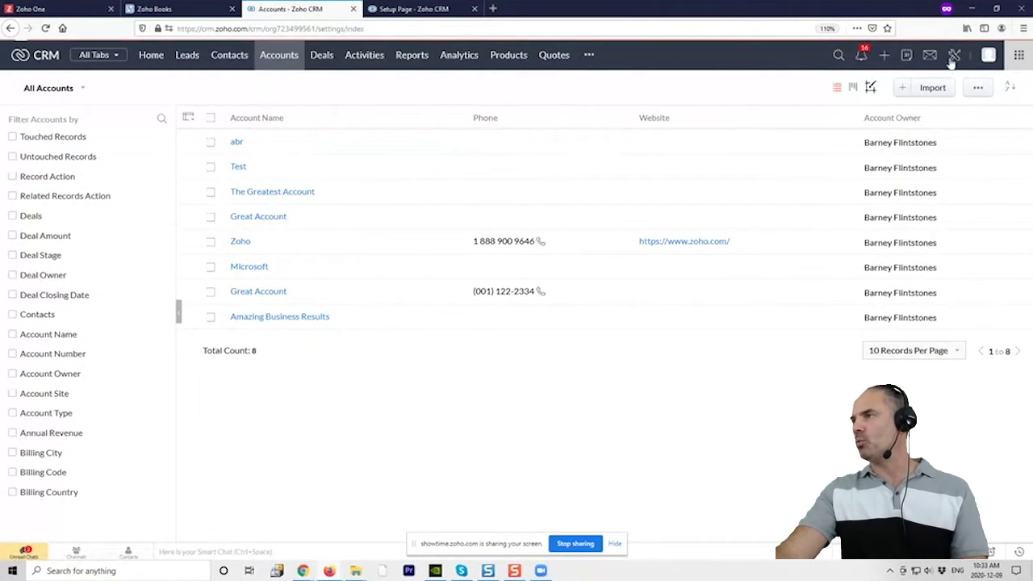
click(775, 171)
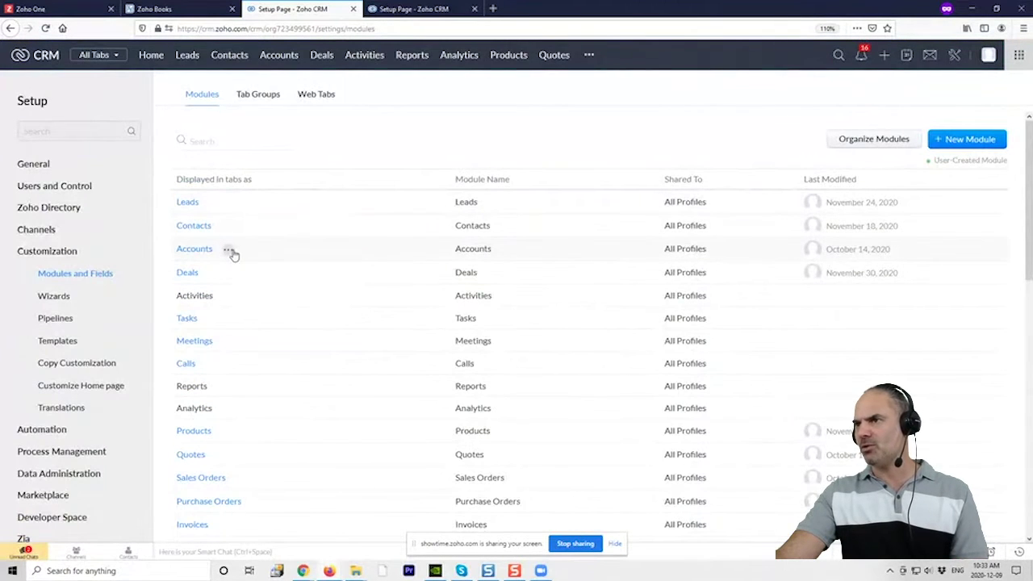
mouse_move(229, 251)
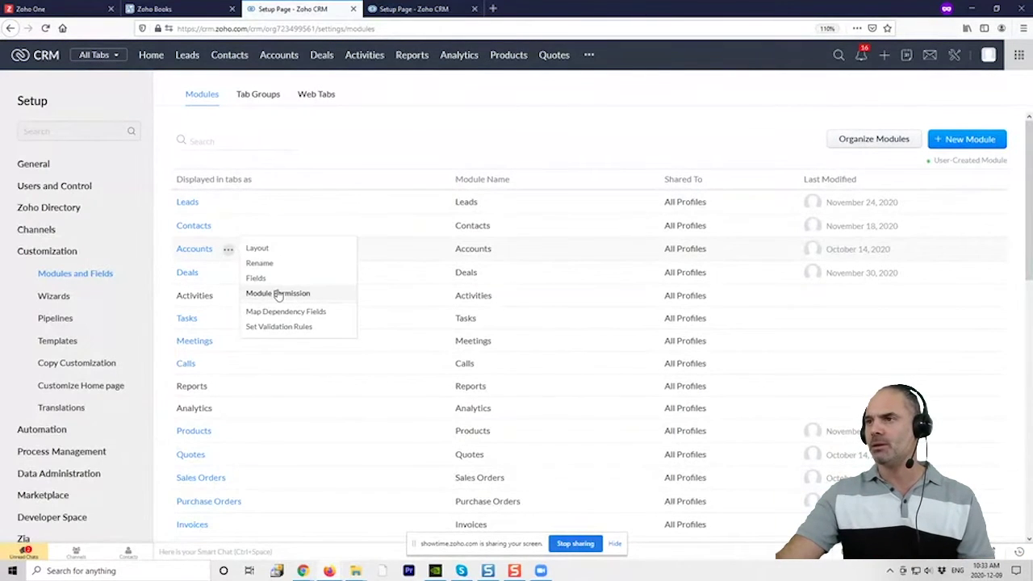
click(267, 264)
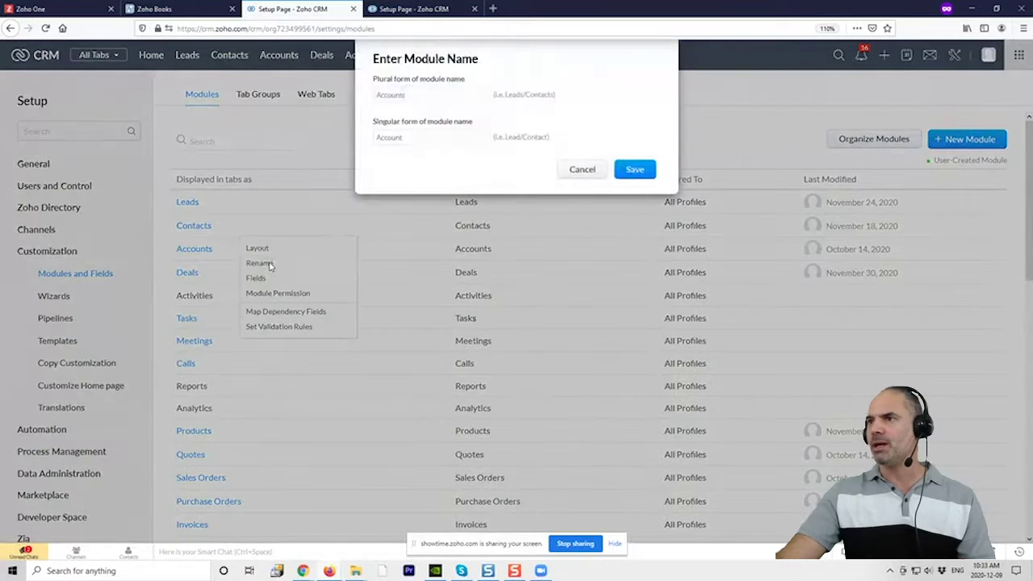
text(Families)
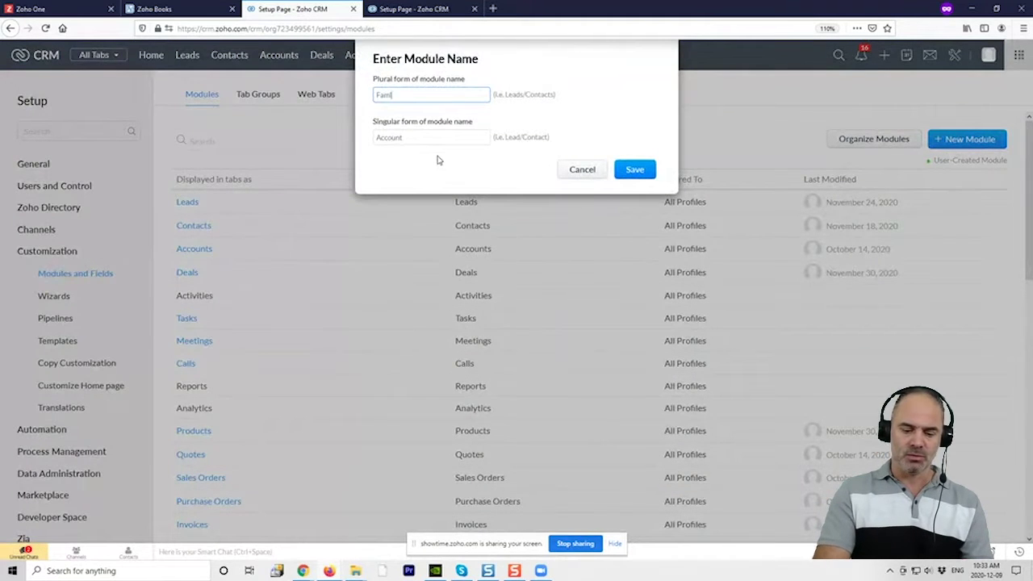
key(Tab)
key(BackSpace)
text(Family)
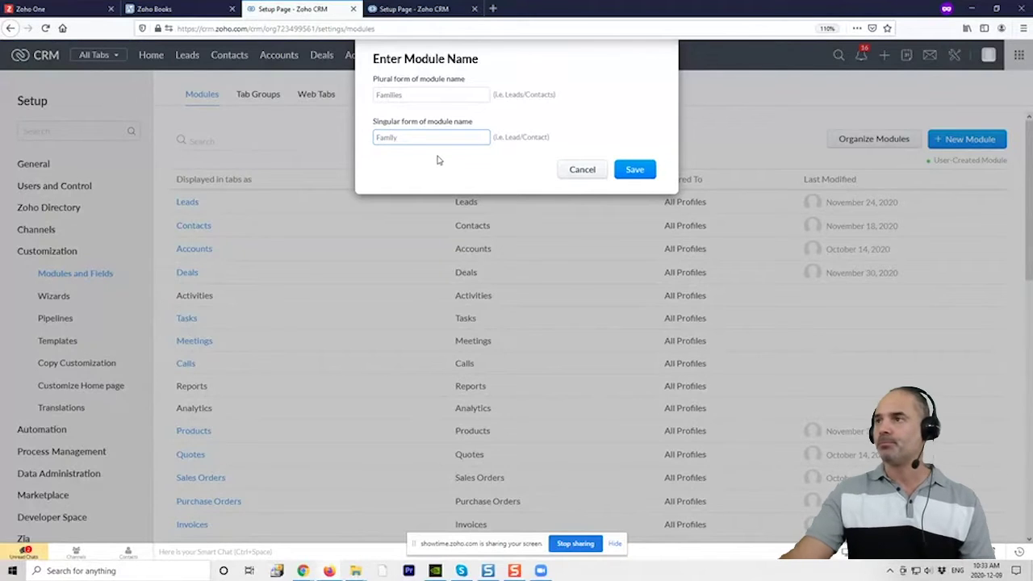
click(634, 169)
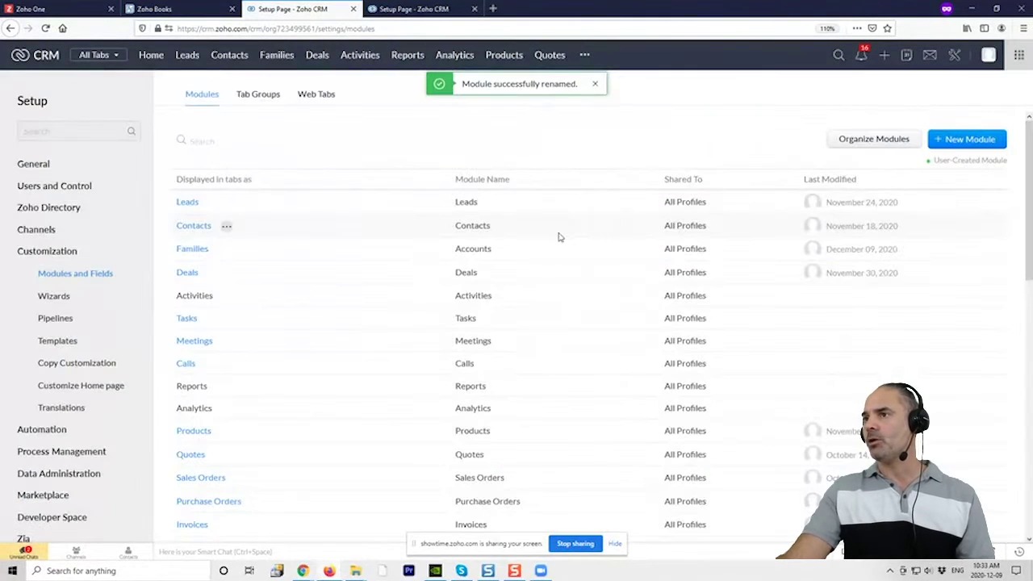
- Open the Test Amazing contact from the All Contacts view
click(230, 55)
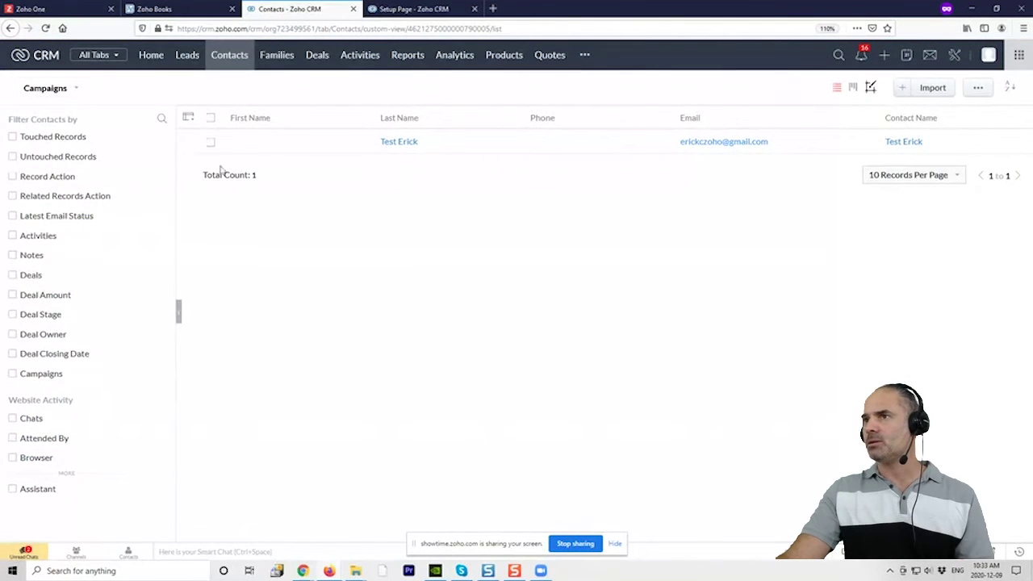
click(54, 88)
click(57, 181)
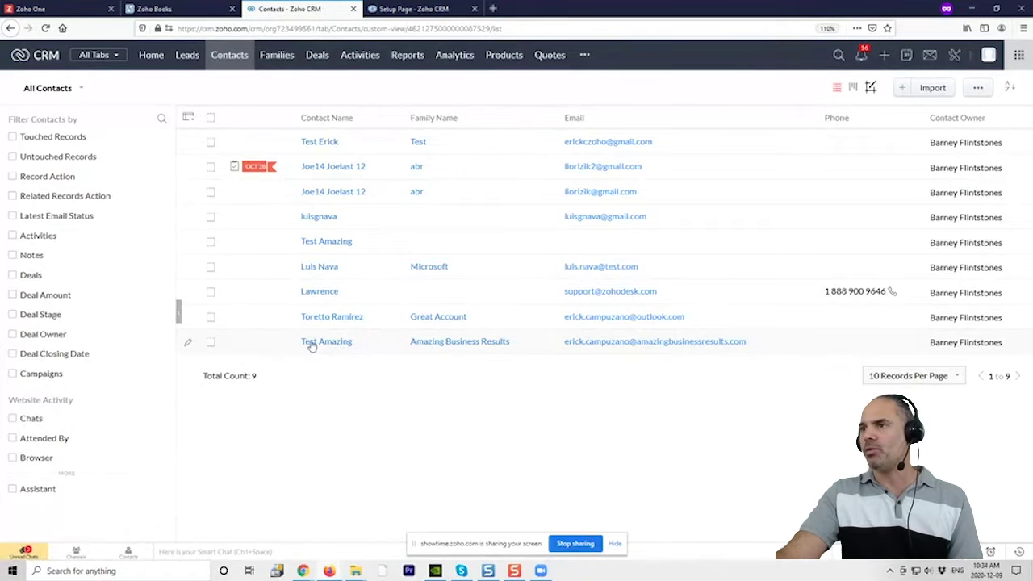
click(335, 343)
click(342, 337)
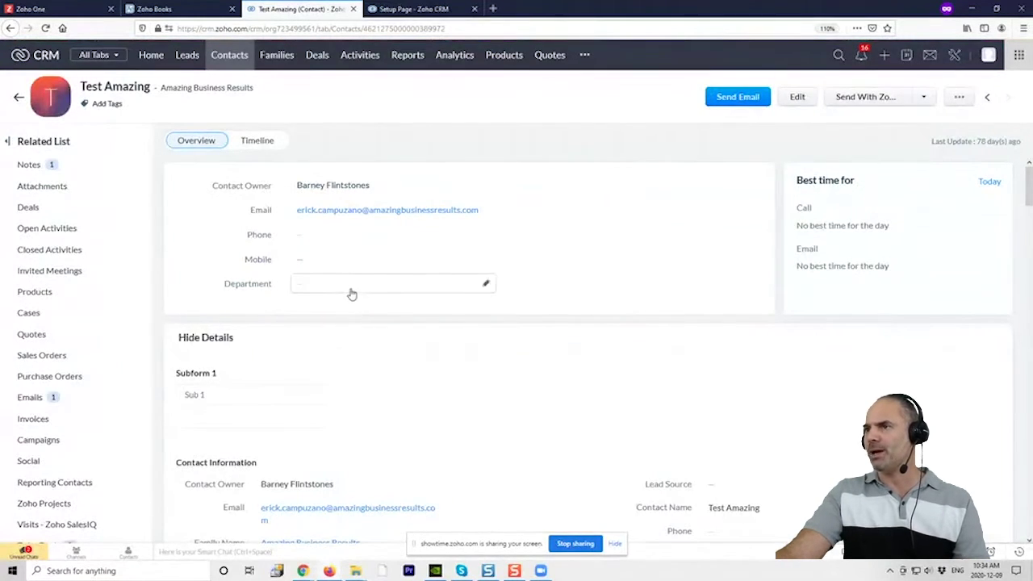
- Create a new family 'The Test Family' and link it as Test Amazing's Family Name
scroll(350, 293, down, 3)
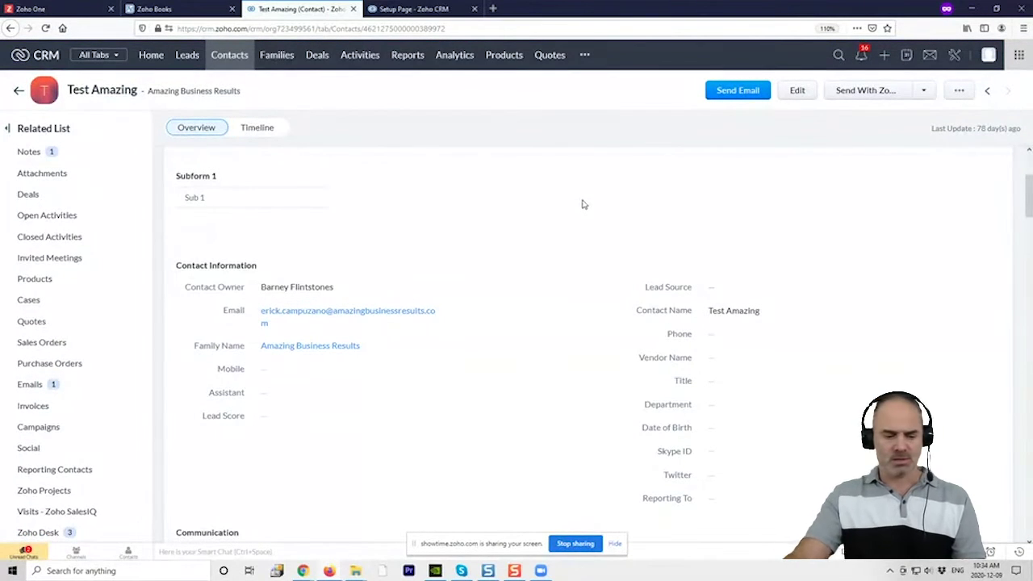
key(ctrl+f)
text(fami)
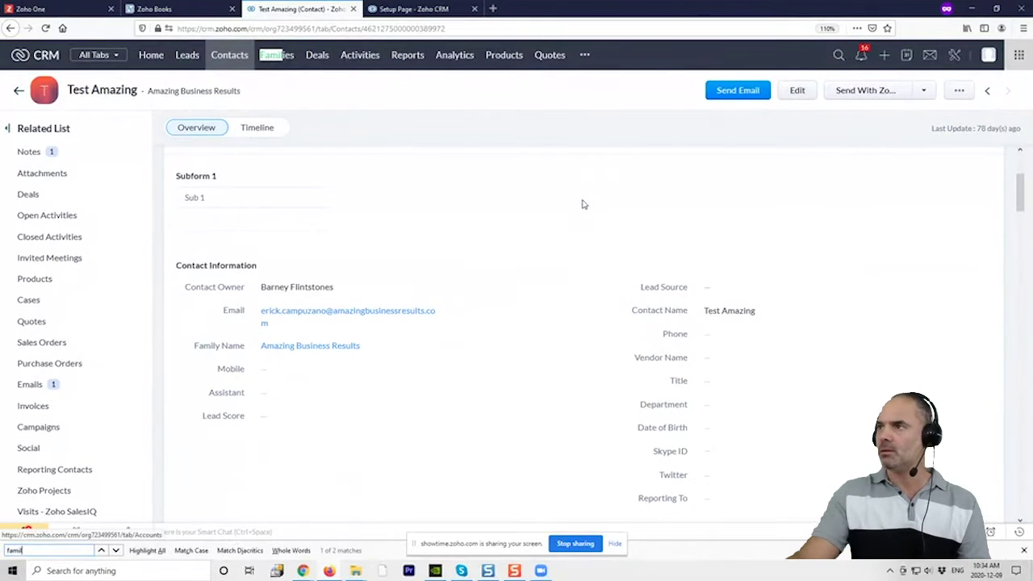
text(l)
key(Return)
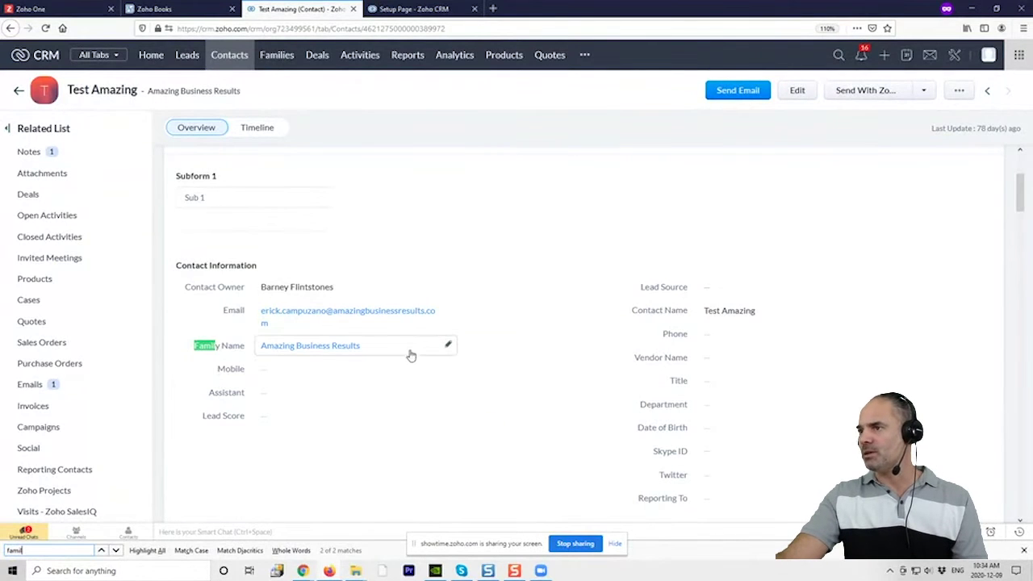
click(448, 345)
click(309, 395)
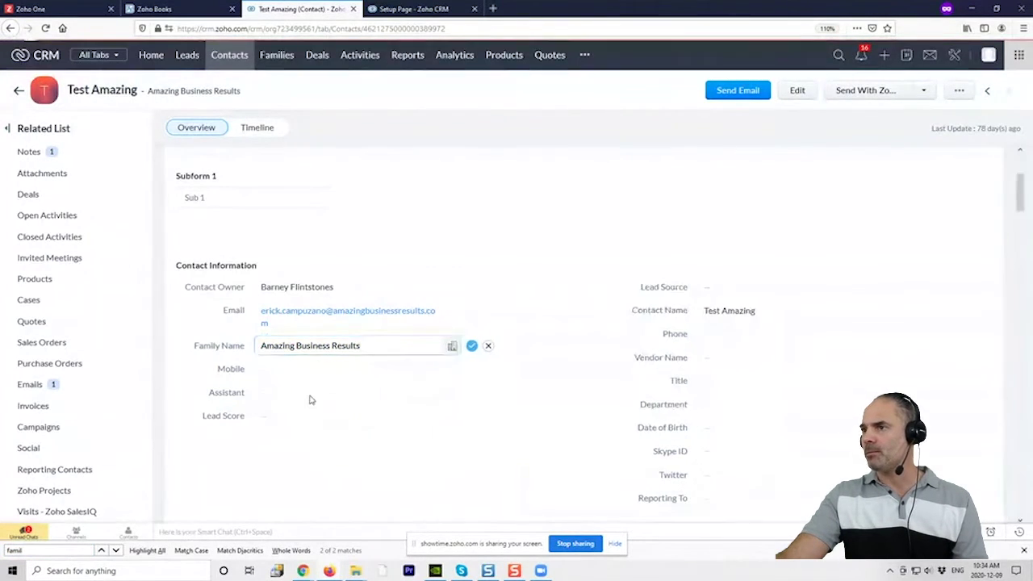
triple_click(499, 94)
text(The Test F)
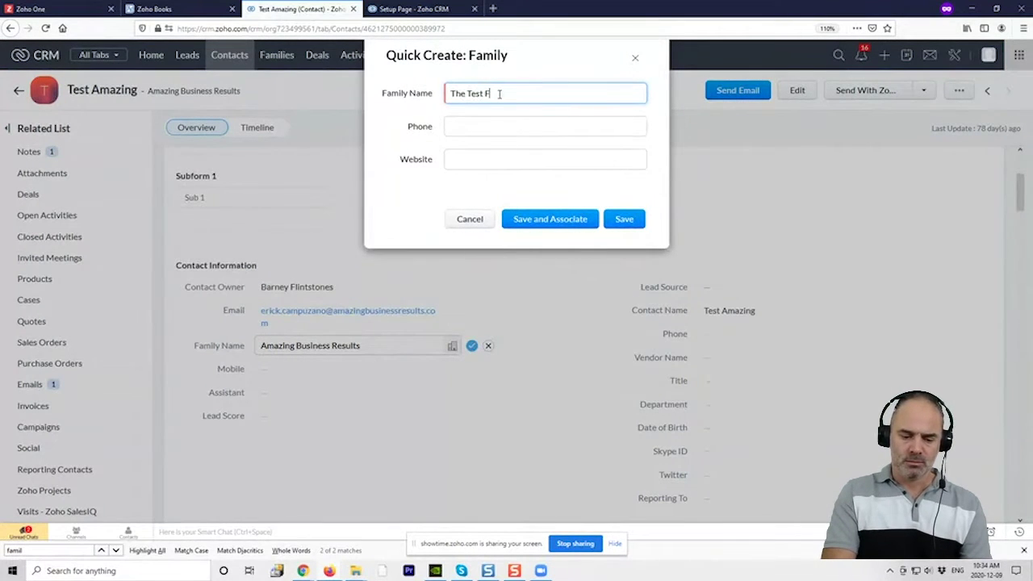
text(amily)
click(554, 216)
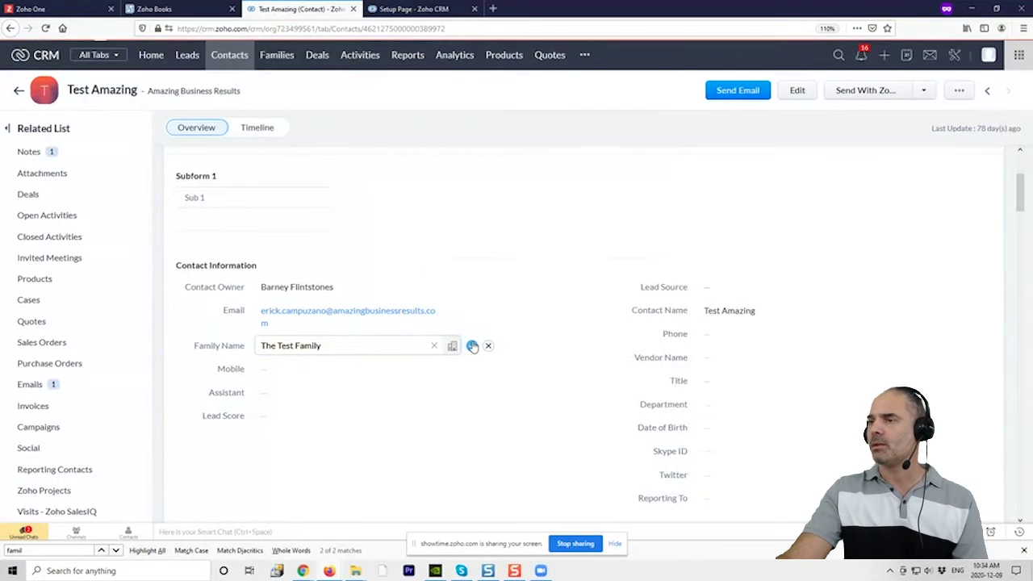
click(472, 345)
click(240, 60)
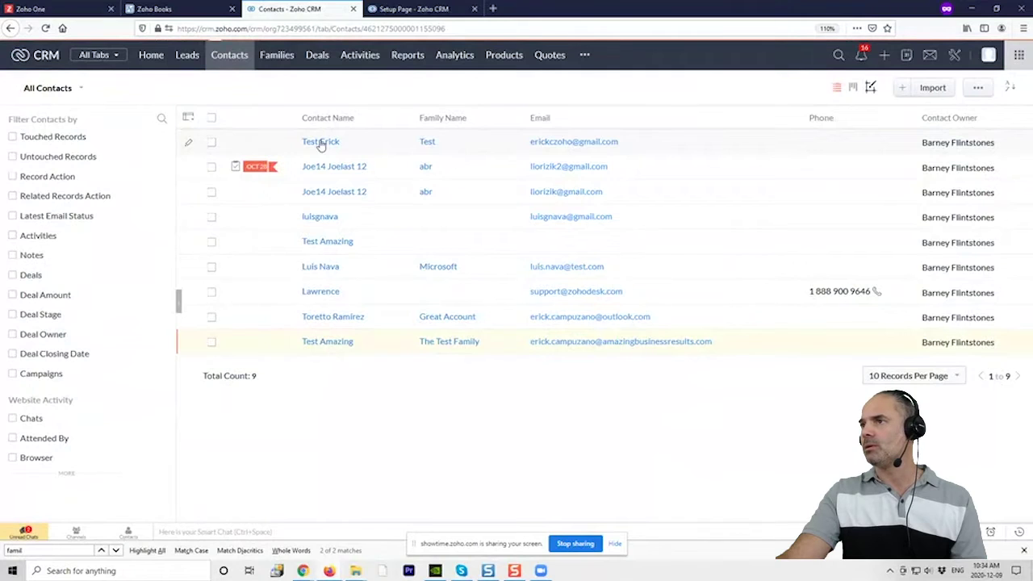
- Set the Test Erick contact's Family Name to The Test Family
click(321, 142)
scroll(378, 351, down, 3)
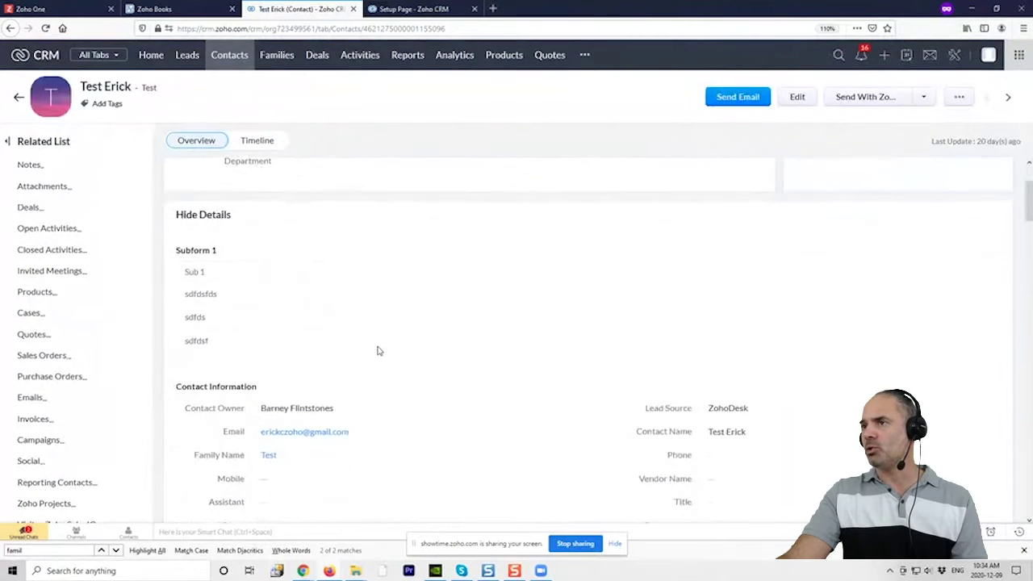
click(325, 456)
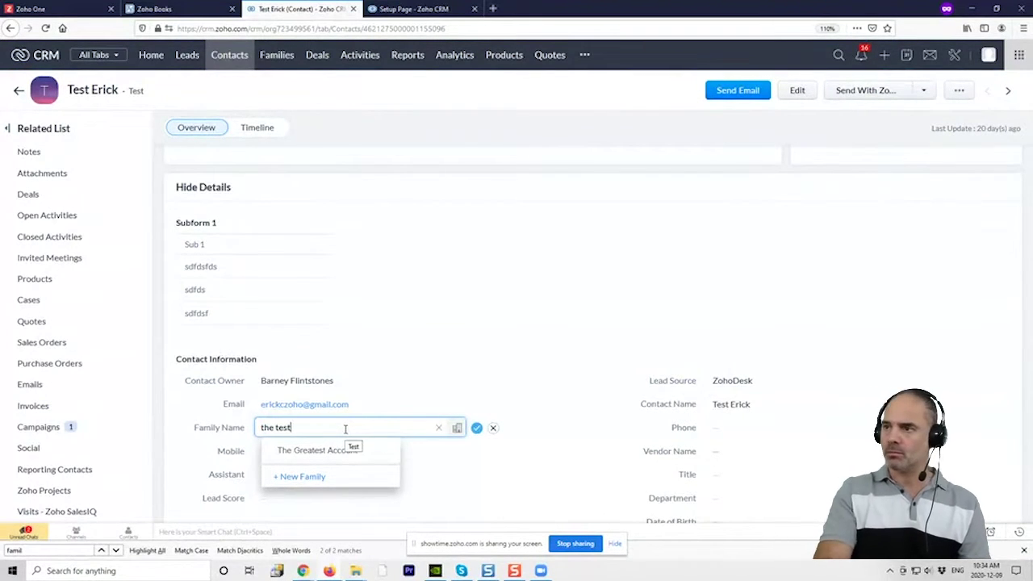
click(457, 398)
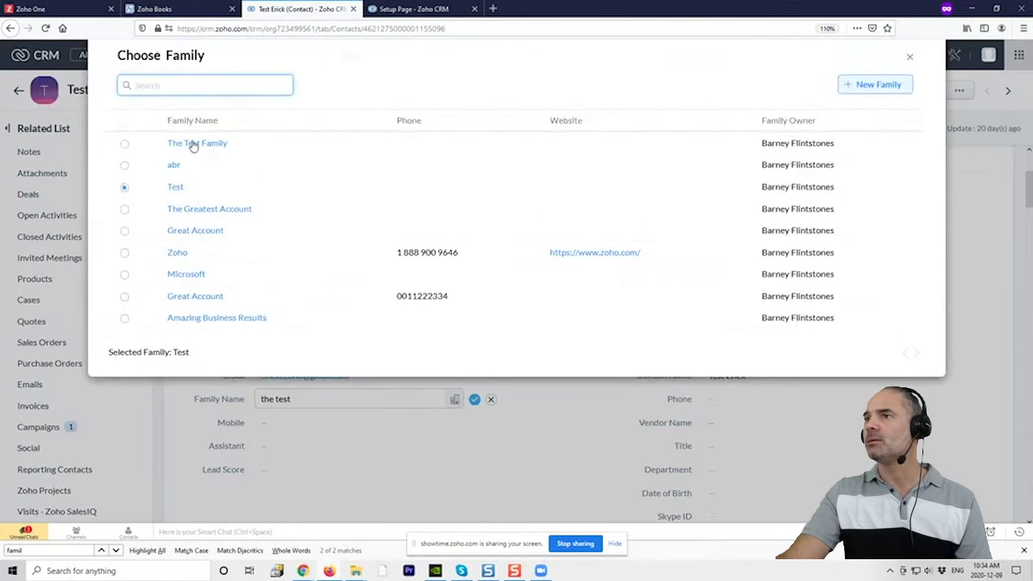
click(194, 144)
click(475, 398)
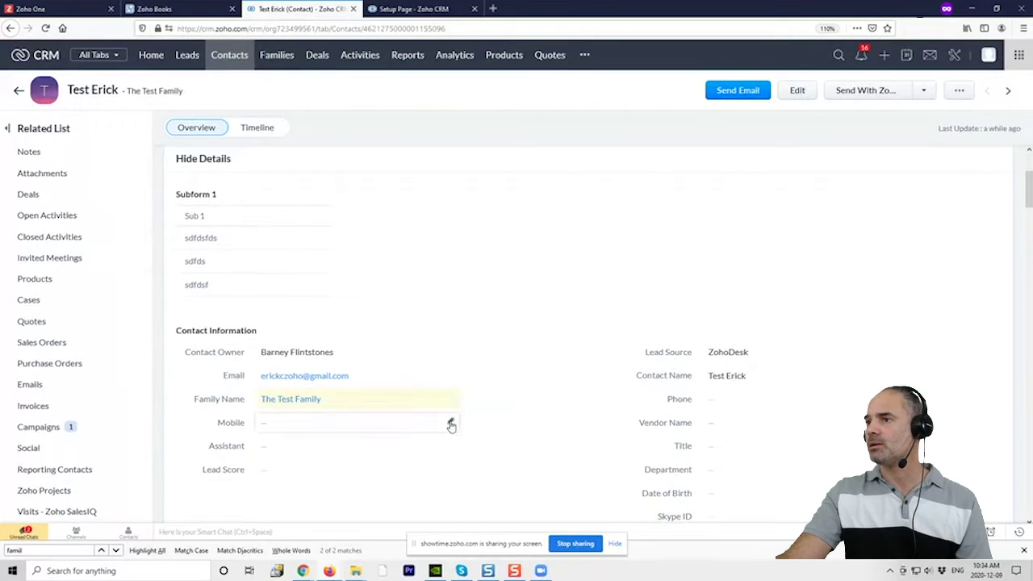
- Confirm The Test Family now lists 2 related contacts, then show the 7 deals
click(295, 400)
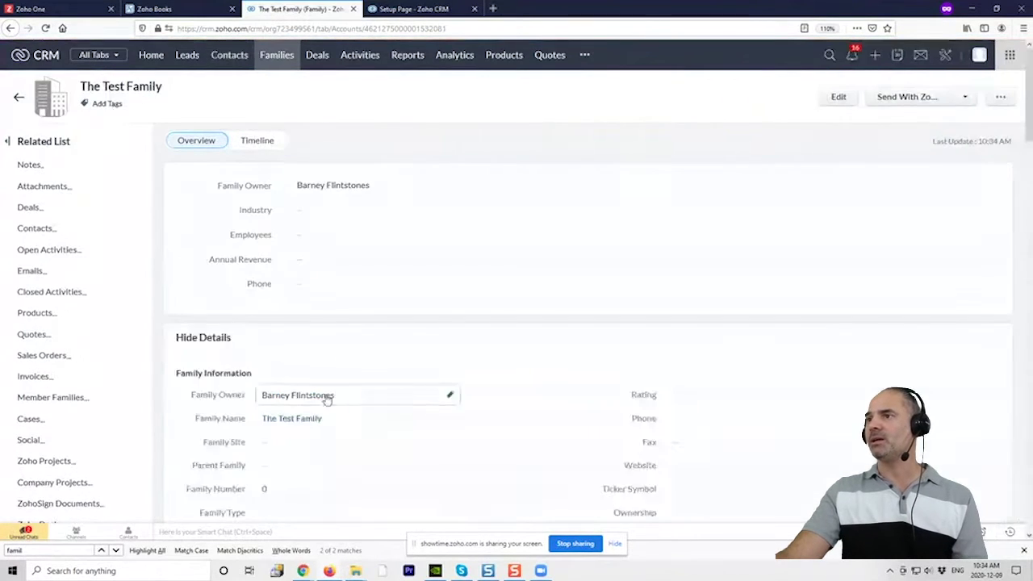
click(32, 229)
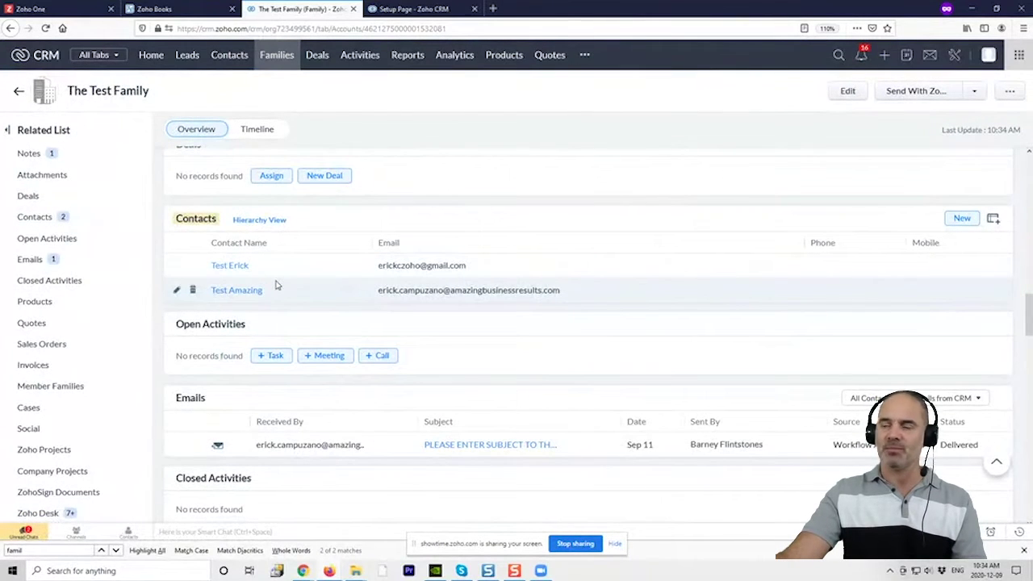
click(316, 56)
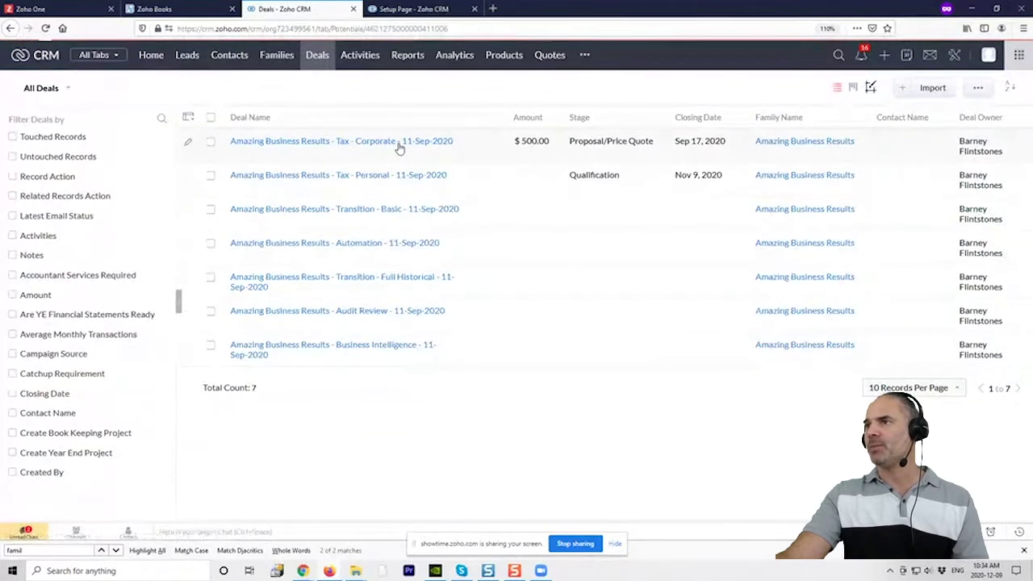
- Change the Tax - Corporate deal's Family Name to The Test Family
click(398, 161)
scroll(557, 322, down, 5)
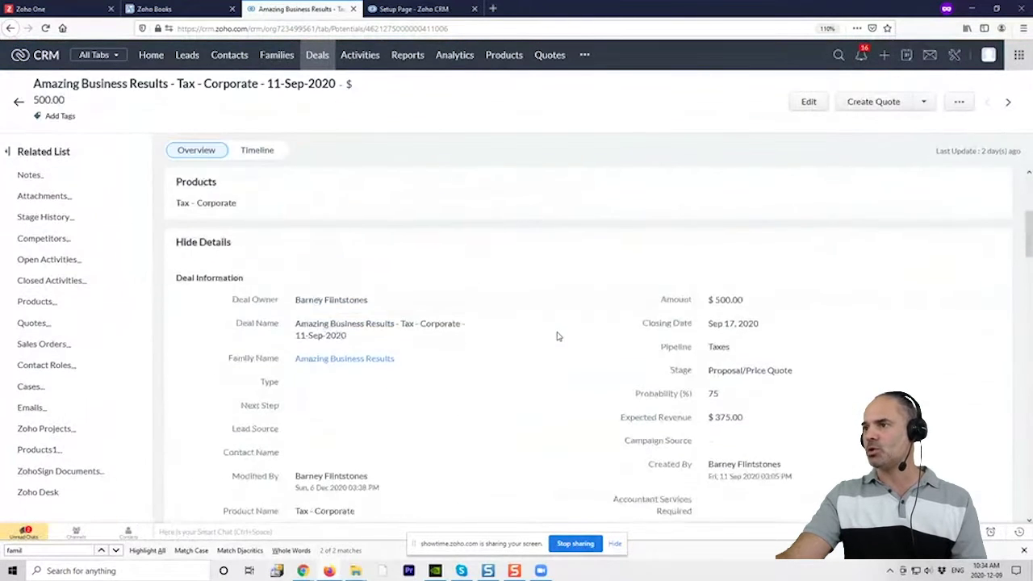
click(481, 276)
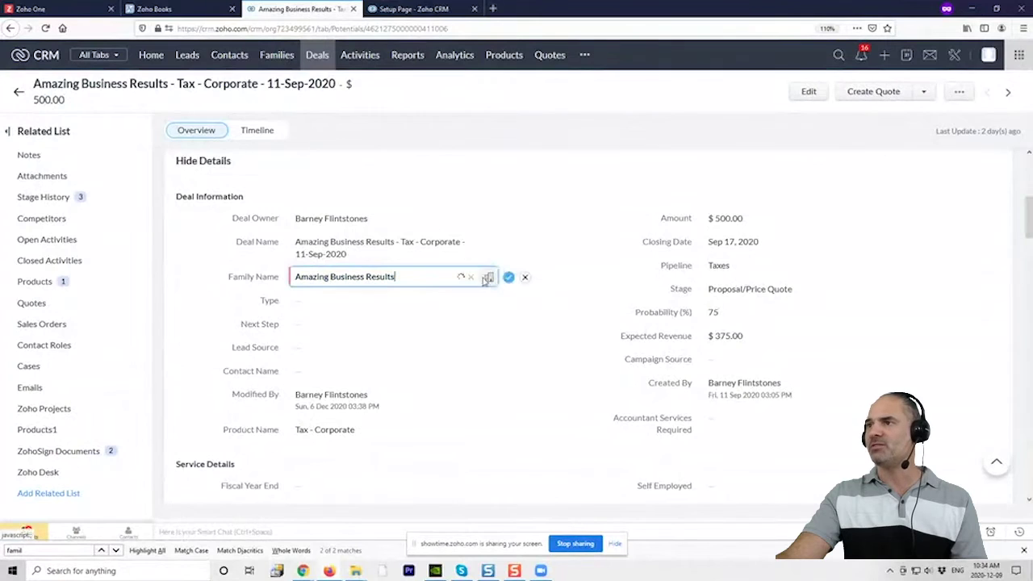
triple_click(405, 285)
text(t)
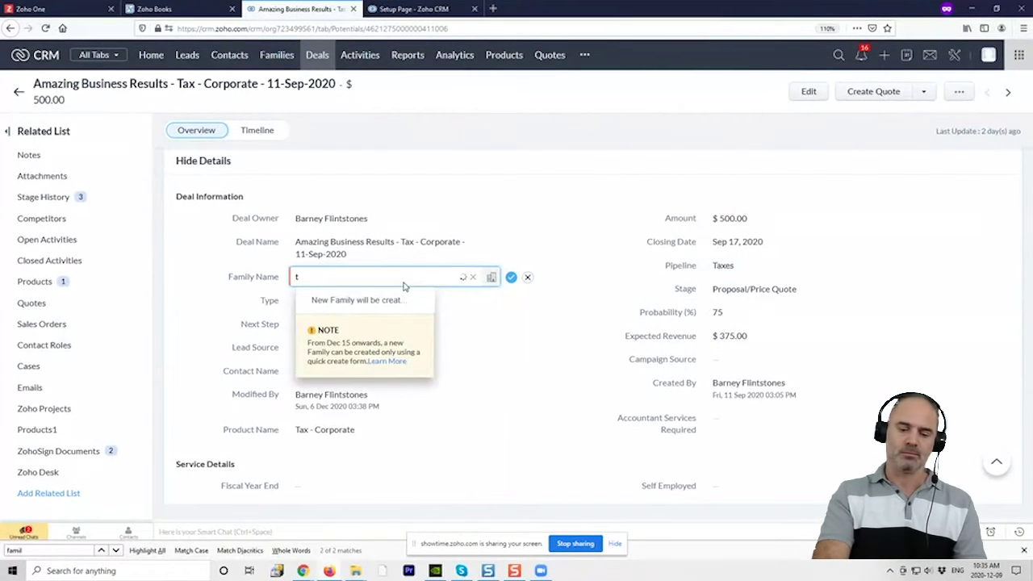
text(ehhe)
click(378, 300)
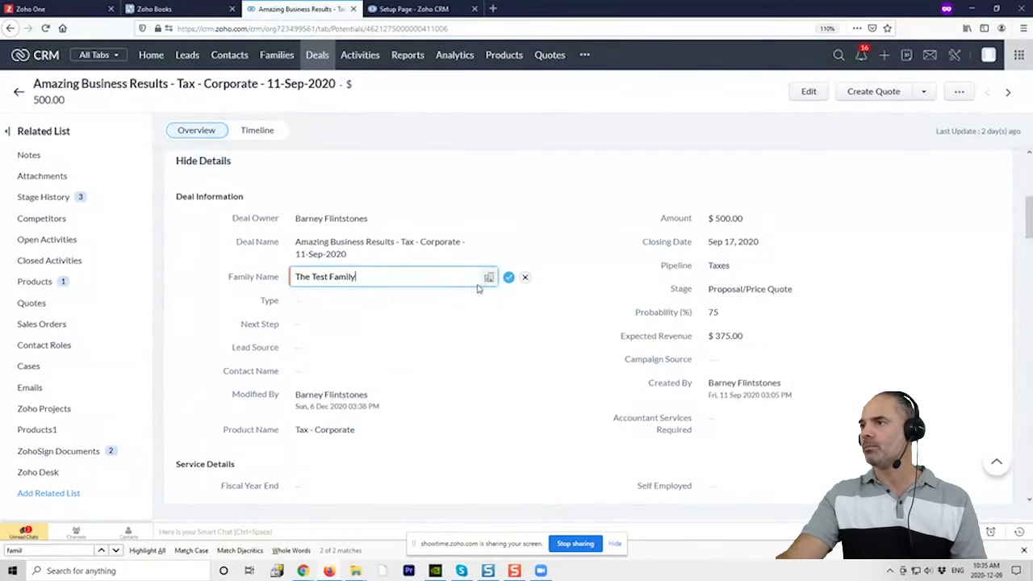
click(509, 277)
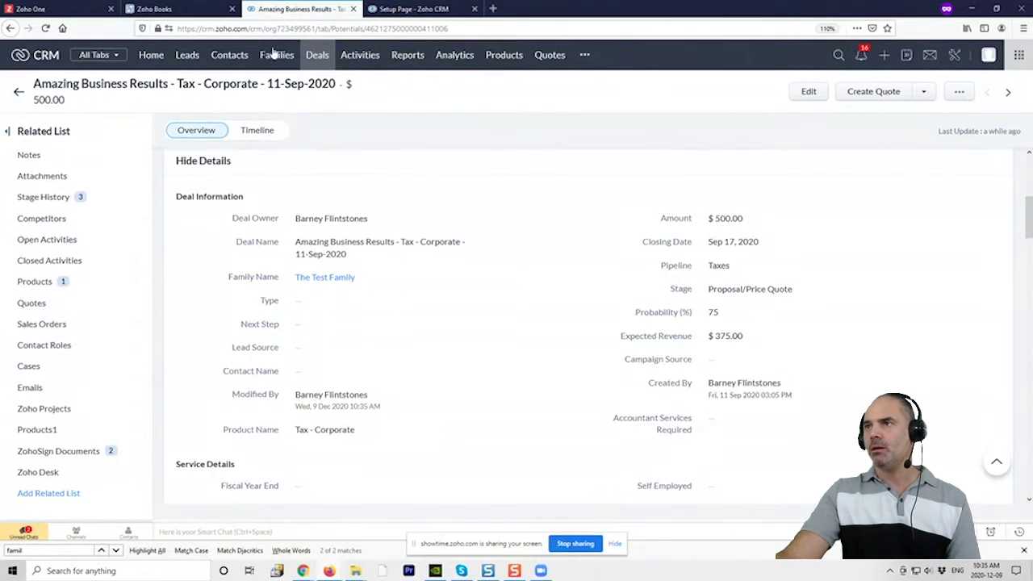
click(956, 55)
- Cancel the Organize Modules change to hide Families and show all 9 families
click(781, 171)
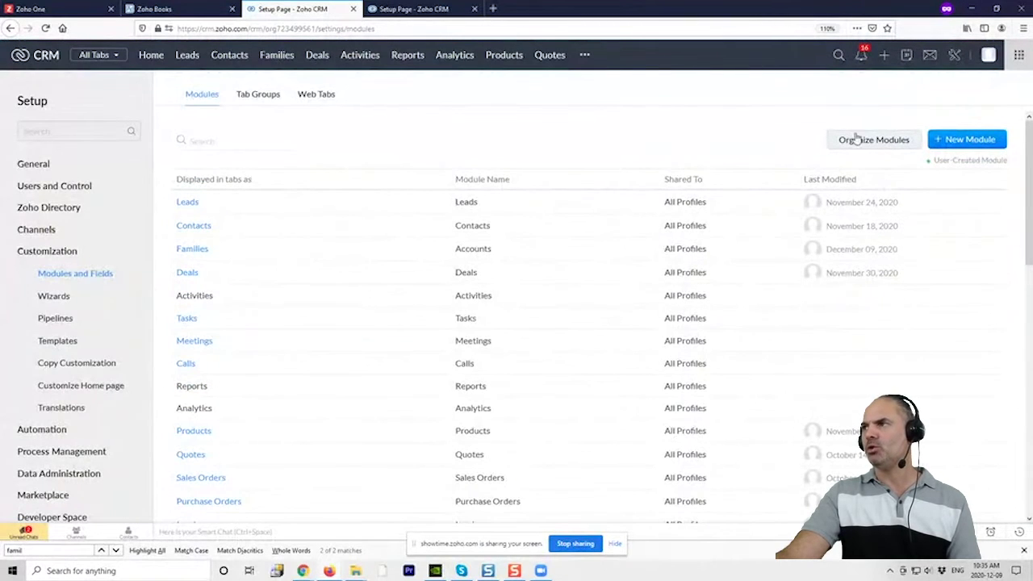
click(865, 141)
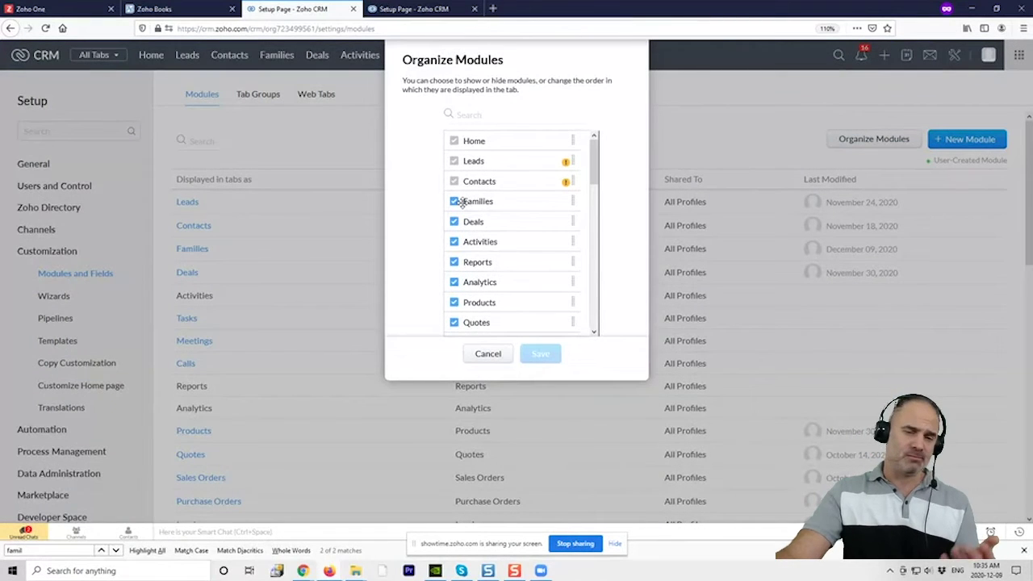
click(454, 202)
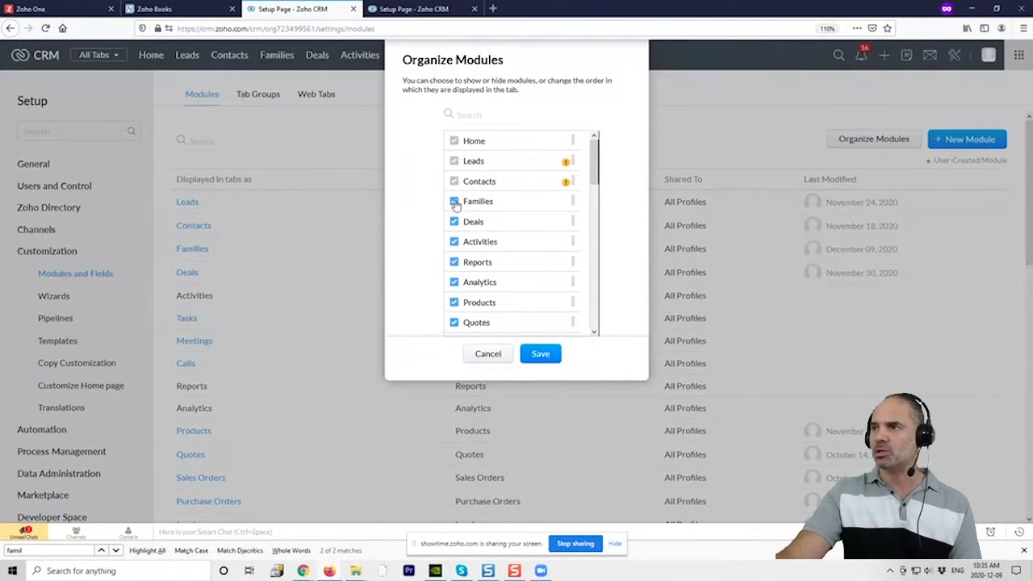
click(486, 355)
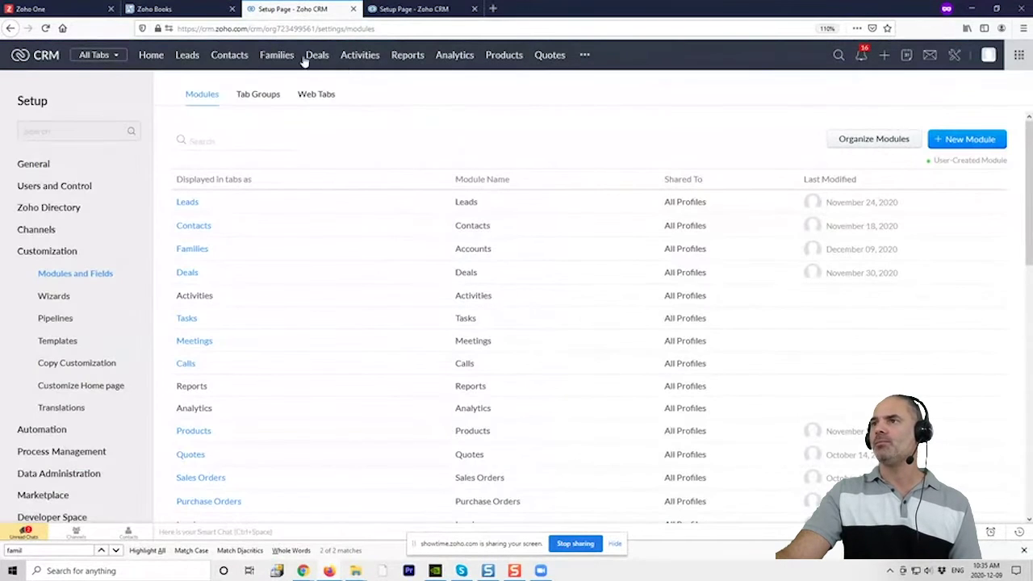
click(277, 57)
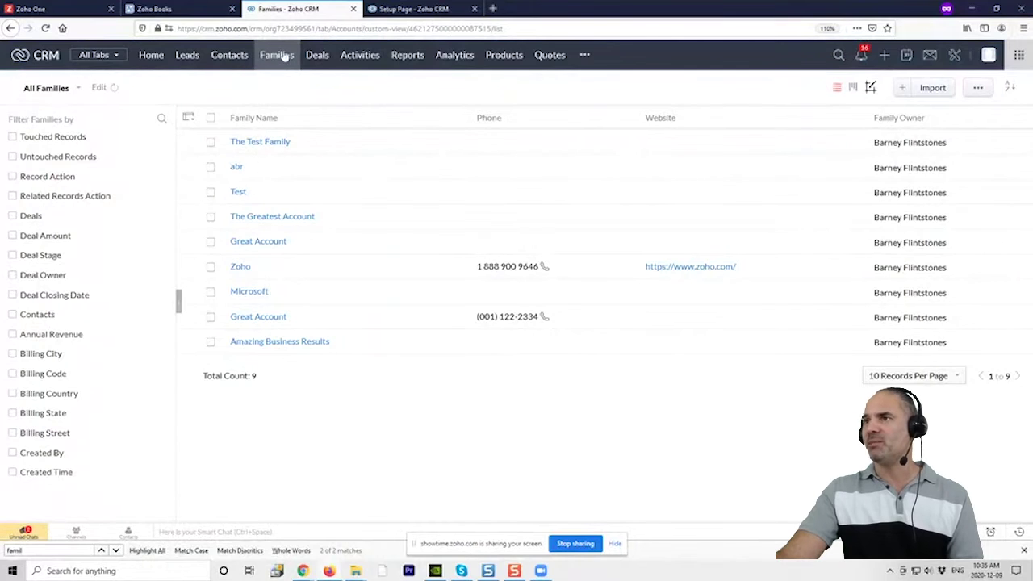
- Open the first lead, Lizik Services, review its Company field, and begin converting it
click(186, 58)
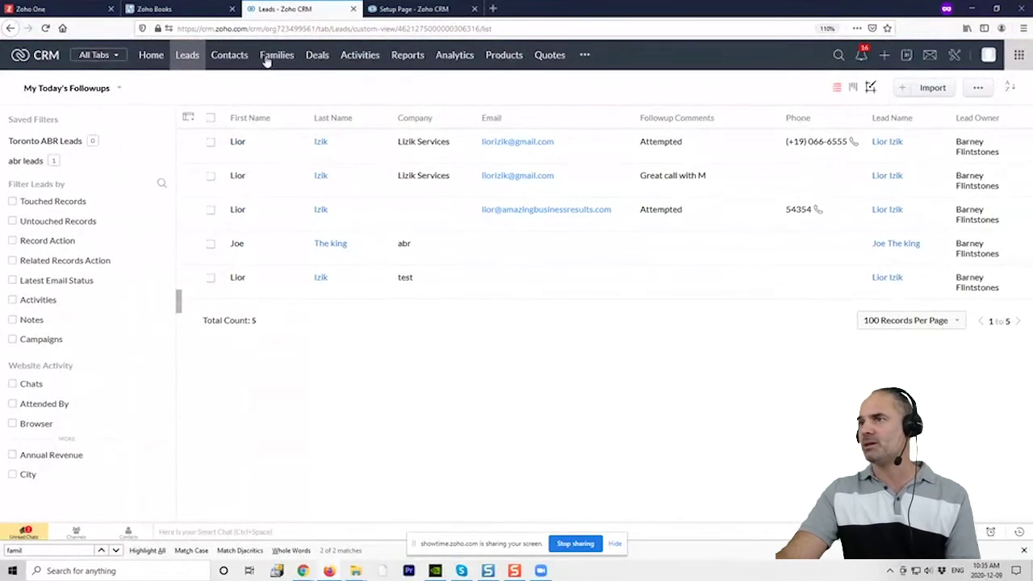
click(321, 143)
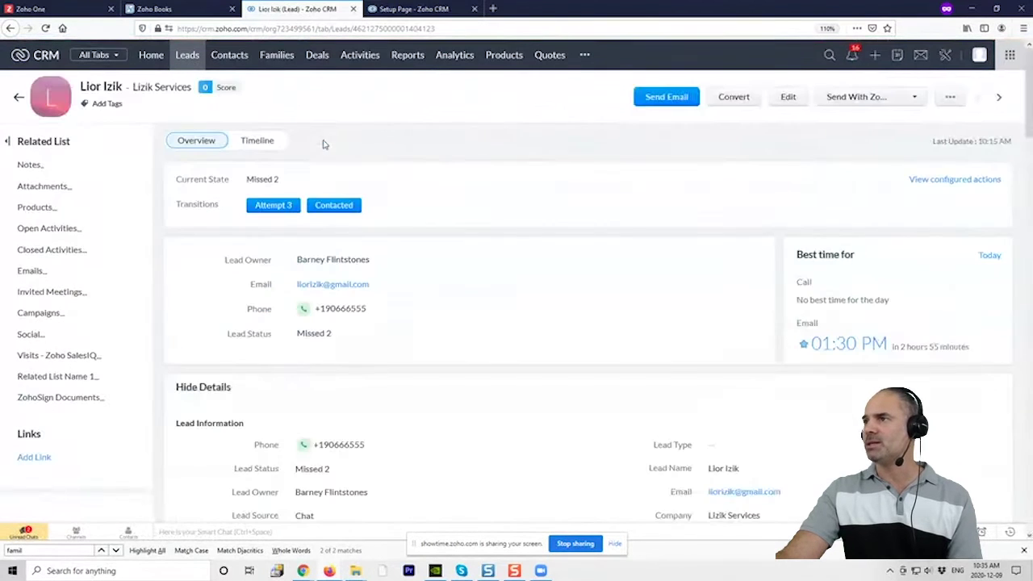
scroll(730, 347, down, 3)
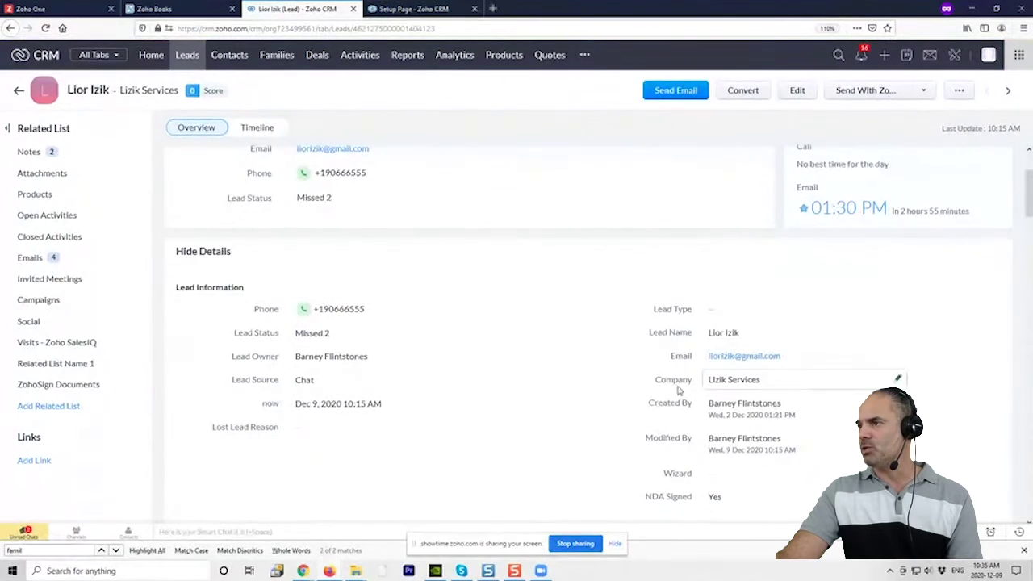
double_click(676, 381)
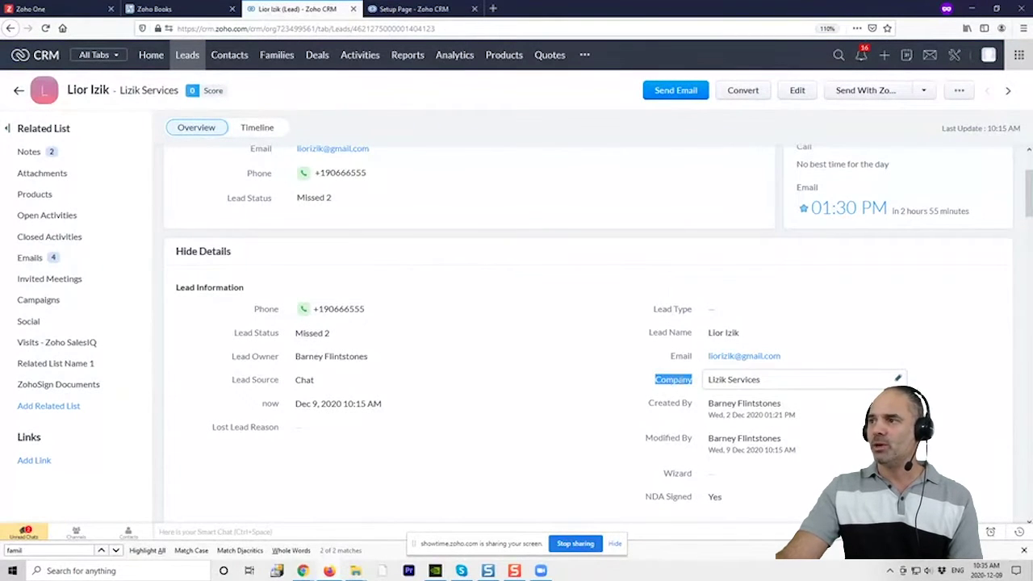
click(754, 91)
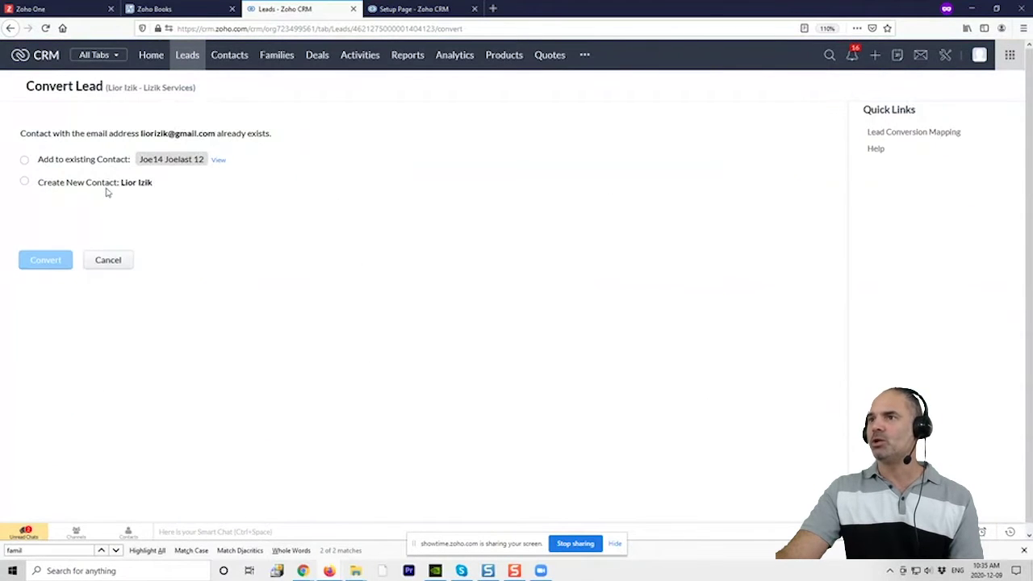
- Cancel the Create New Contact conversion, recheck the lead's Company field, and go to Setup
click(25, 184)
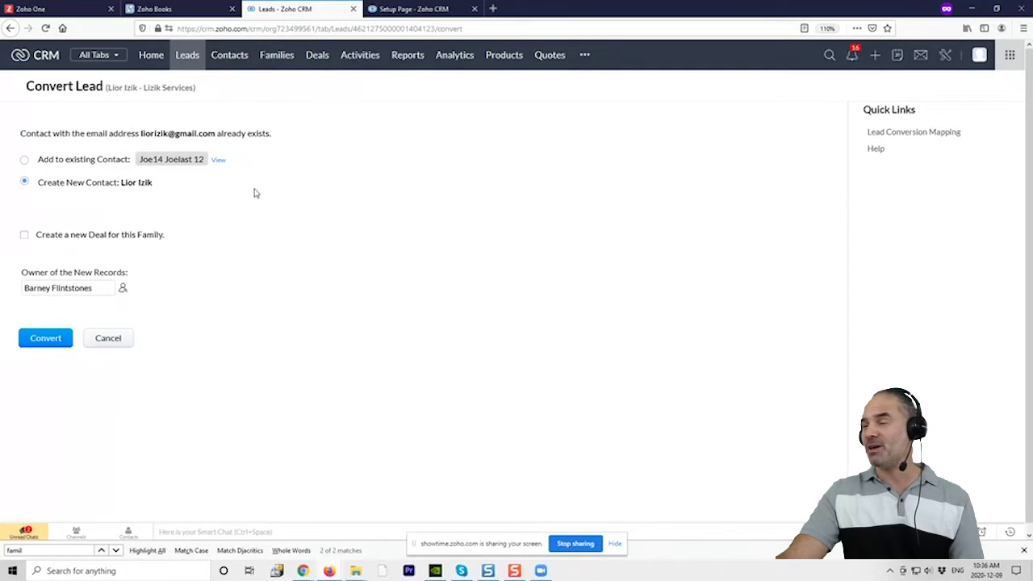
click(109, 339)
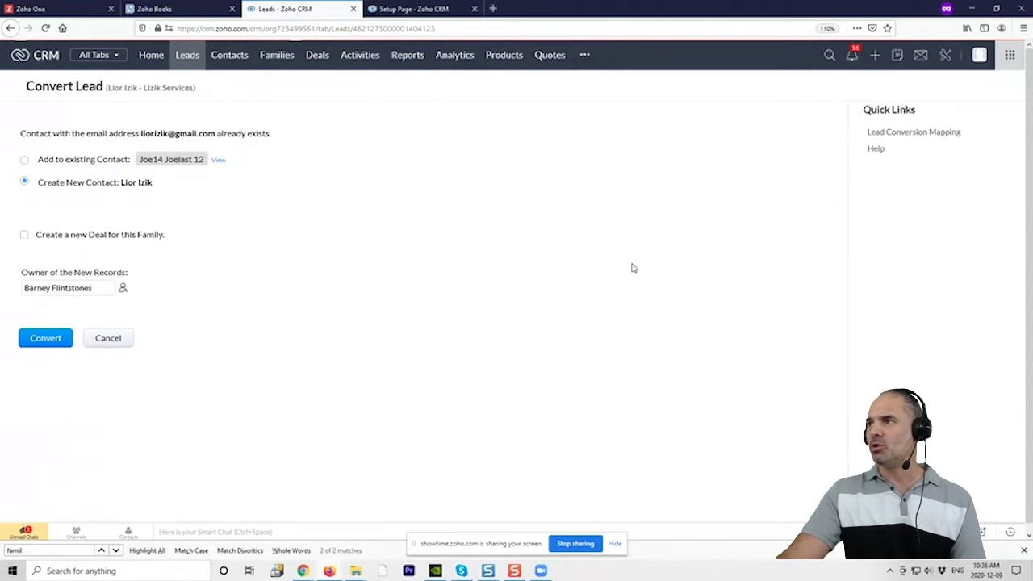
scroll(599, 398, down, 1)
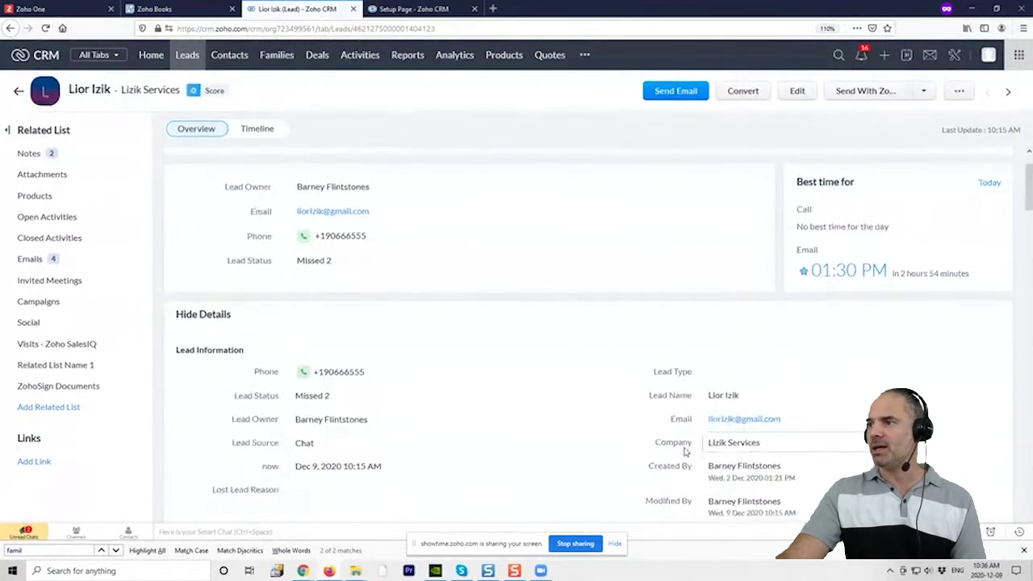
double_click(674, 441)
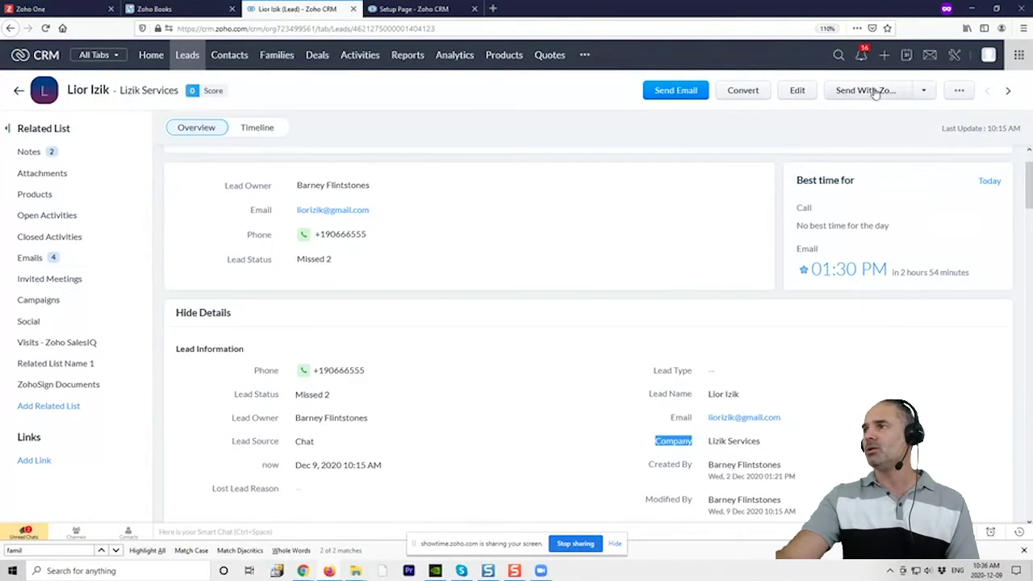
click(954, 55)
- Rename the Families module back to plural 'Accounts' and singular 'Account'
click(769, 174)
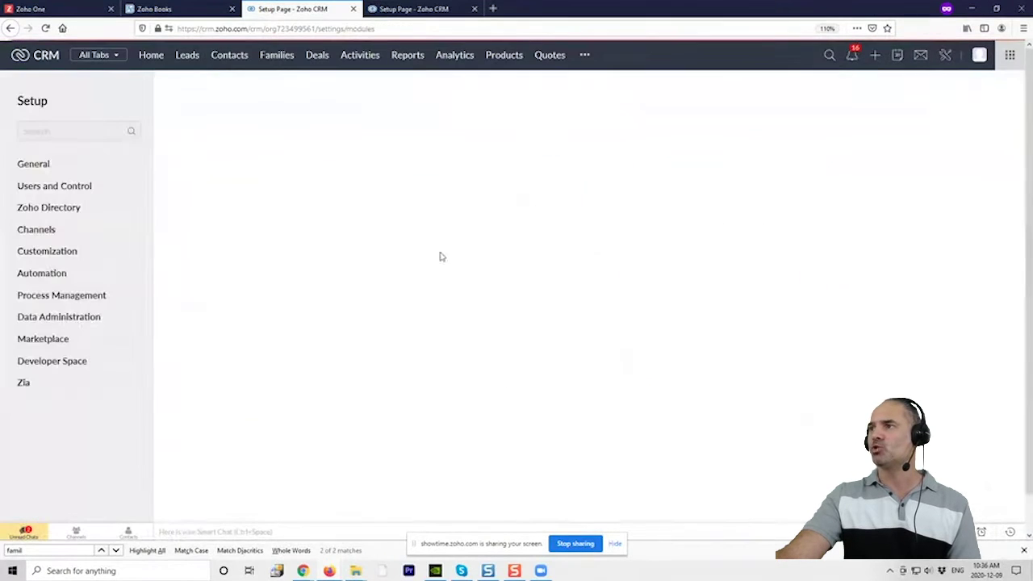
click(221, 249)
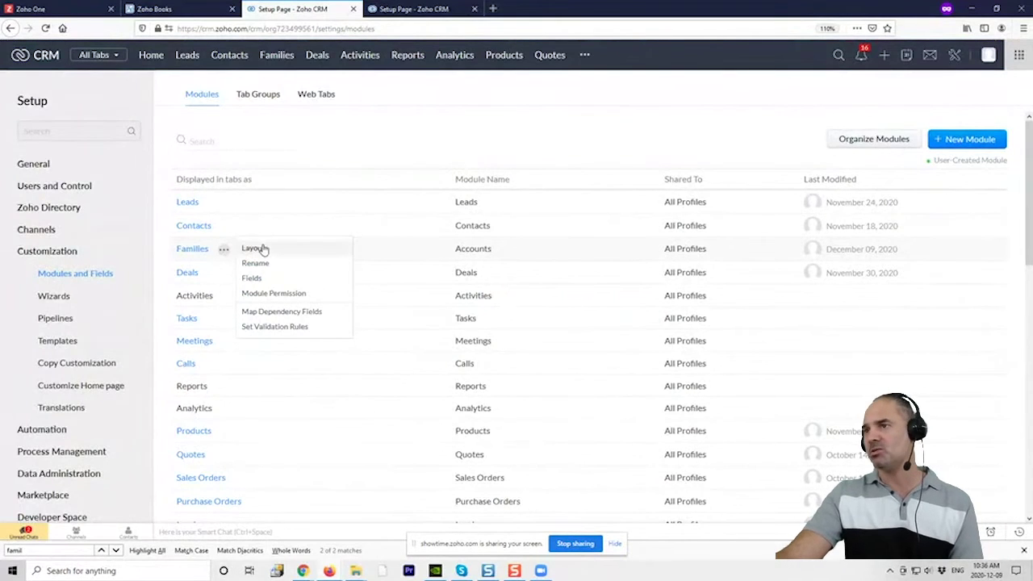
click(258, 263)
double_click(394, 94)
text(Accounts)
key(Tab)
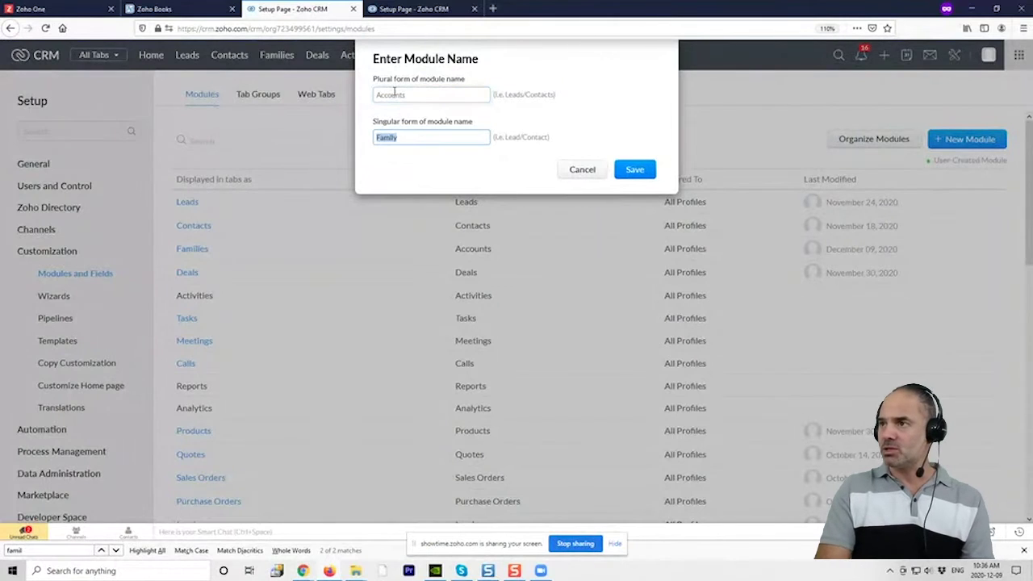
text(Account)
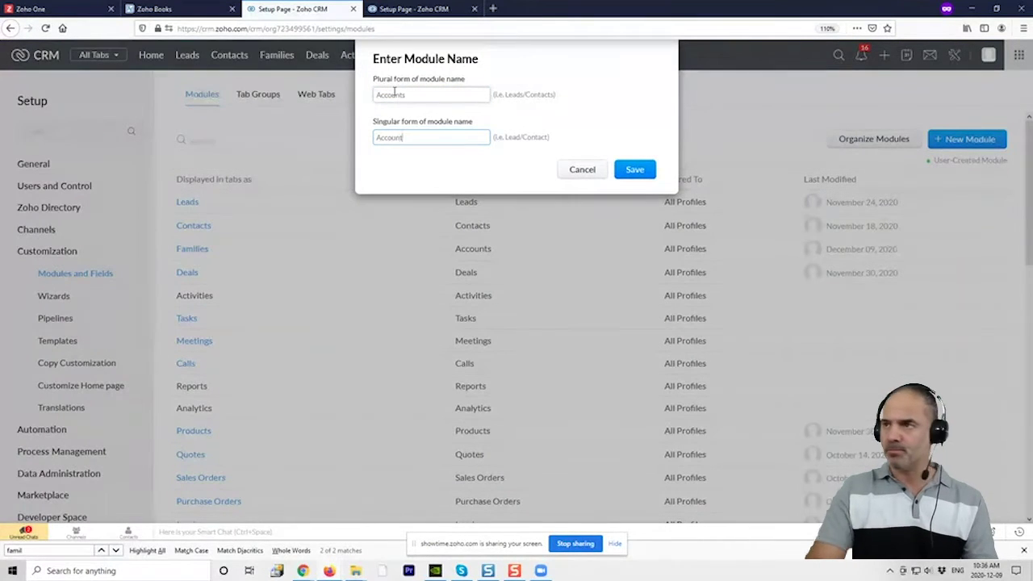
click(645, 174)
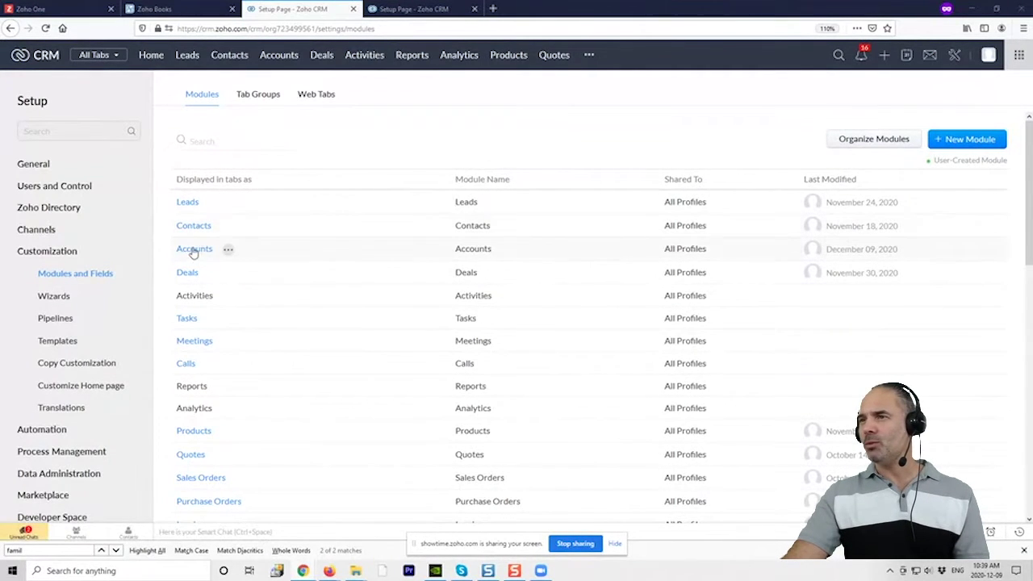
- Open the Accounts Standard layout and add a pick list field to Account Information
click(200, 249)
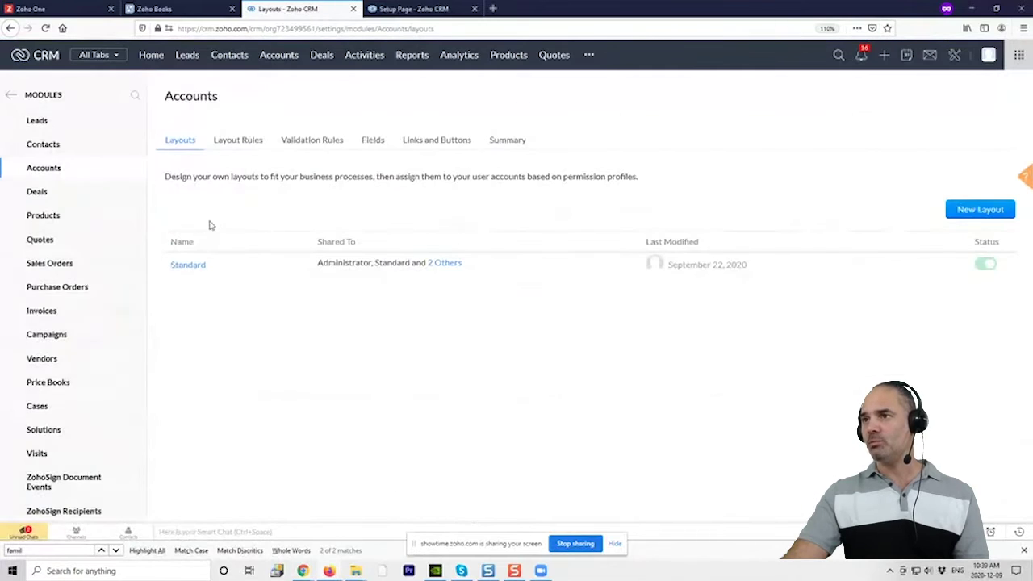
click(189, 266)
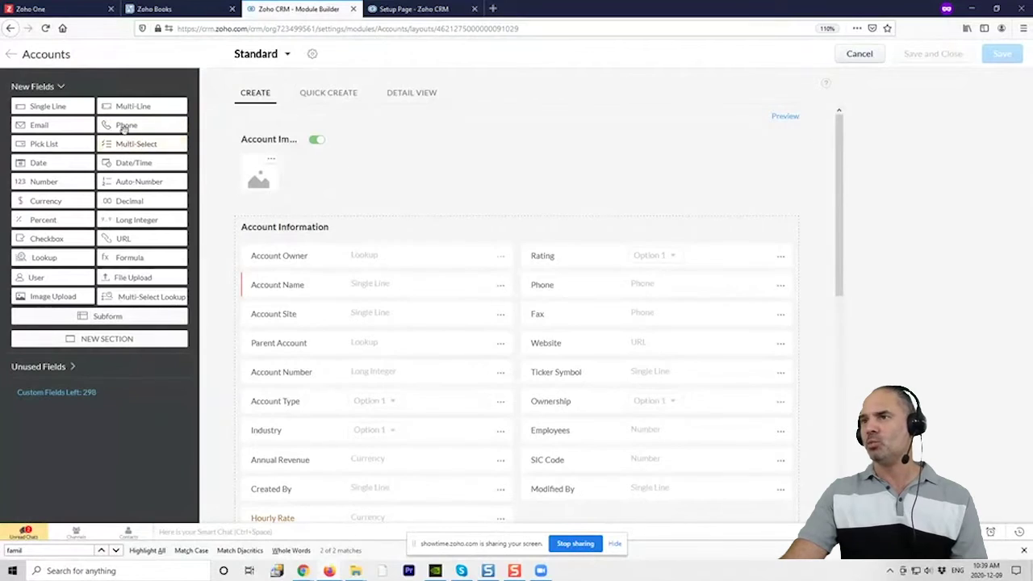
drag(51, 144, 563, 253)
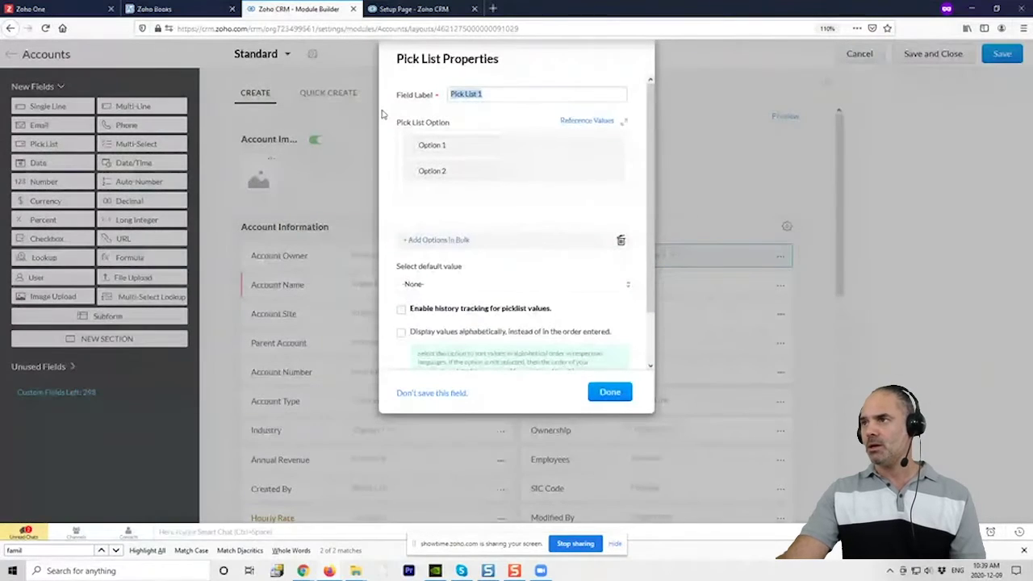
- Label the new pick list field 'Business Type', keeping Option 1 and Option 2 as values
text(Business typ)
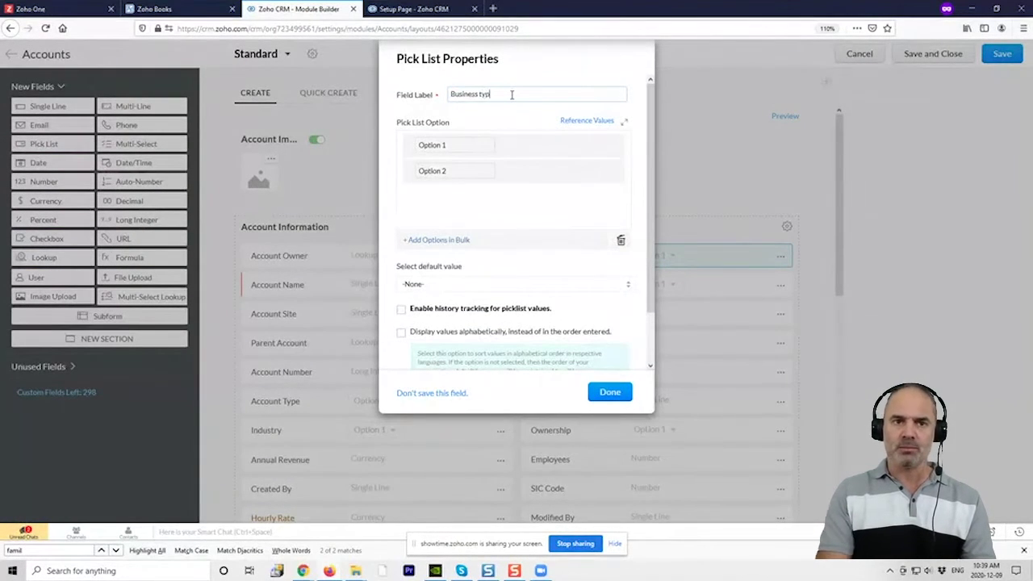
text(e)
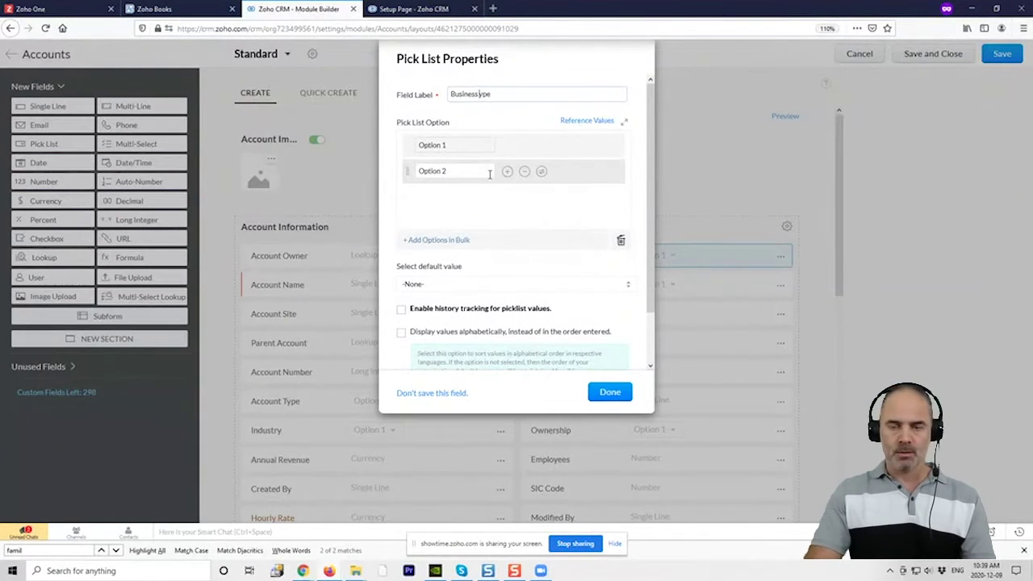
text(T)
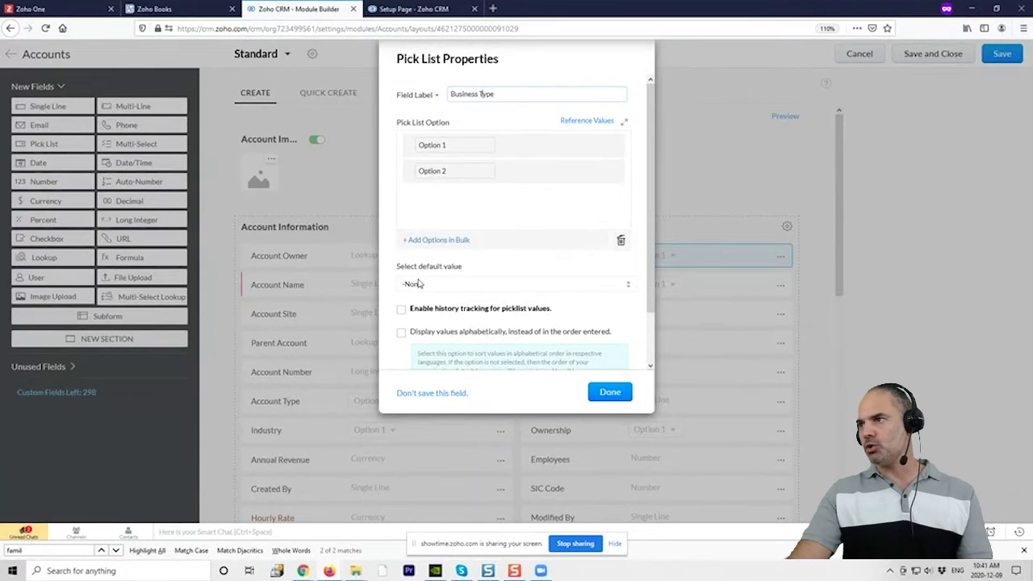
click(610, 392)
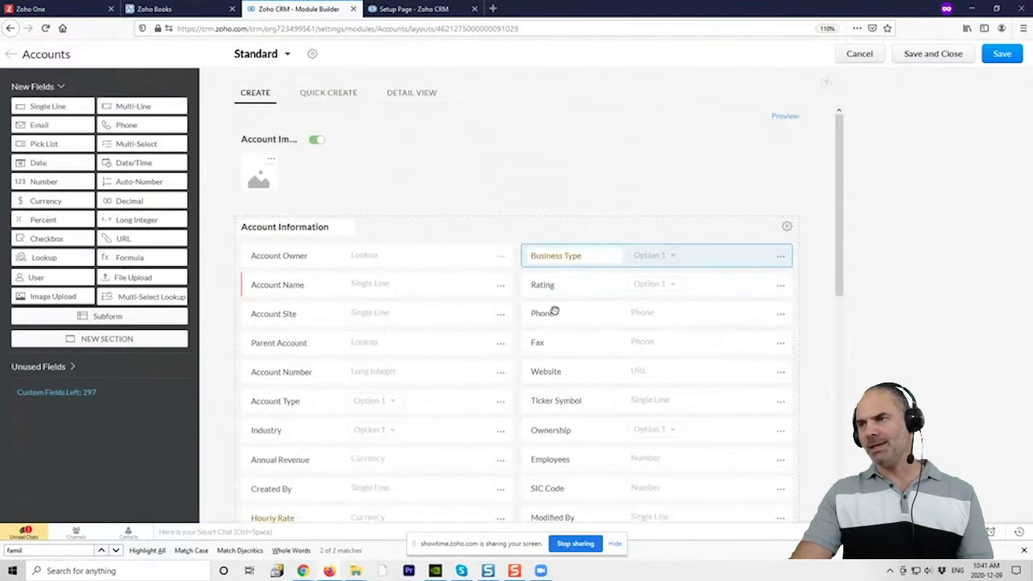
scroll(553, 302, down, 2)
- Add a new section above Audit Log & Automation and name it 'Greece'
scroll(323, 185, up, 1)
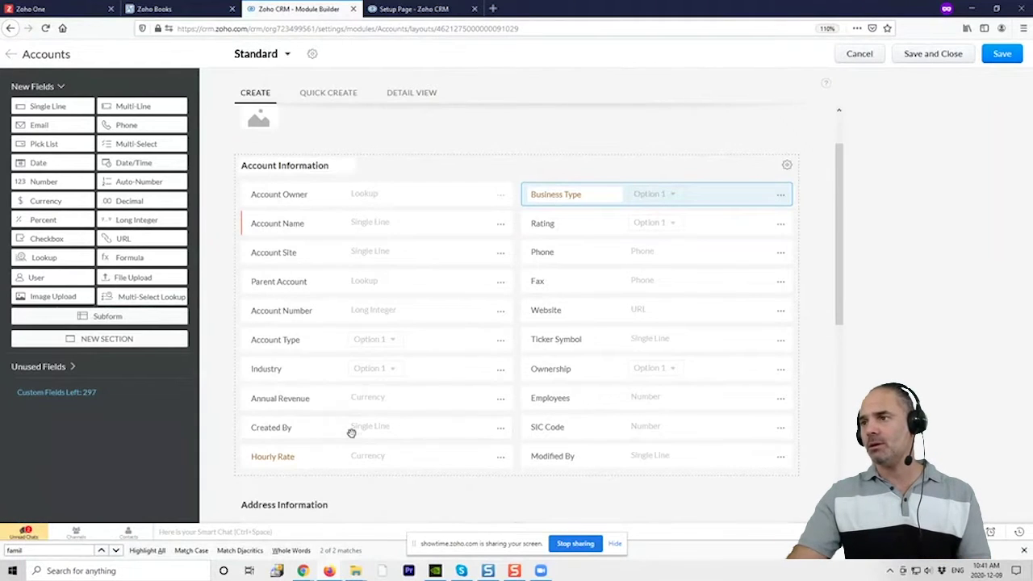
scroll(320, 403, down, 3)
click(142, 343)
drag(362, 340, 315, 211)
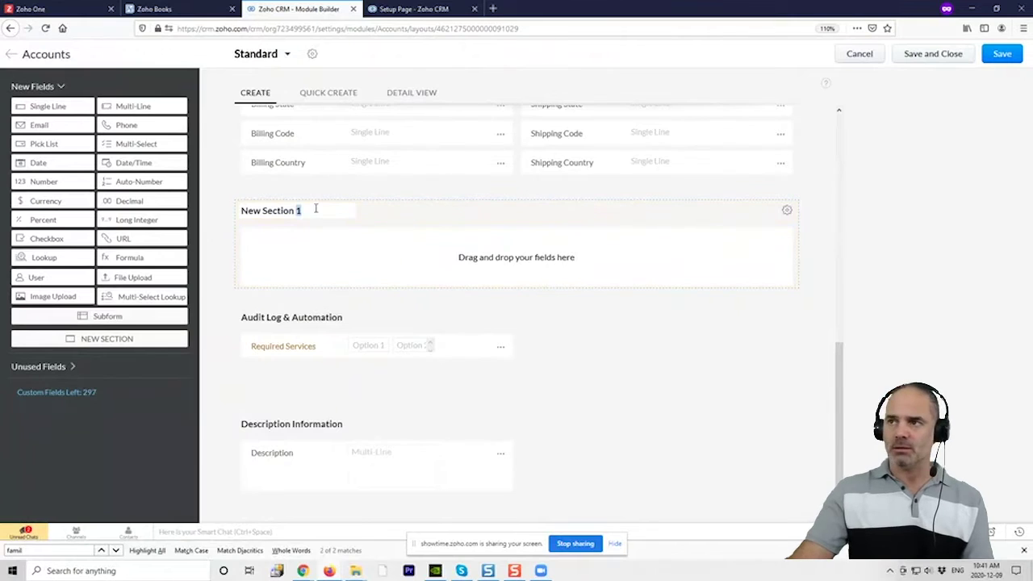
triple_click(315, 210)
text(Greece)
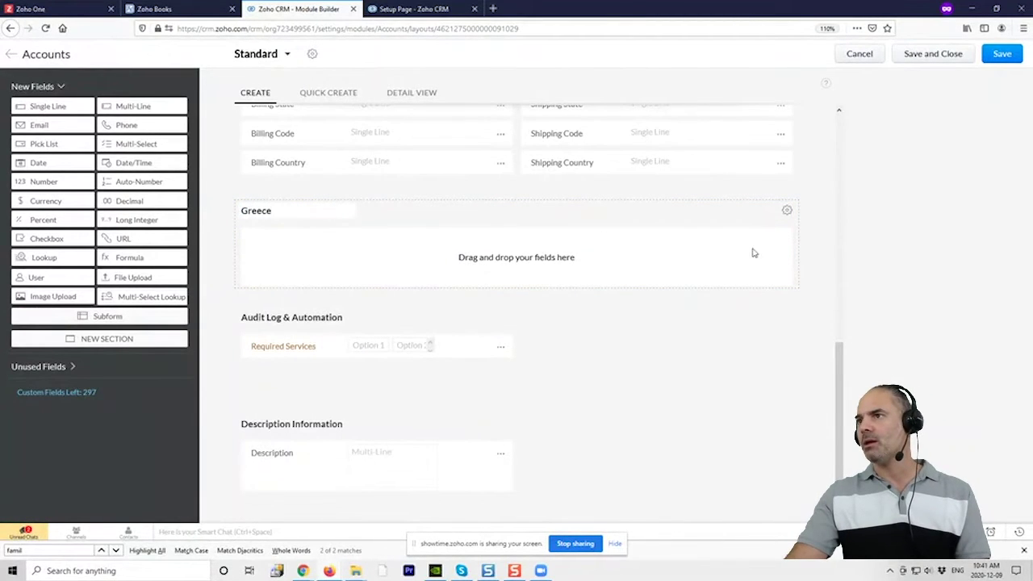
scroll(302, 219, up, 5)
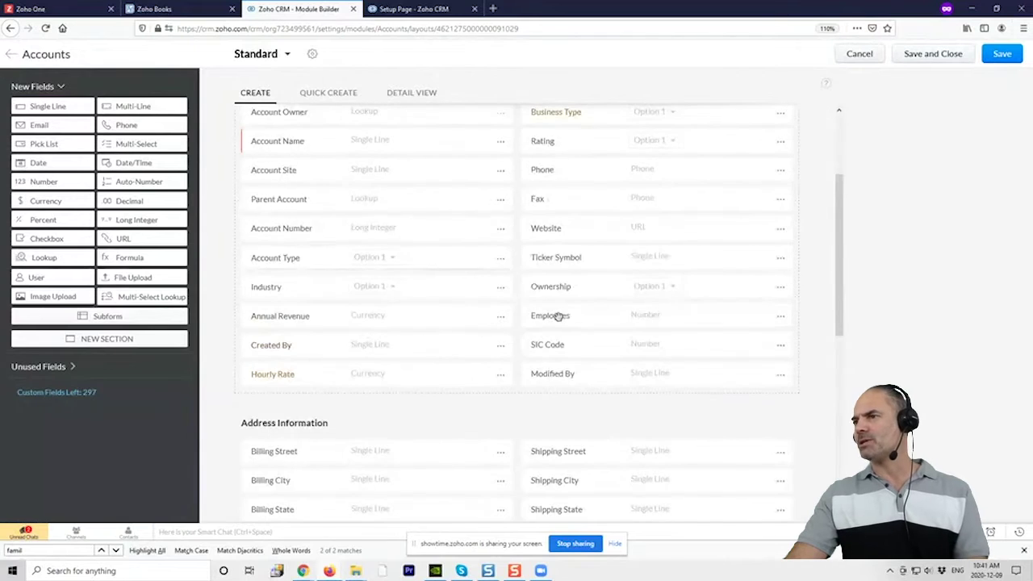
scroll(613, 364, down, 5)
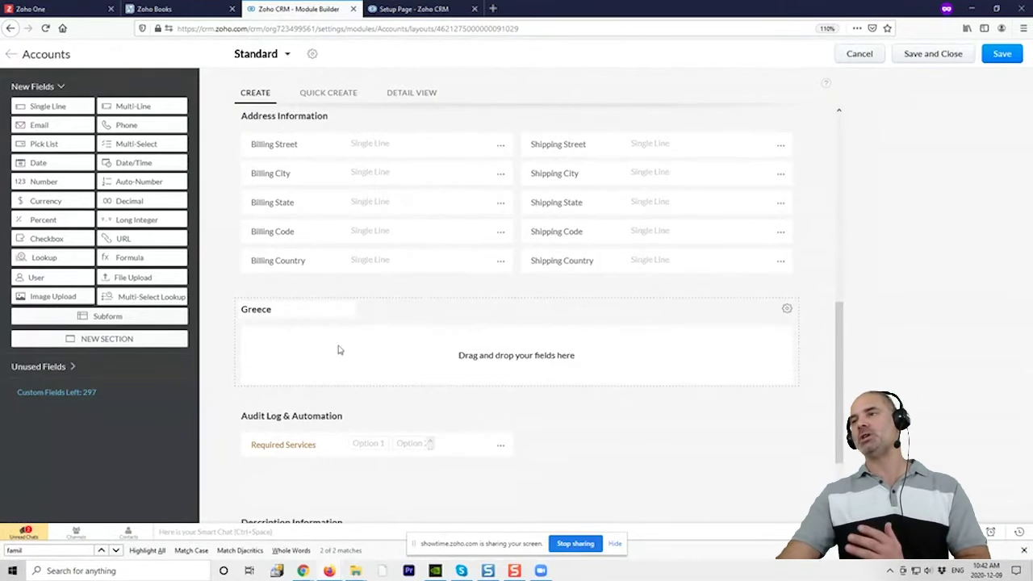
scroll(427, 355, up, 3)
scroll(752, 148, up, 8)
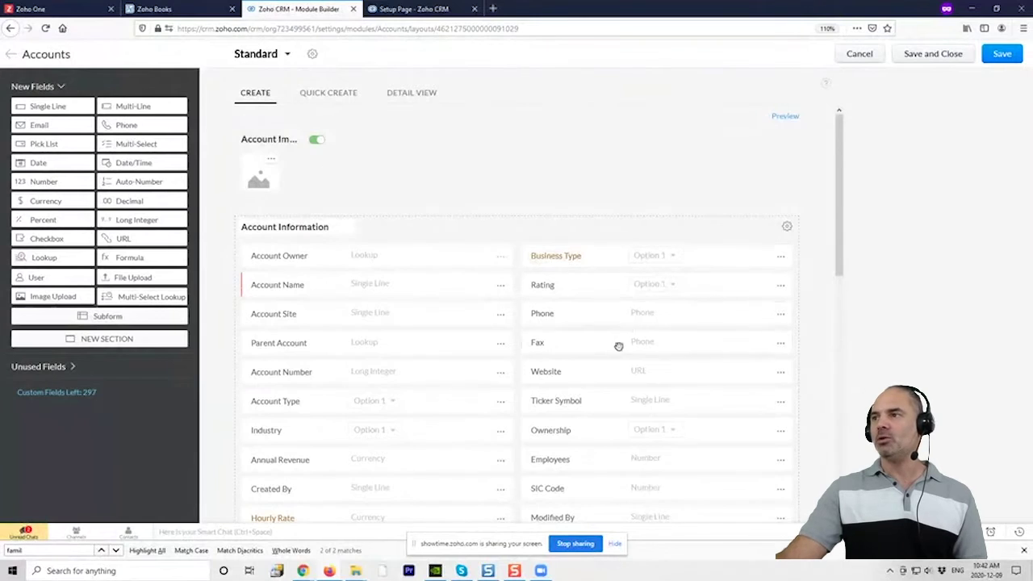
- Scroll through the Accounts layout to review the empty Greece section
scroll(396, 392, down, 8)
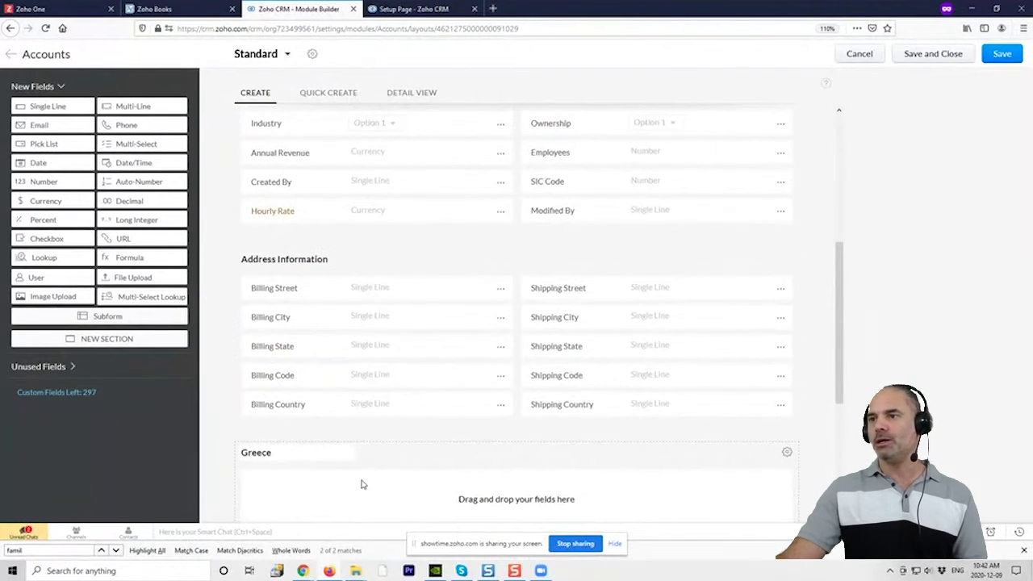
scroll(468, 193, up, 3)
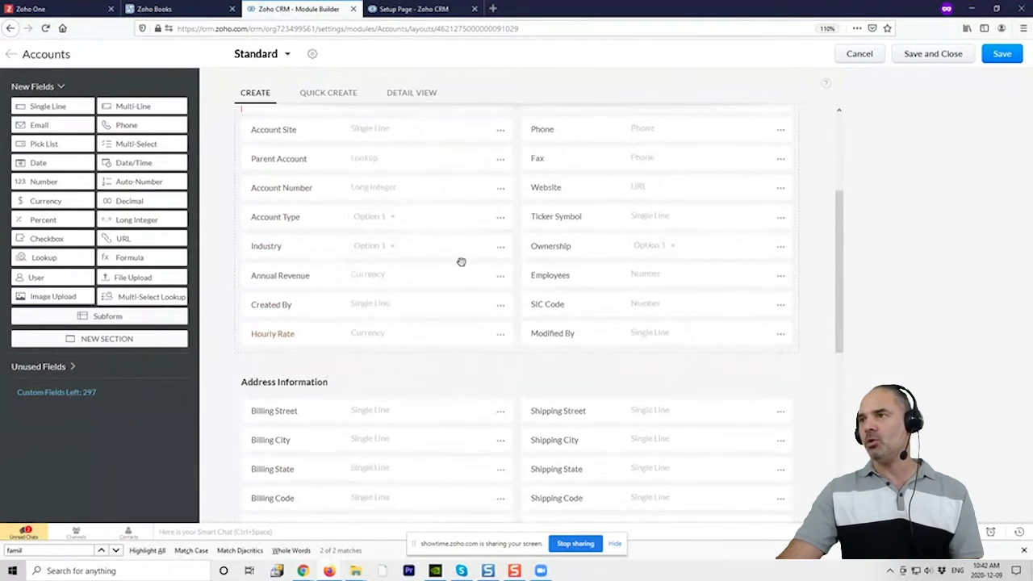
scroll(464, 242, up, 3)
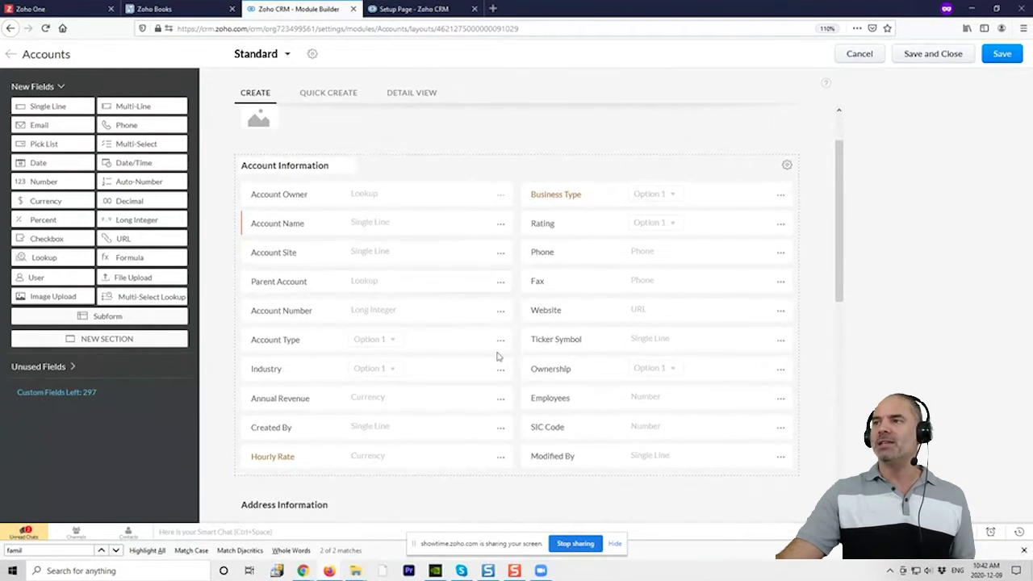
scroll(461, 249, down, 4)
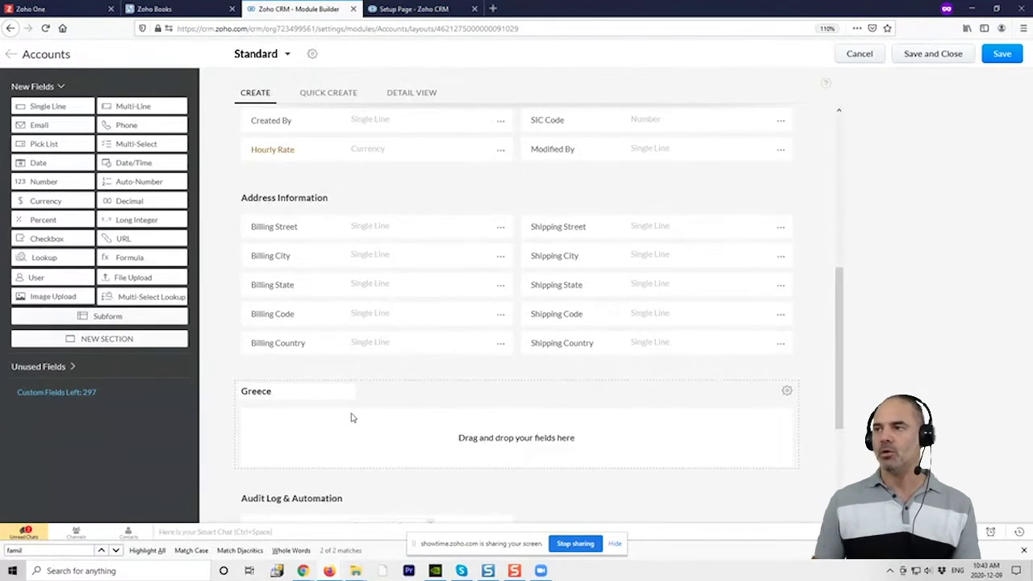
- Leave the Accounts layout editor and bring up the All Deals list
click(1001, 53)
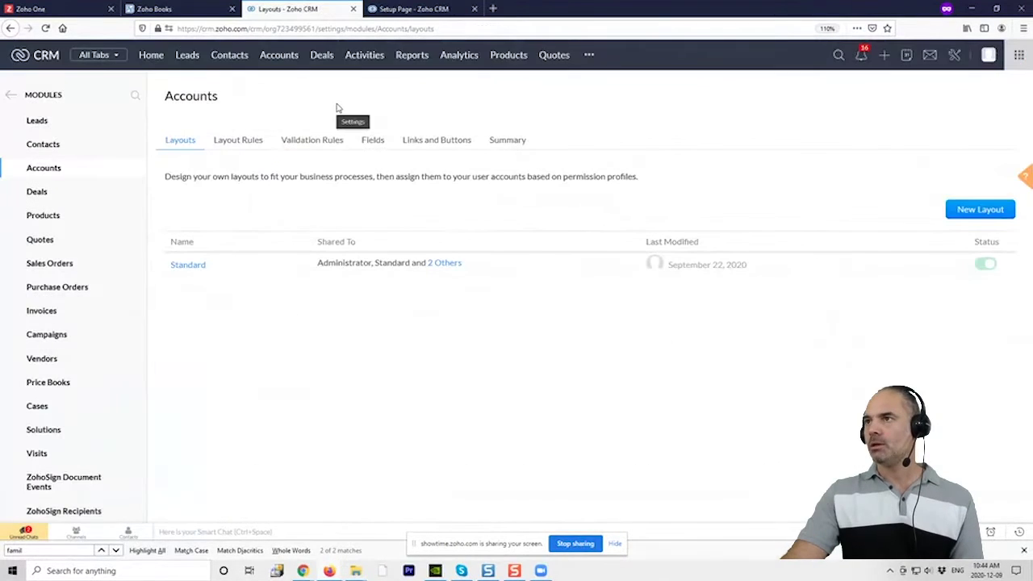
click(321, 55)
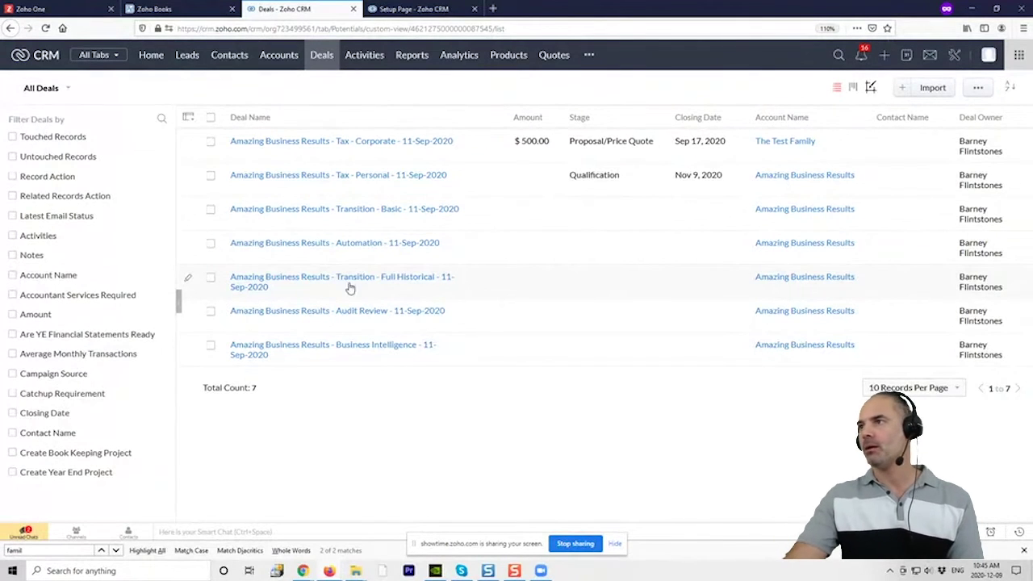
click(426, 143)
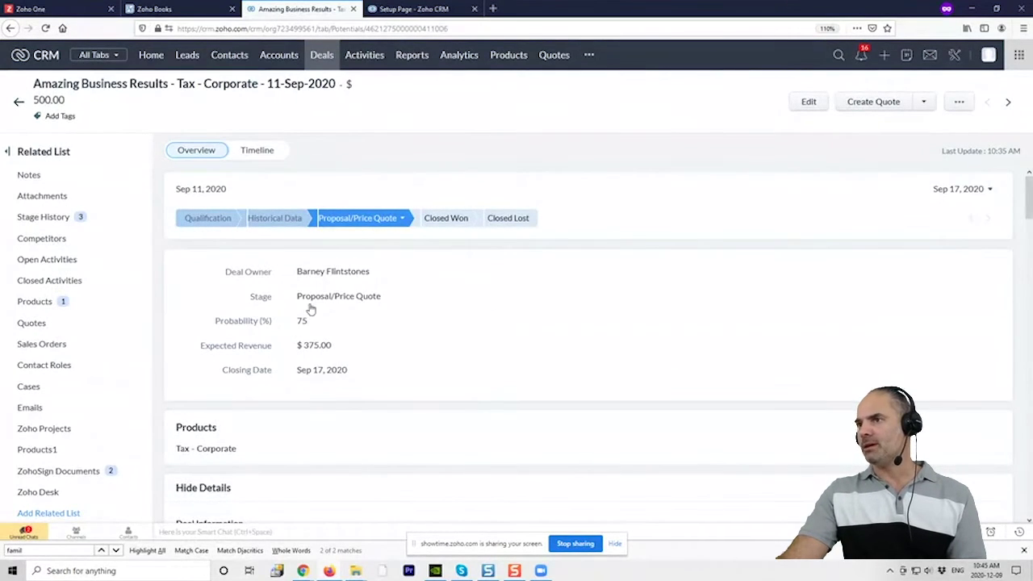
- Set the Tax - Corporate deal's Contact Name to the test contact
scroll(360, 333, down, 3)
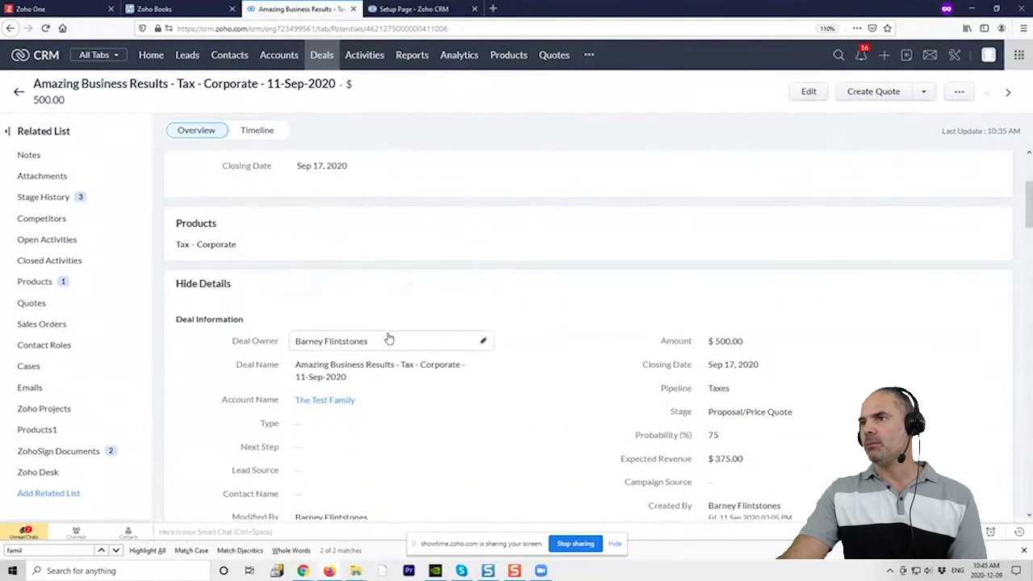
scroll(327, 463, down, 1)
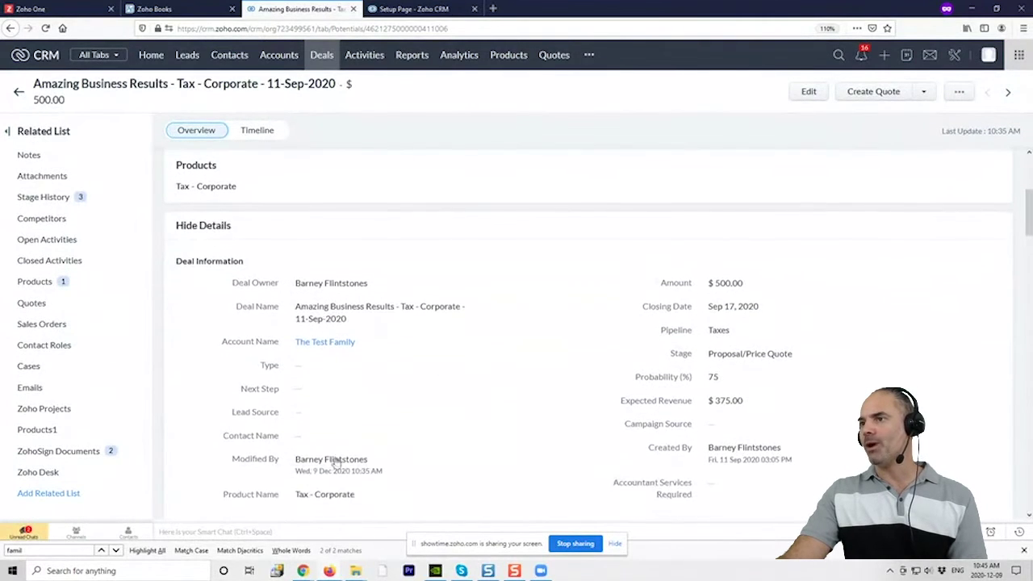
click(311, 430)
scroll(311, 431, down, 1)
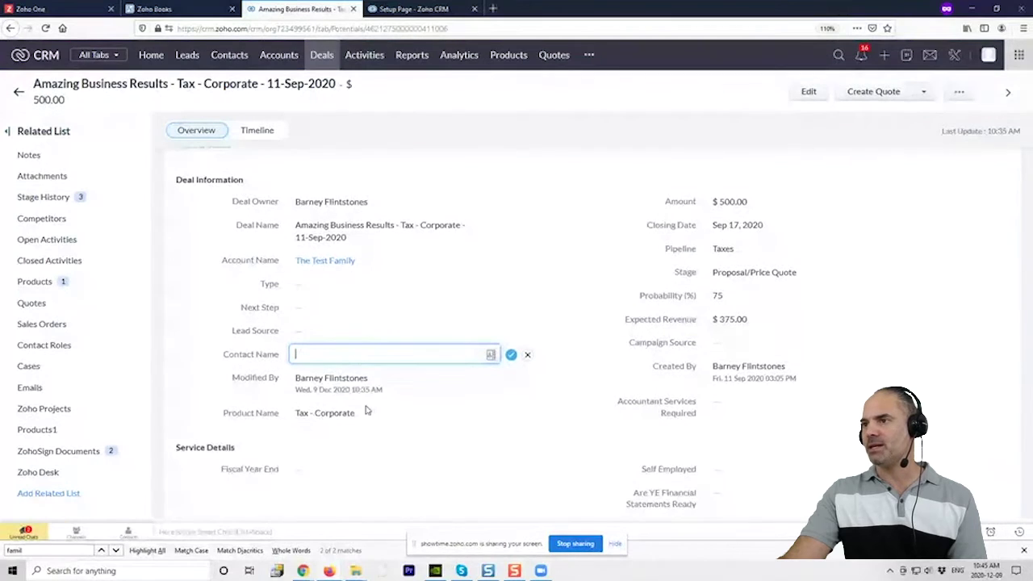
click(347, 371)
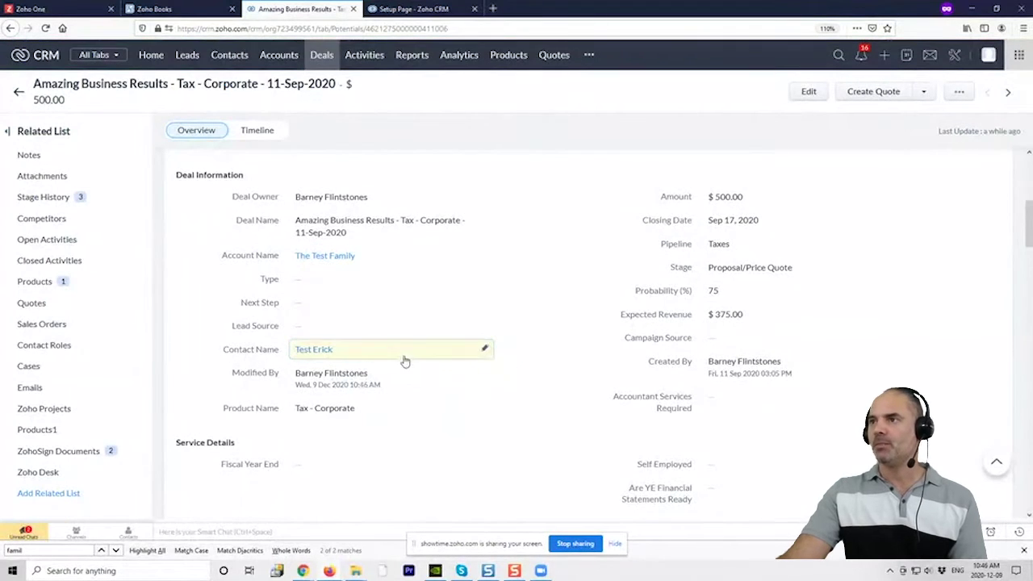
- Review the deal's linked contact card and the Related List sidebar
scroll(410, 350, up, 5)
scroll(347, 270, down, 3)
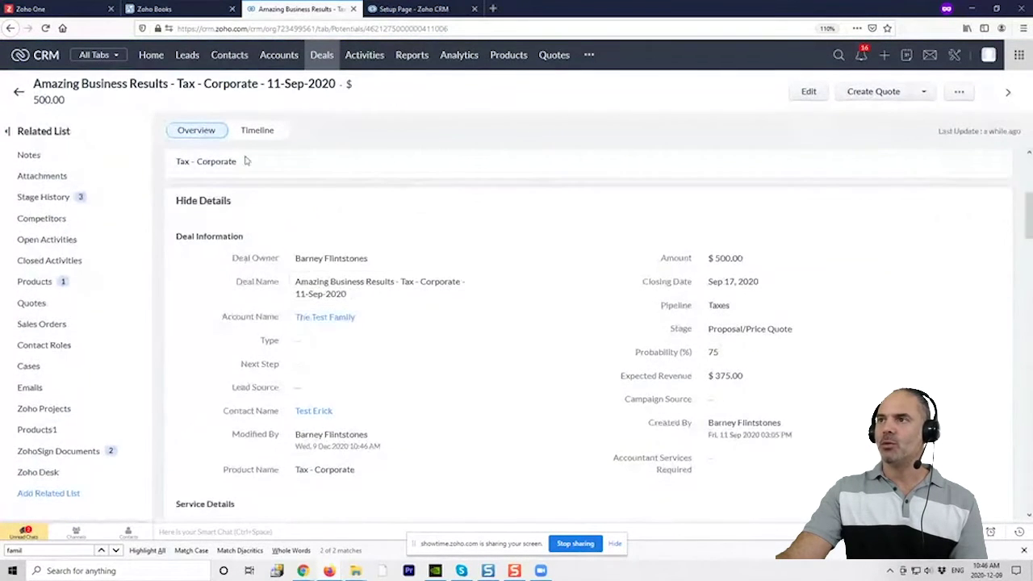
scroll(389, 317, up, 3)
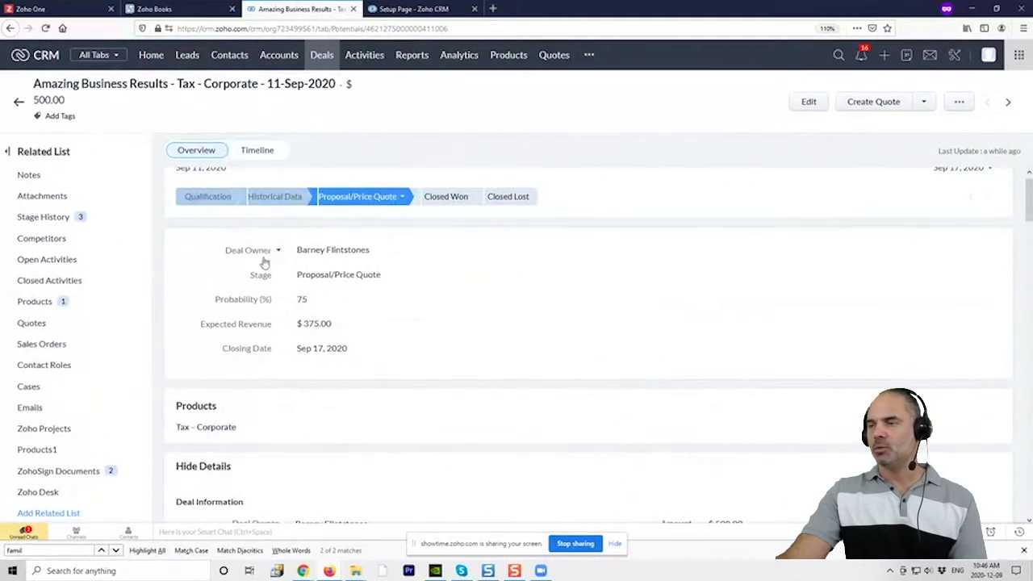
scroll(387, 334, down, 3)
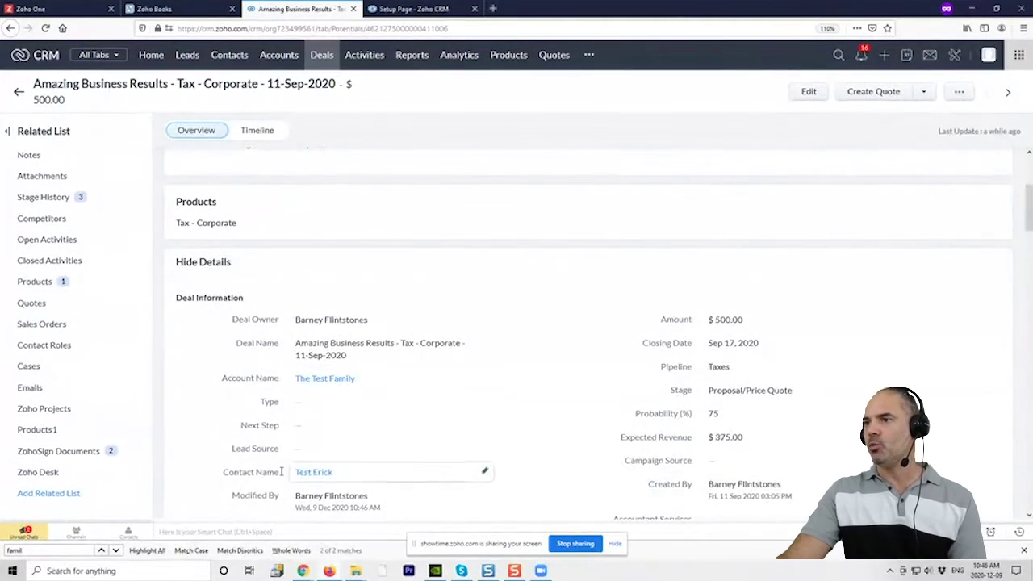
mouse_move(307, 472)
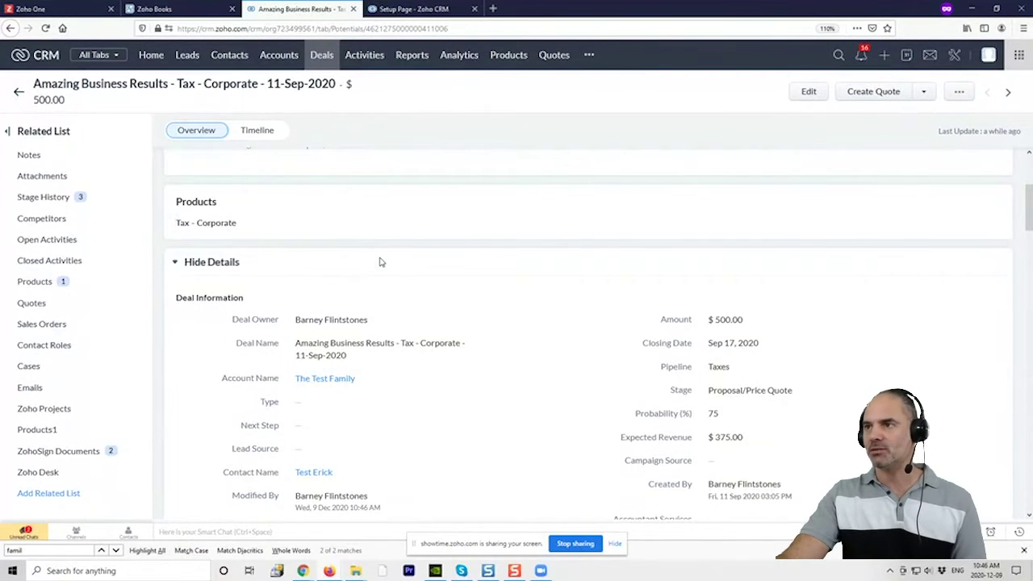
scroll(383, 373, down, 1)
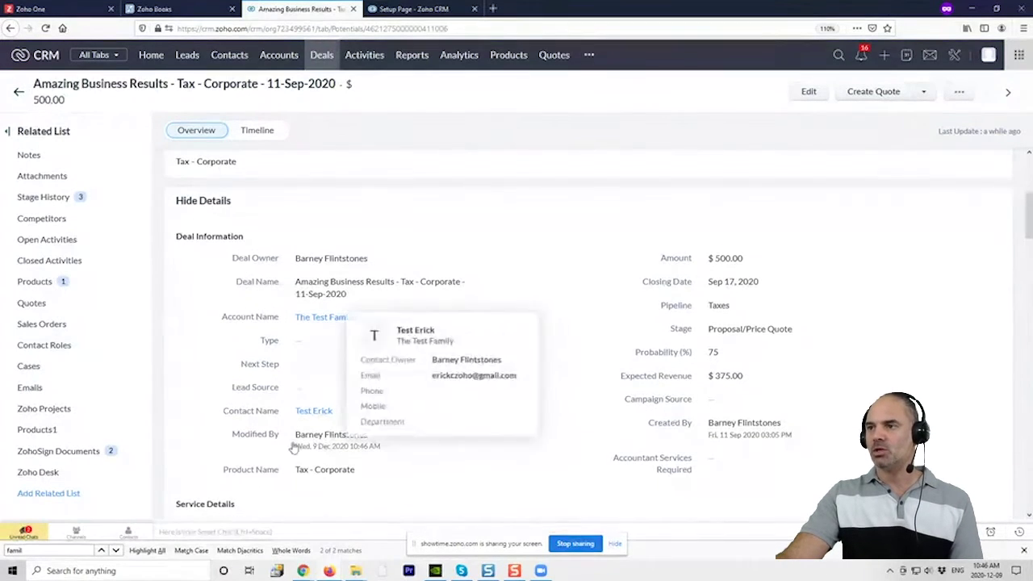
mouse_move(307, 415)
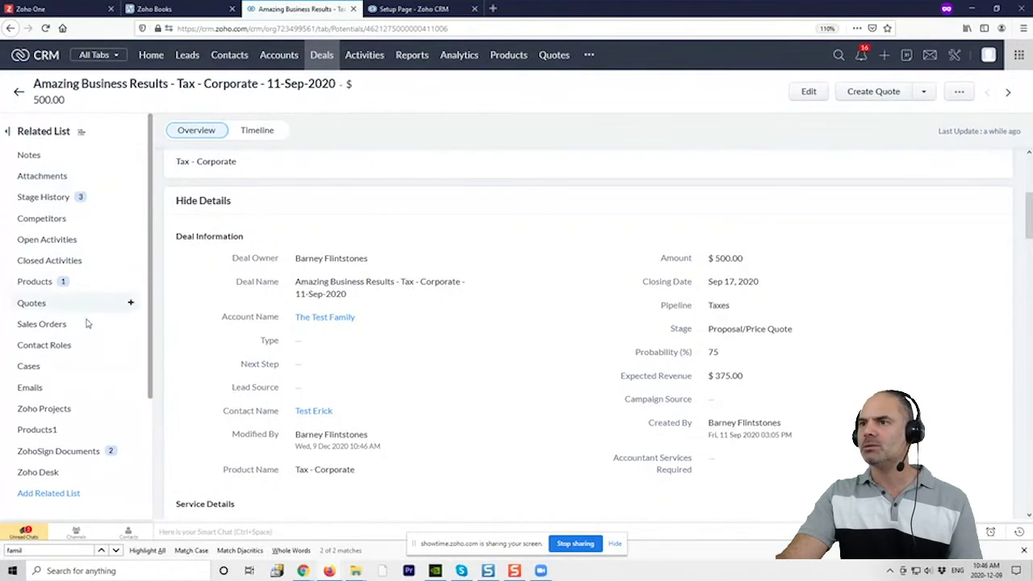
scroll(95, 351, down, 1)
scroll(93, 363, down, 2)
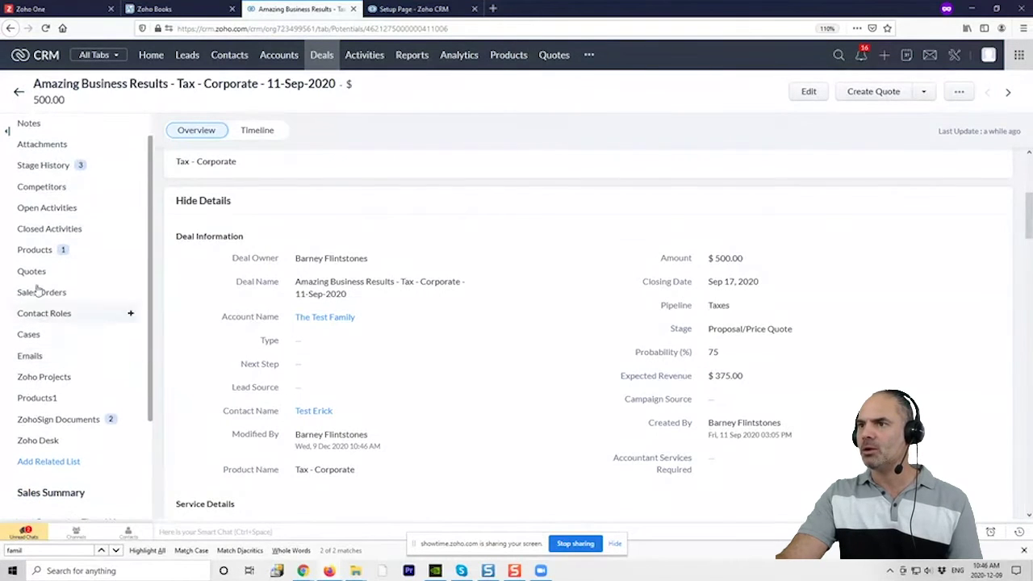
- Go to Setup's Modules and Fields, dismiss the Aircall call, and edit Deals Contact Roles
click(132, 313)
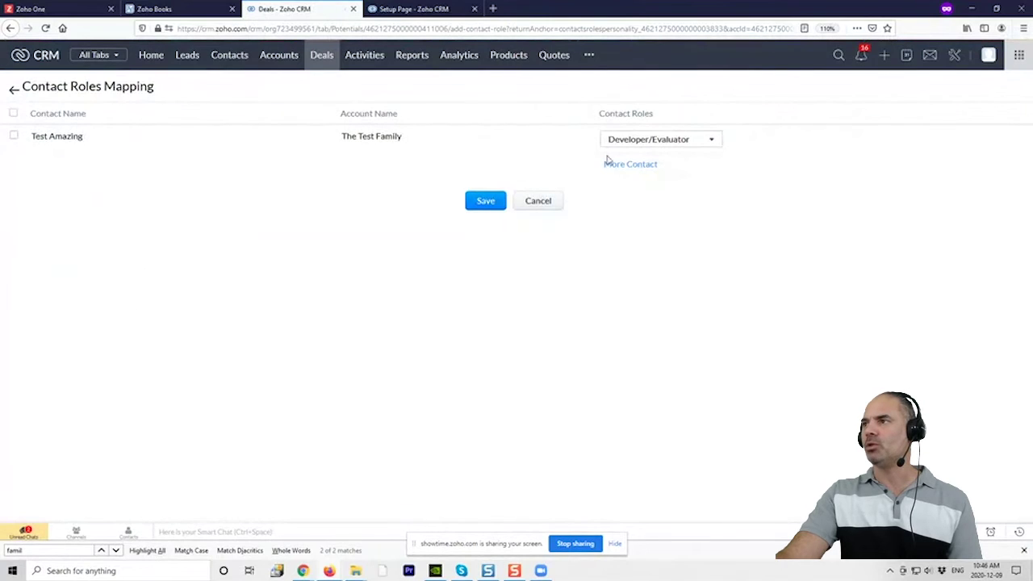
click(952, 55)
click(788, 172)
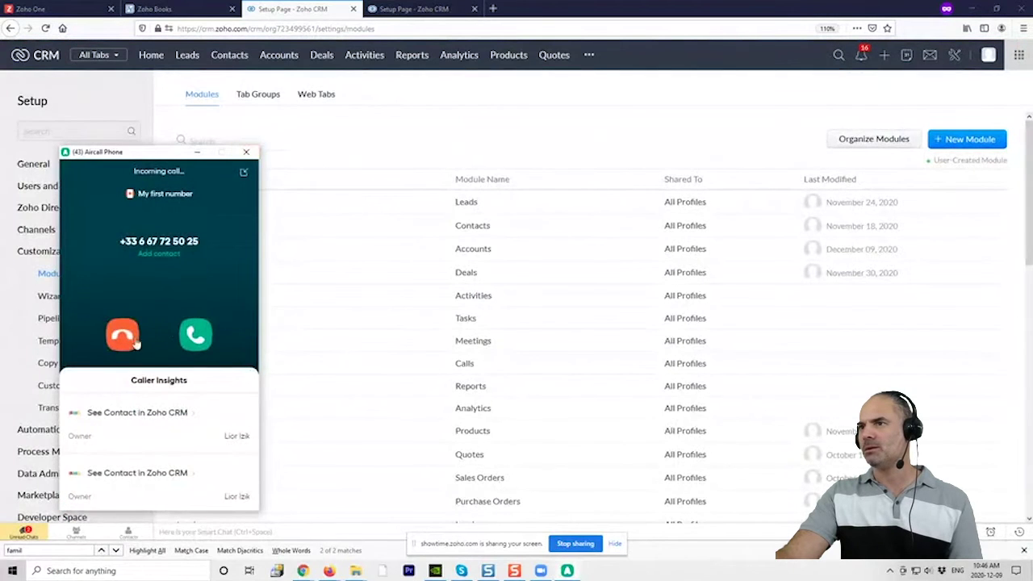
click(122, 335)
click(246, 152)
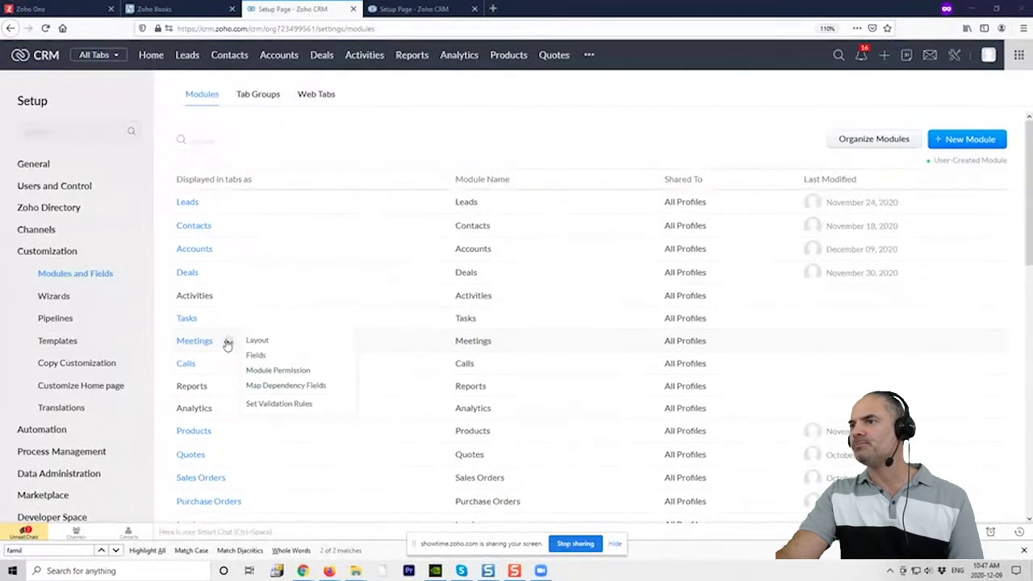
mouse_move(212, 276)
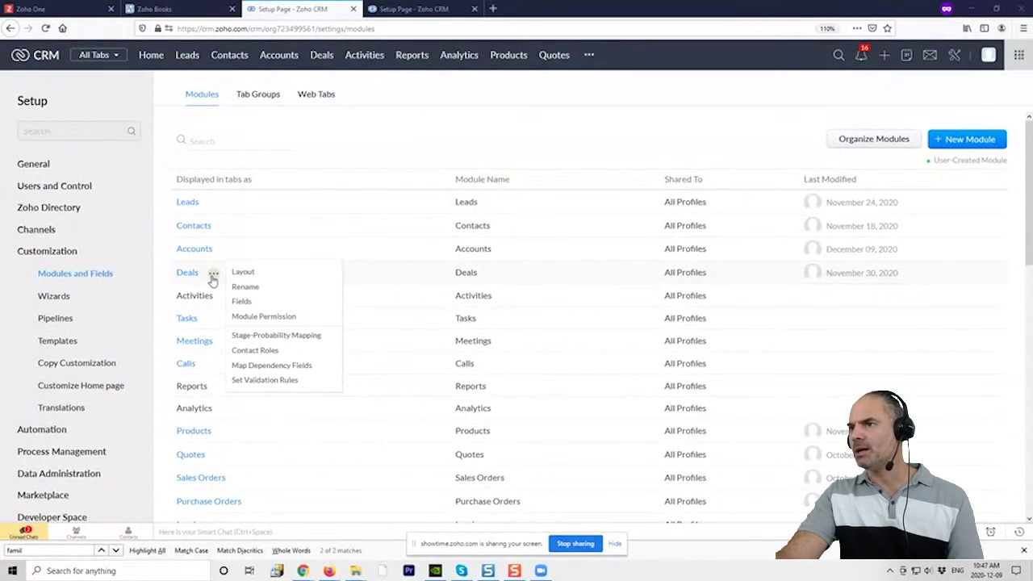
click(264, 353)
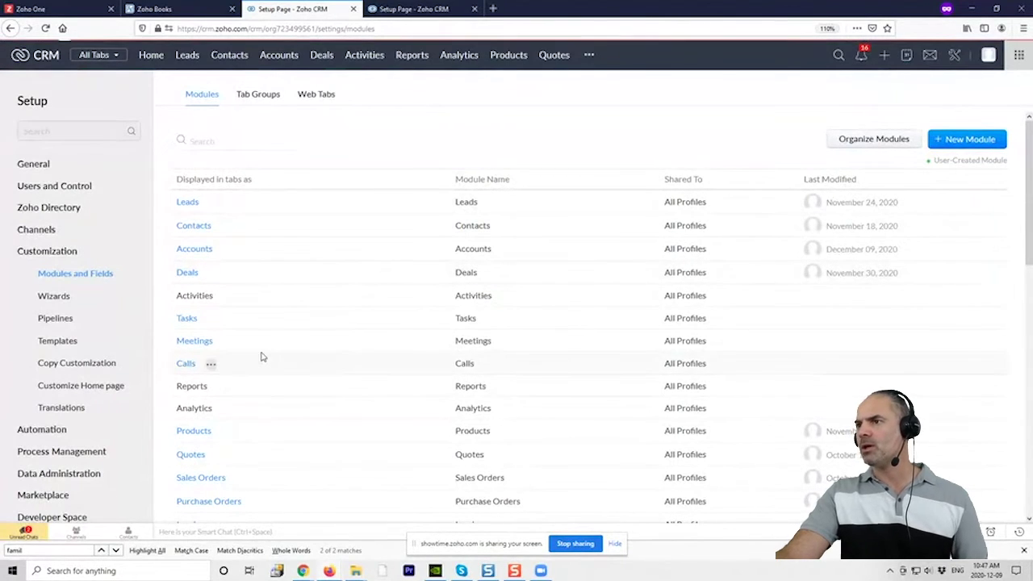
- Delete the default contact roles and rename the remaining one to 'Couple'
click(581, 109)
click(581, 109)
click(581, 108)
click(582, 109)
click(582, 109)
click(582, 109)
drag(490, 109, 191, 98)
text(Q)
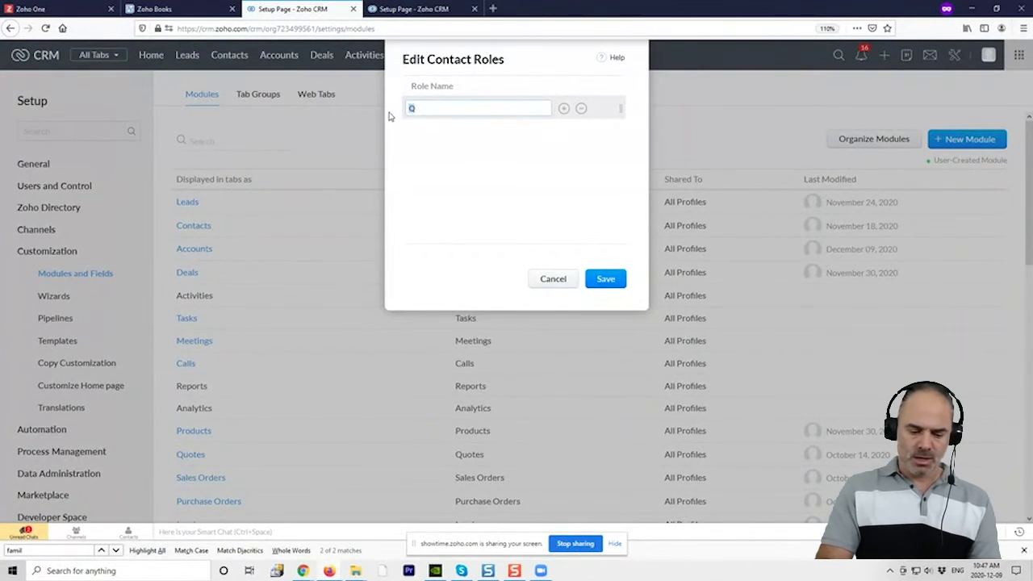
text(Cont)
key(ctrl+a)
text(Coupl)
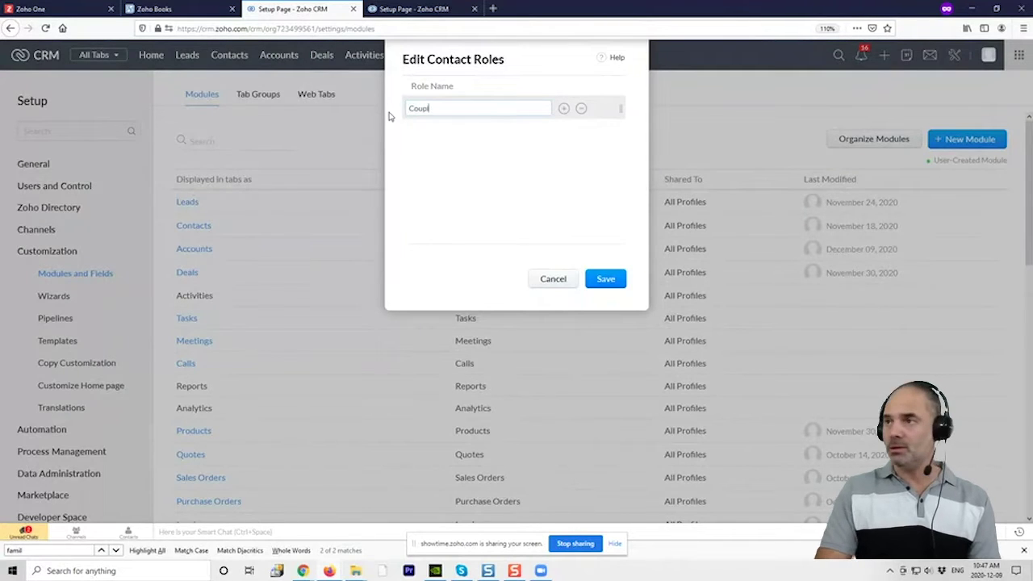
click(428, 143)
- Add a 'Vendor' role row, remove the extra third row, and save the roles
double_click(451, 108)
key(ctrl+c)
click(543, 104)
click(563, 108)
key(ctrl+v)
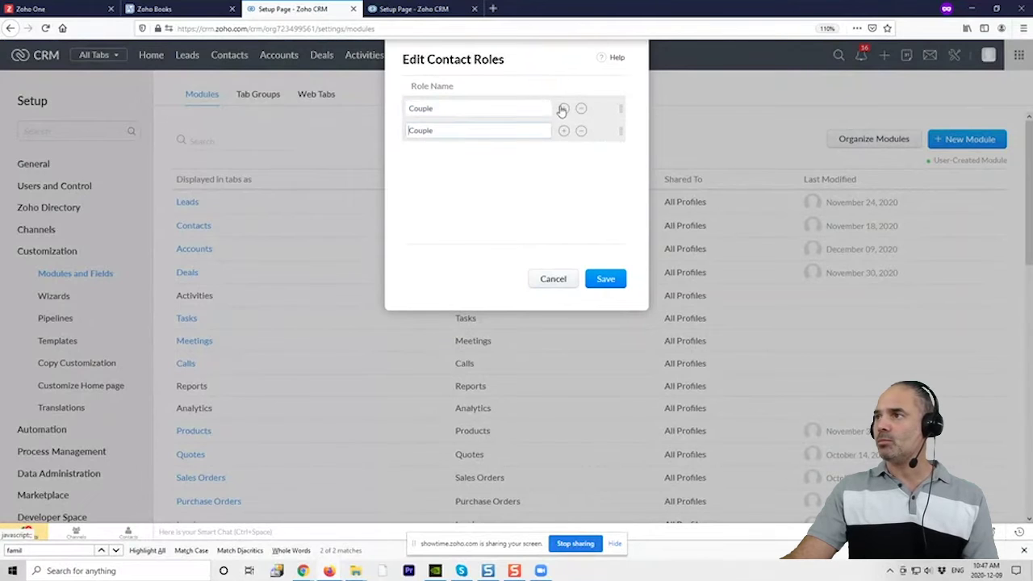
key(ctrl+a)
key(BackSpace)
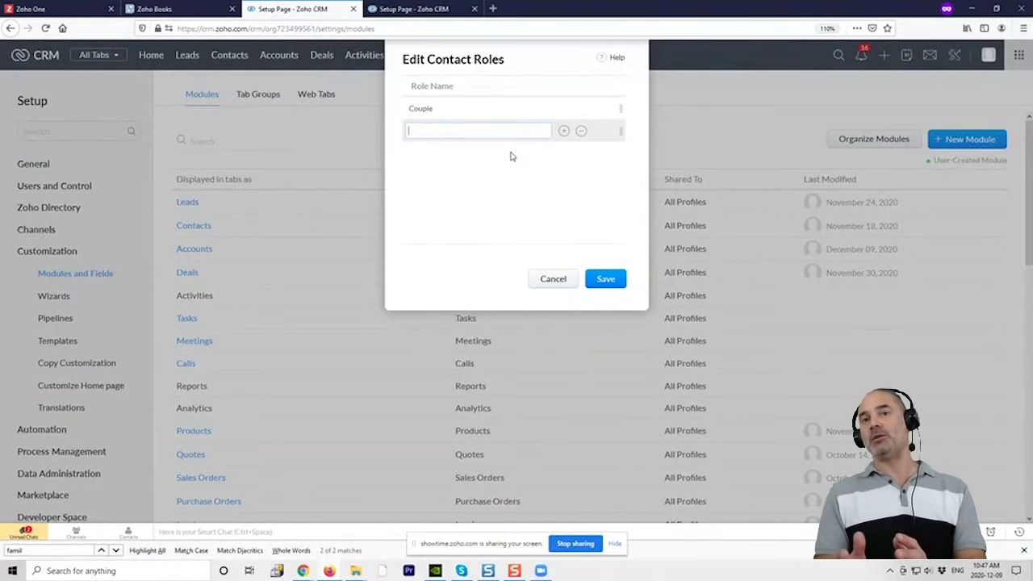
text(Vendor)
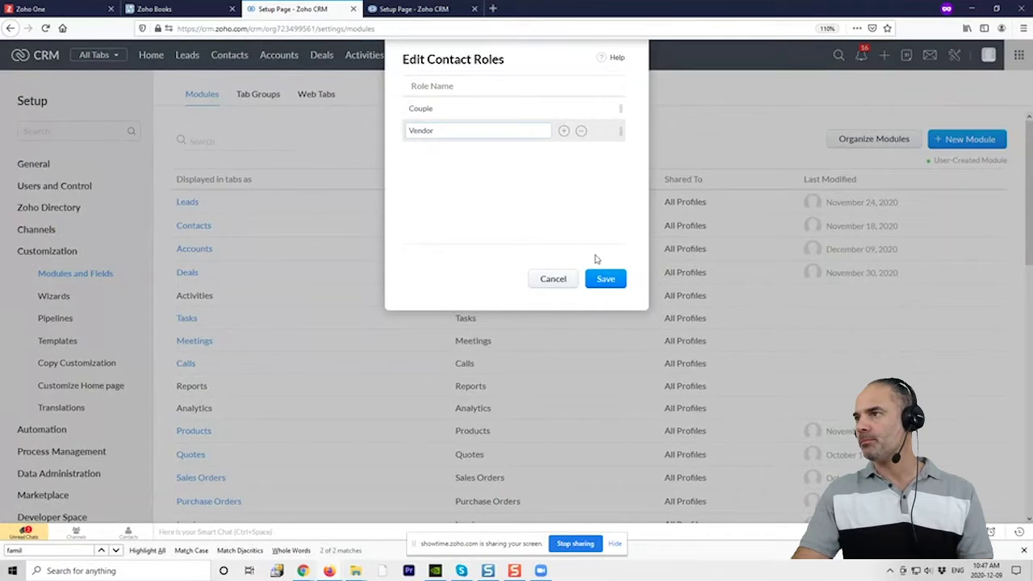
click(563, 130)
drag(364, 153, 326, 157)
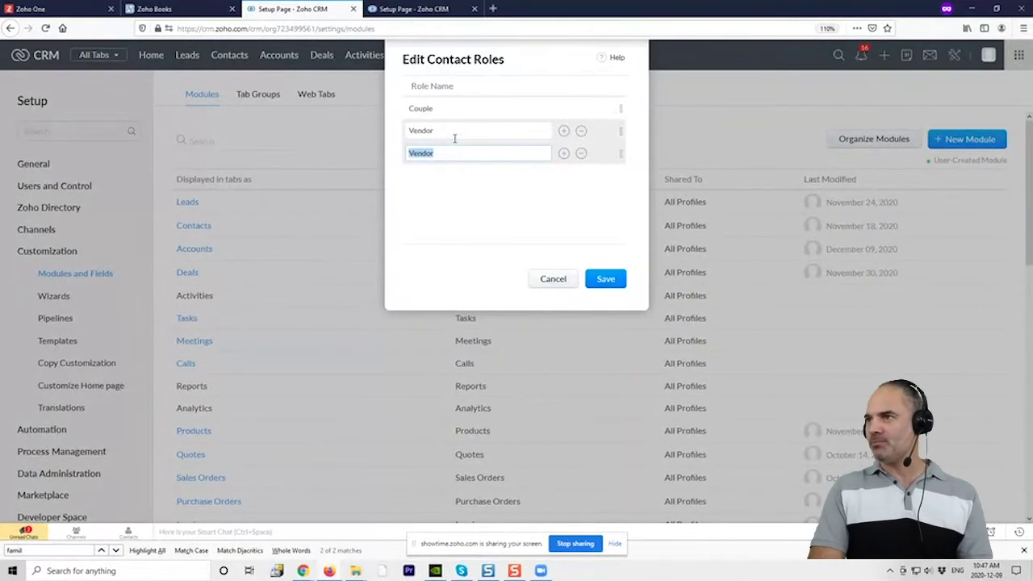
click(580, 152)
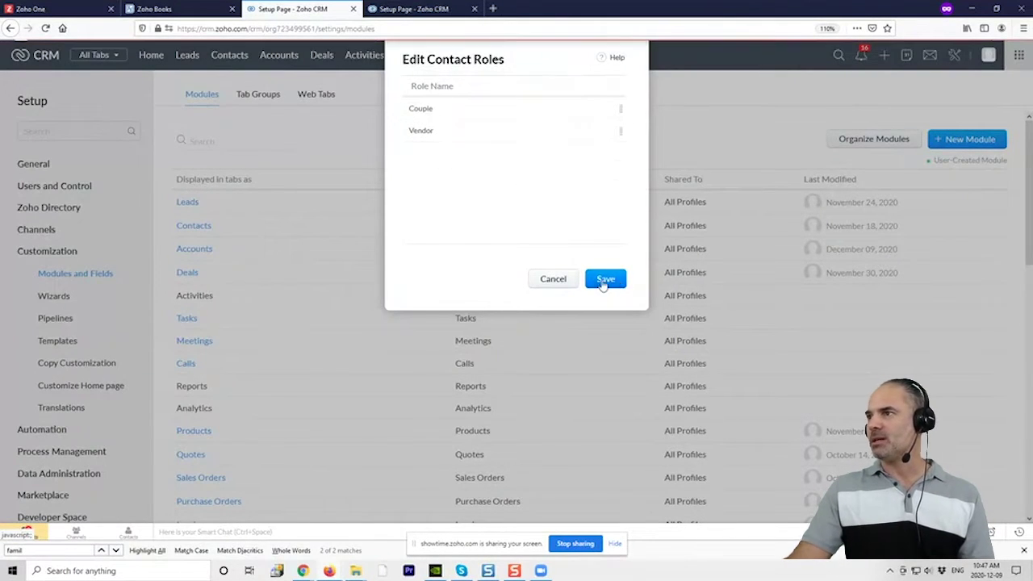
click(617, 277)
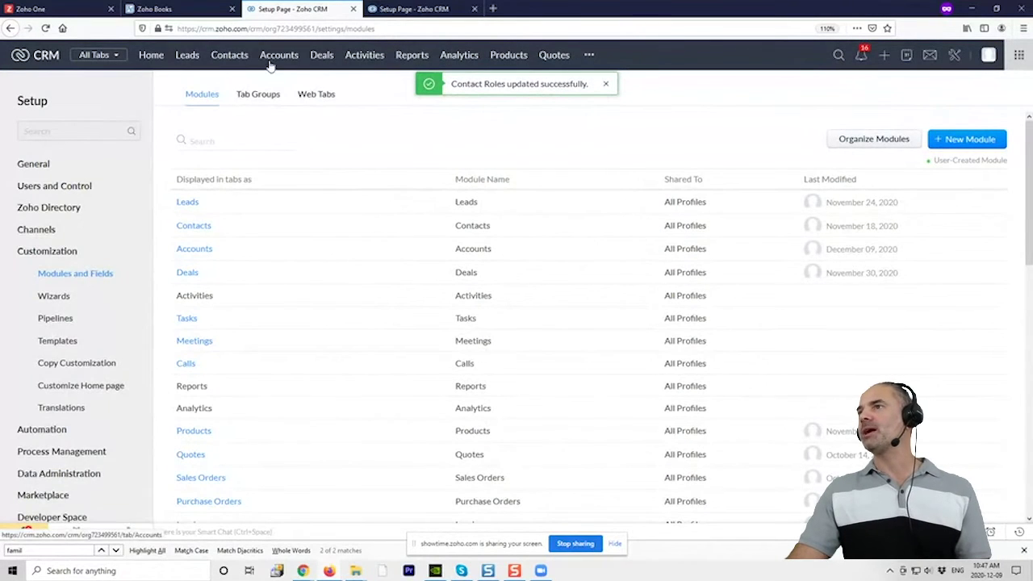
- Open the Tax - Corporate deal and its Contact Roles Mapping page
click(323, 56)
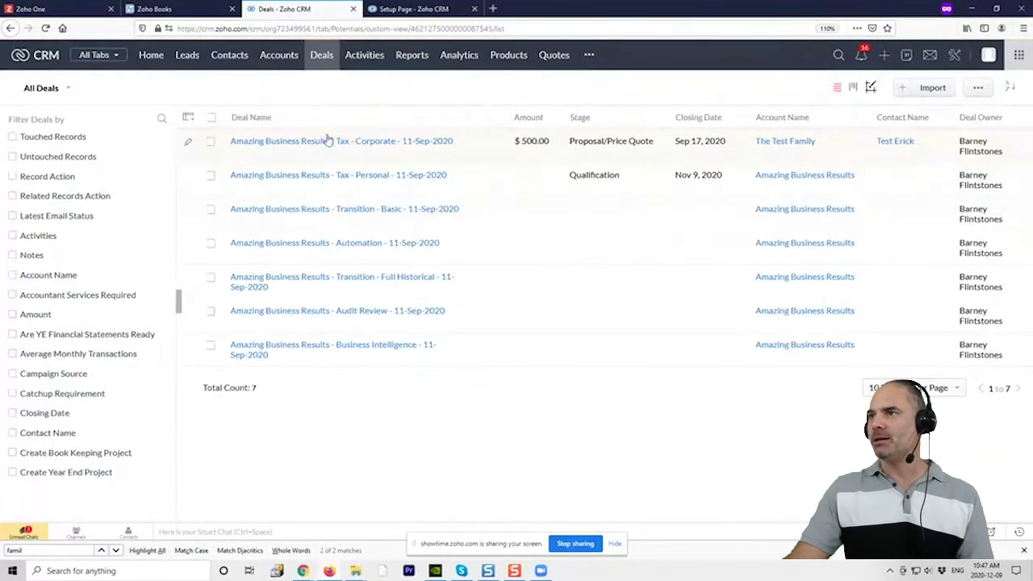
click(348, 143)
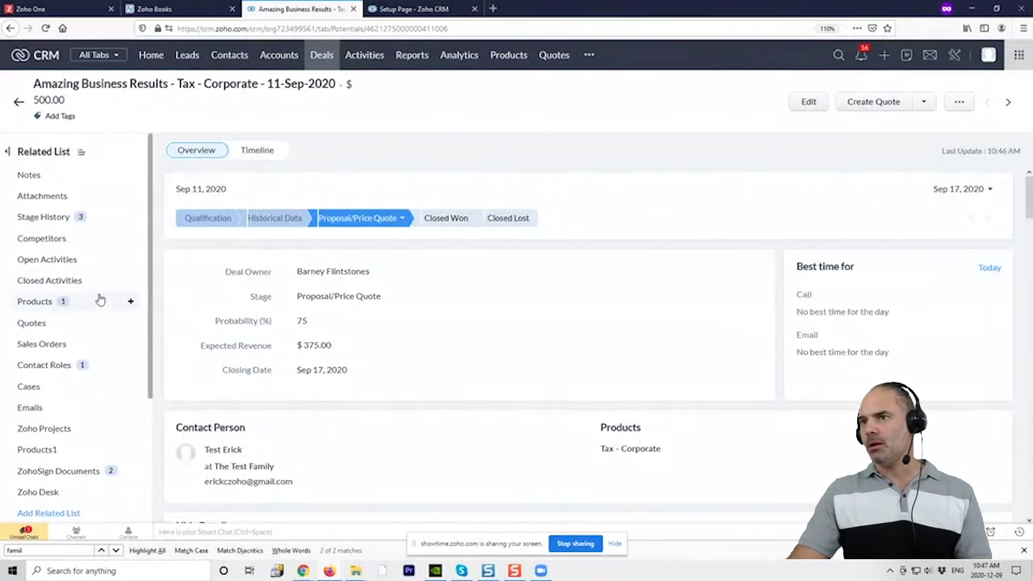
click(101, 368)
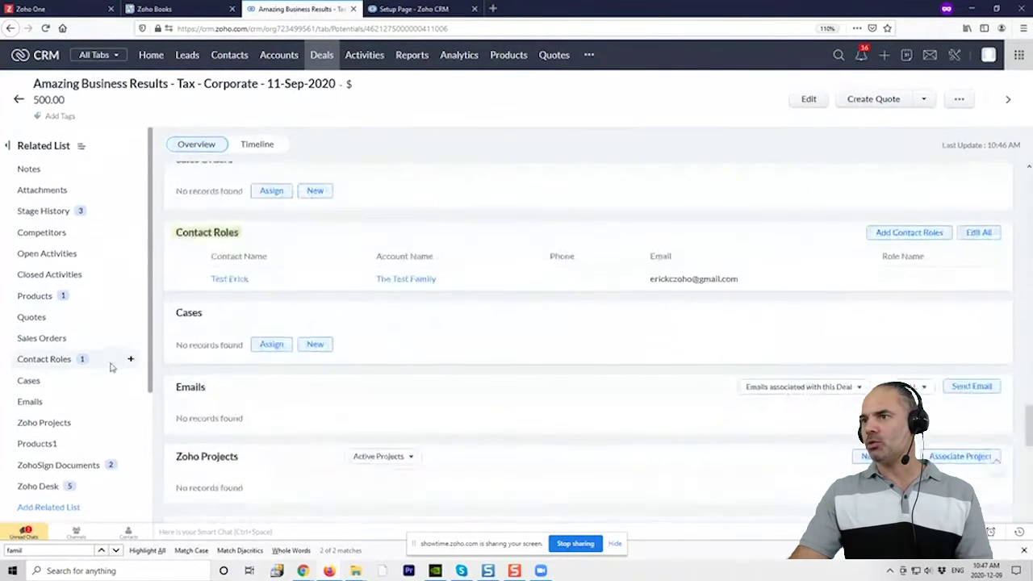
click(130, 345)
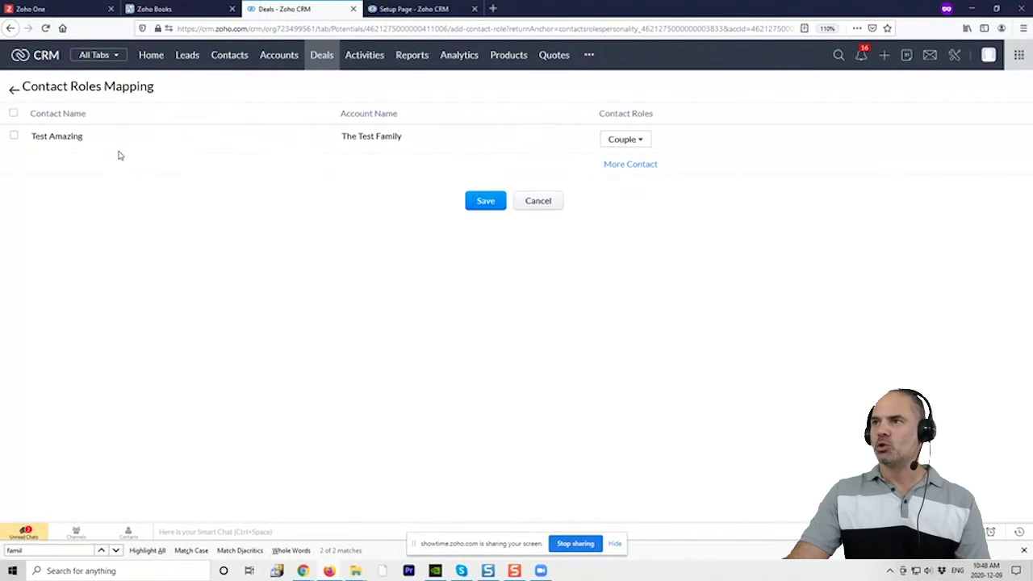
click(14, 92)
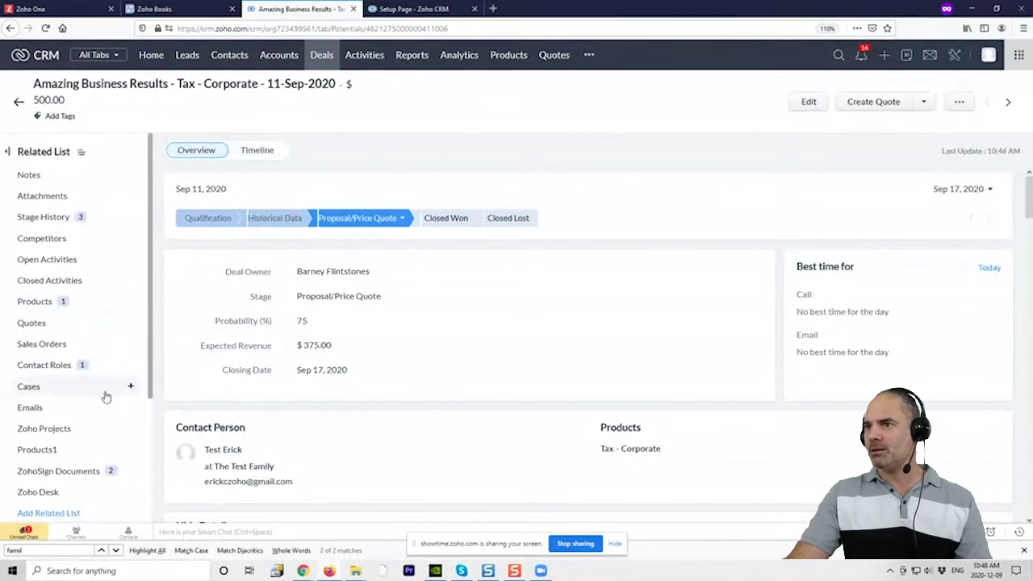
click(129, 367)
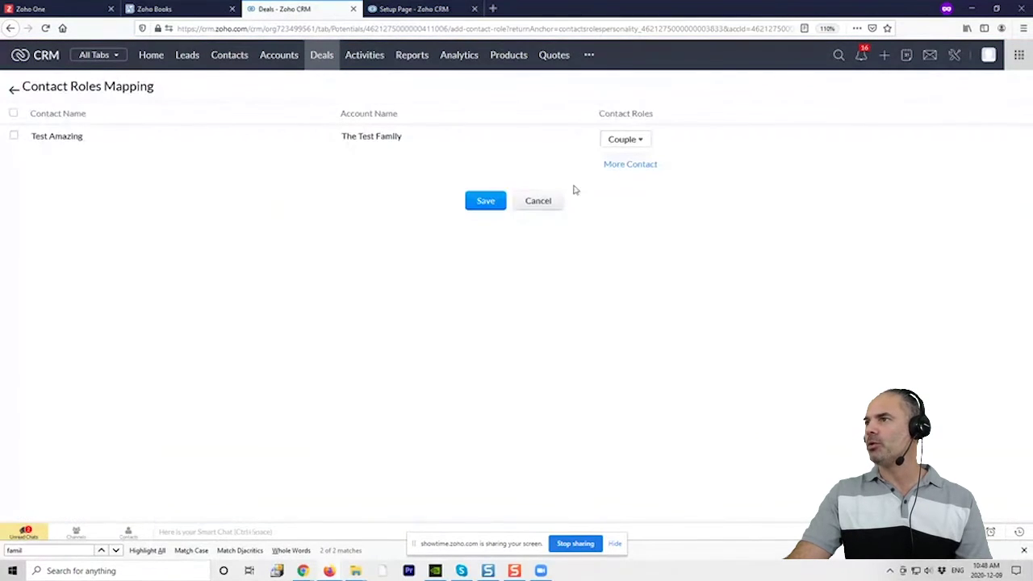
- Add another contact from All Contacts to the deal with the Vendor role
click(636, 165)
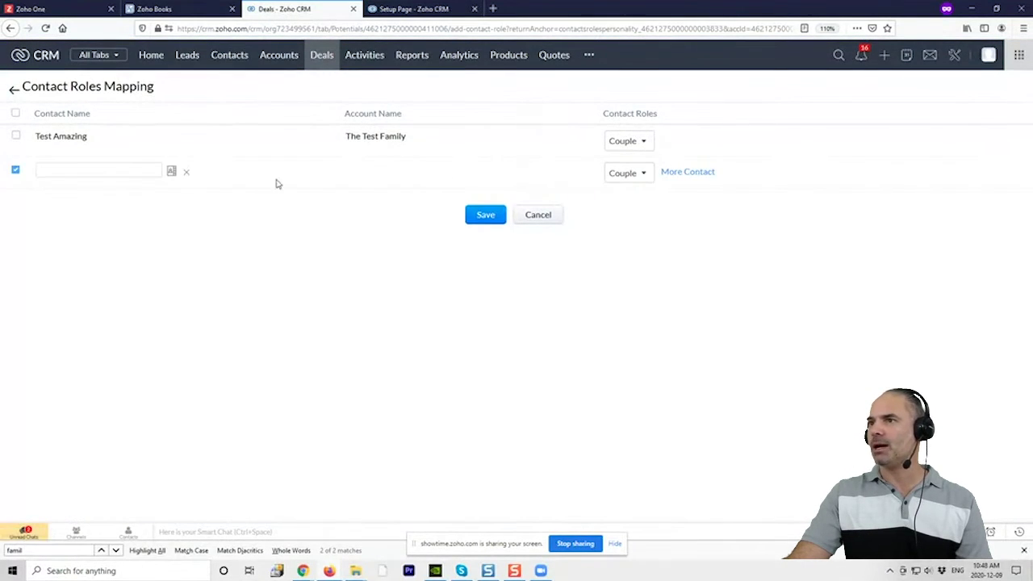
click(171, 171)
click(193, 91)
click(199, 123)
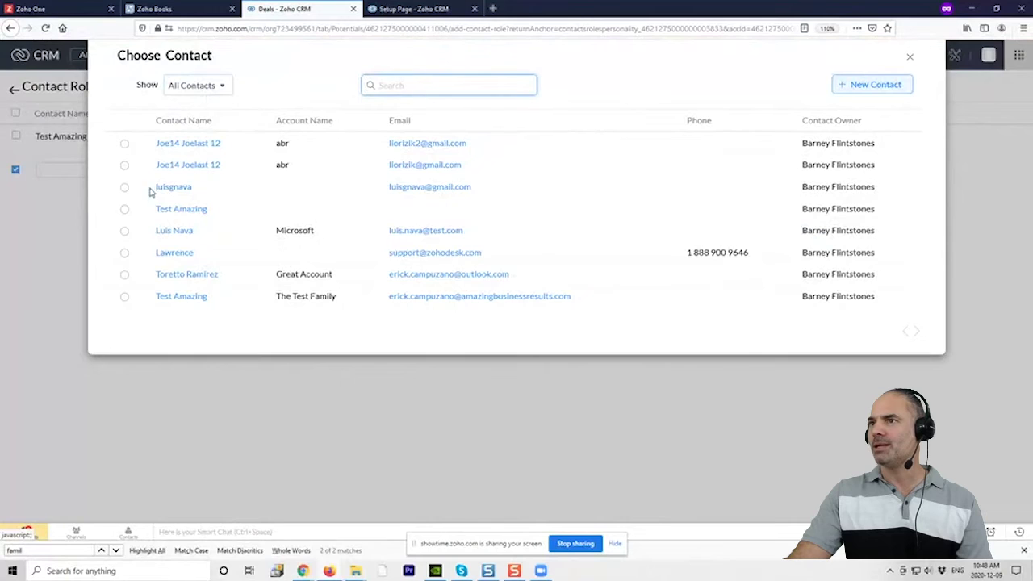
click(125, 166)
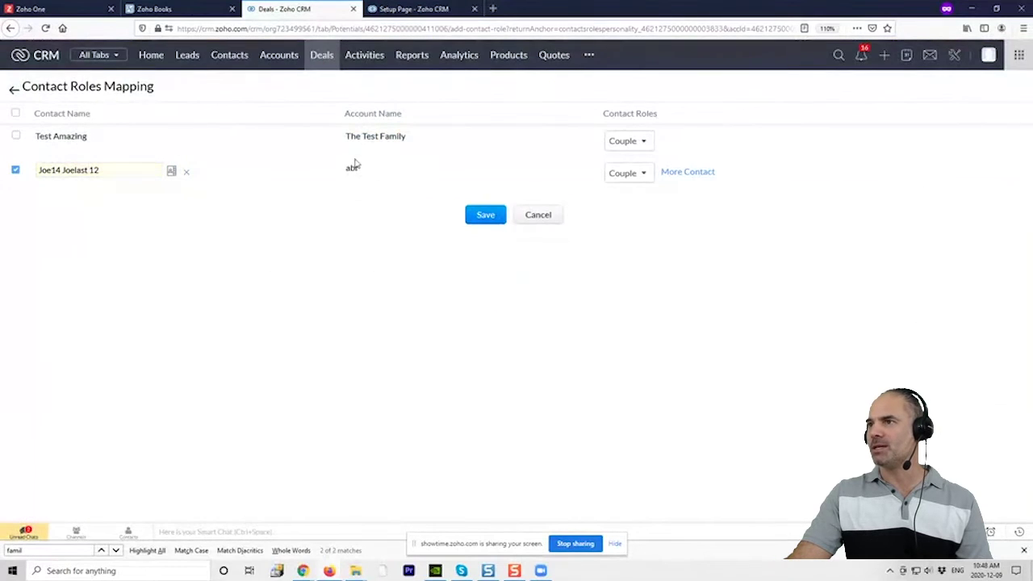
click(635, 173)
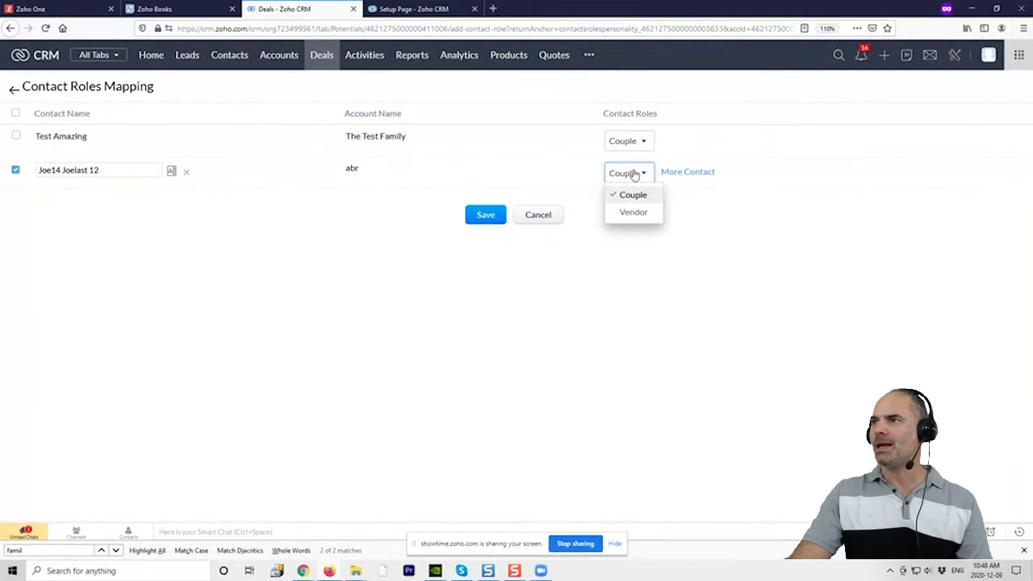
click(629, 213)
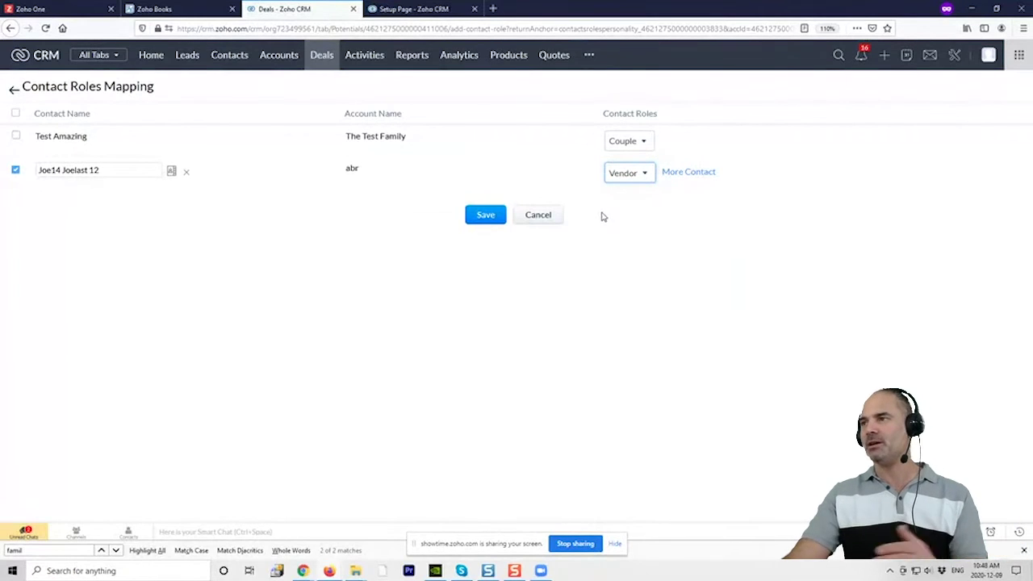
- Add the Microsoft contact from All Contacts as another row and save the contact roles
click(691, 173)
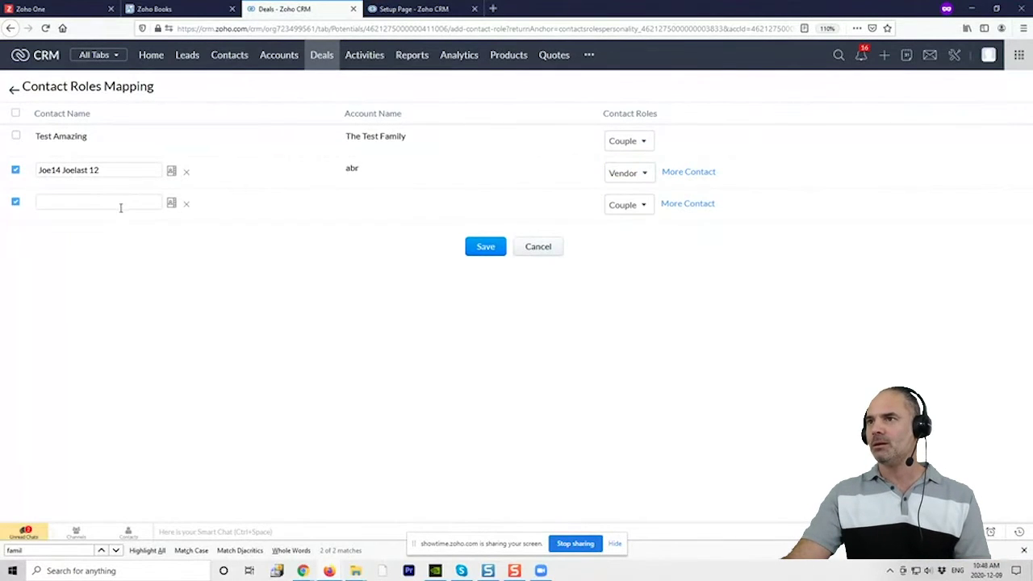
click(171, 203)
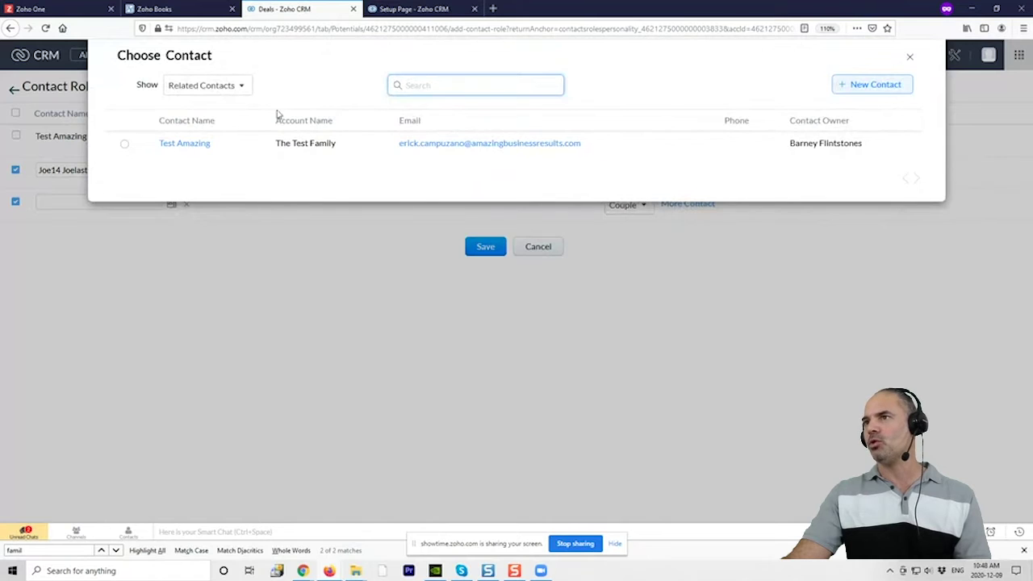
click(219, 89)
click(213, 123)
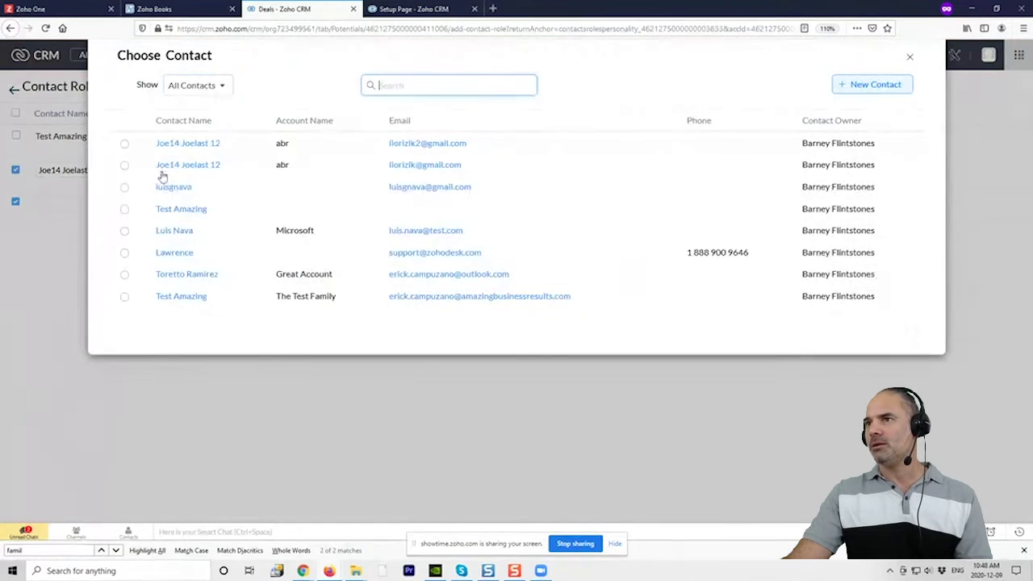
click(172, 232)
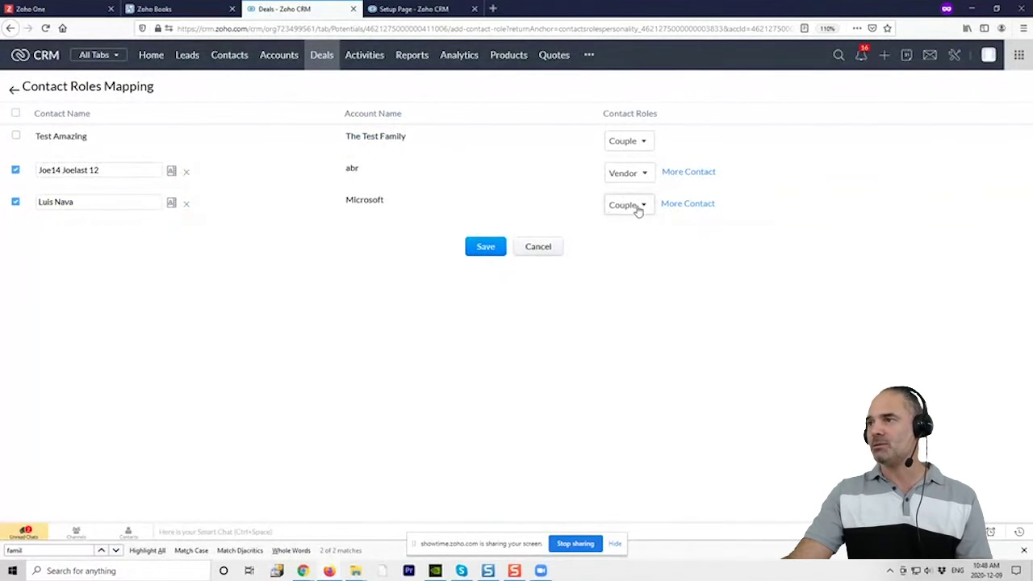
click(493, 253)
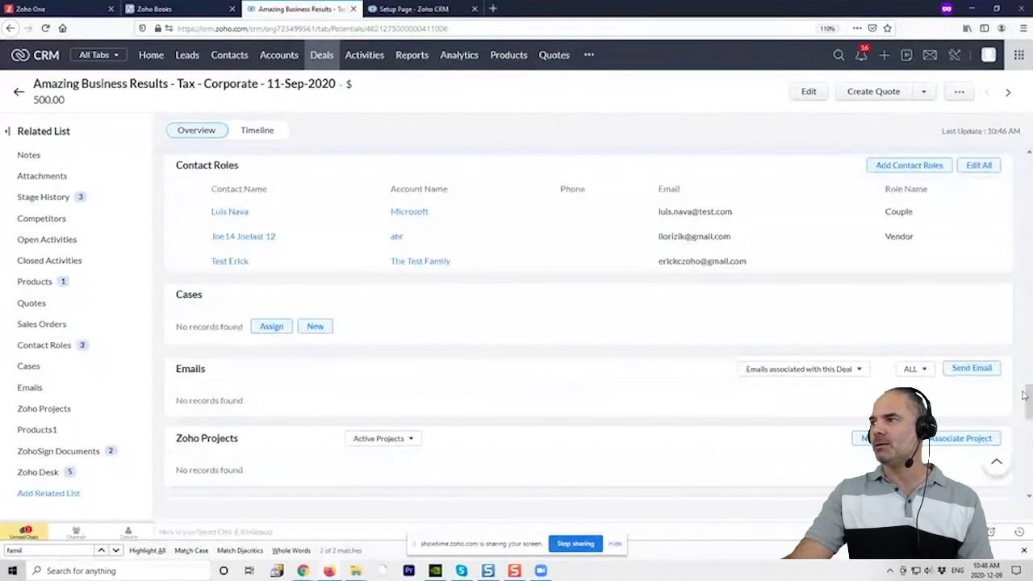
- Confirm the Contact Person section lists three contacts with roles, then switch to the Setup Page tab
scroll(589, 322, up, 10)
scroll(569, 392, up, 10)
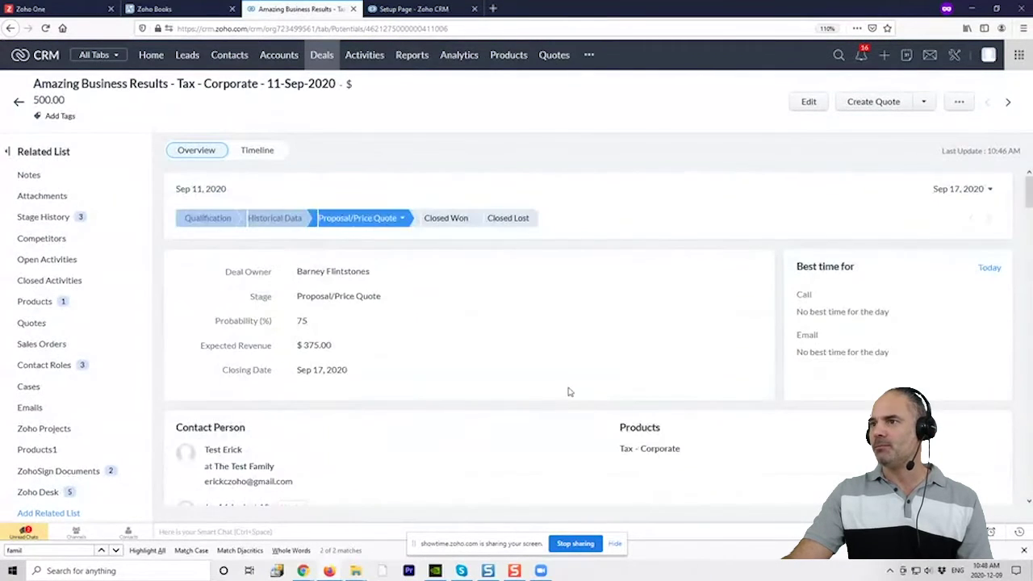
scroll(477, 360, down, 3)
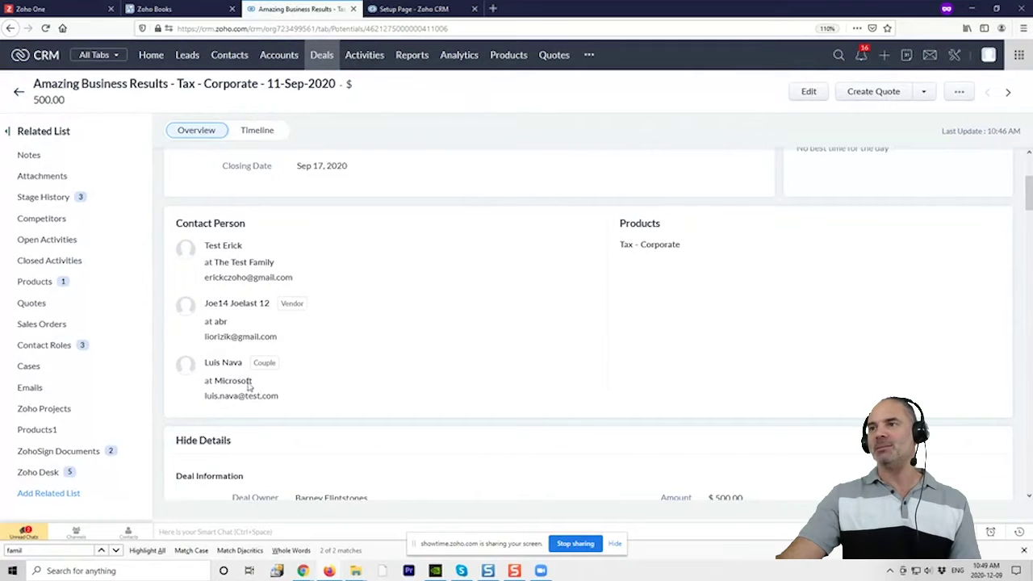
scroll(708, 479, down, 4)
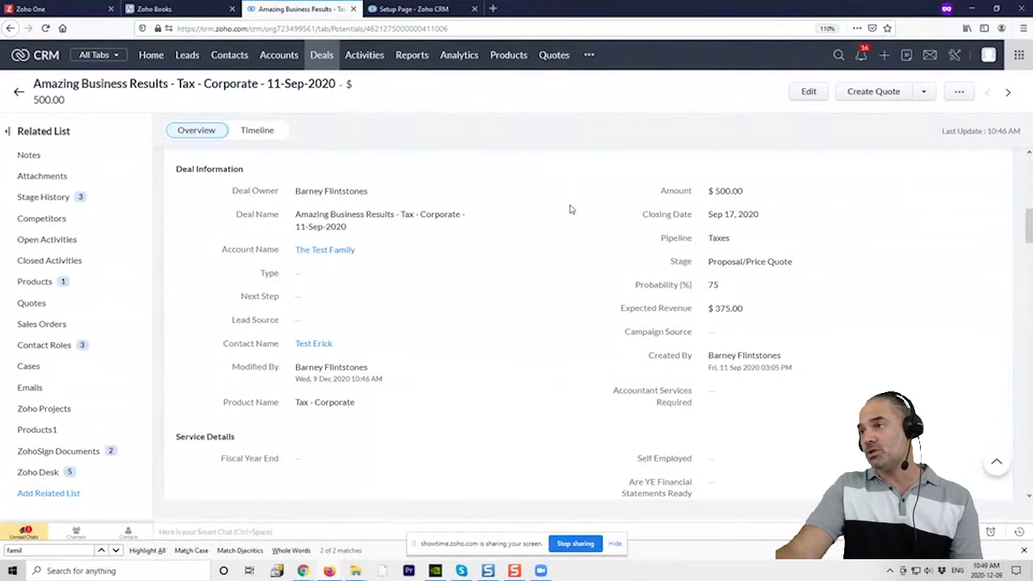
scroll(575, 196, up, 1)
scroll(575, 196, up, 4)
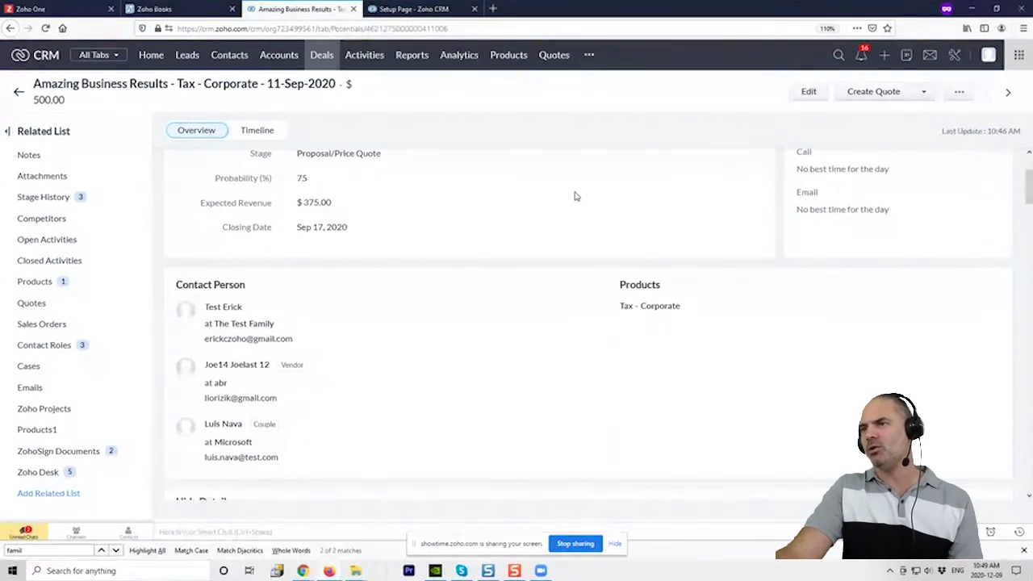
scroll(575, 196, down, 1)
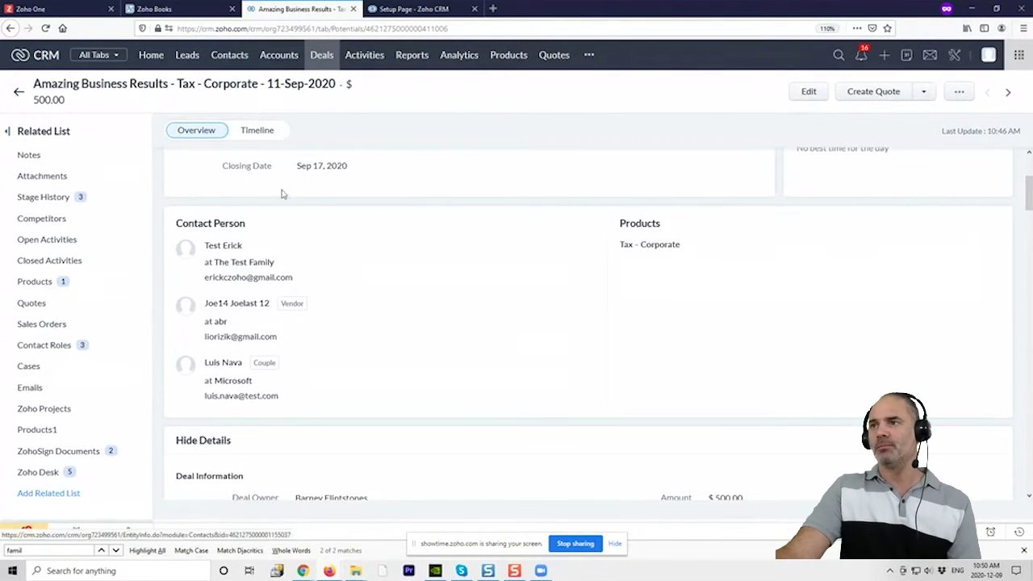
scroll(307, 232, down, 1)
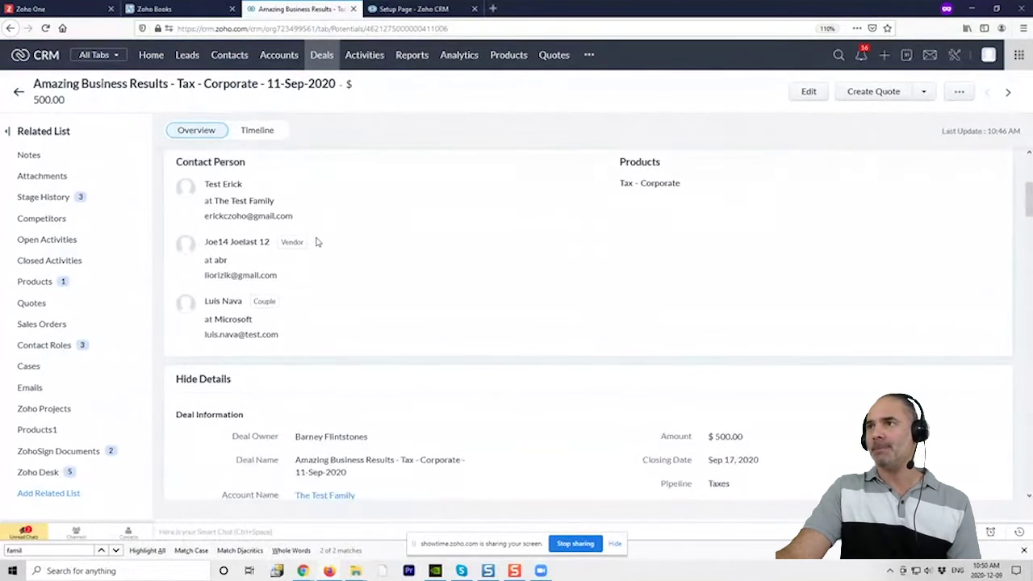
click(412, 9)
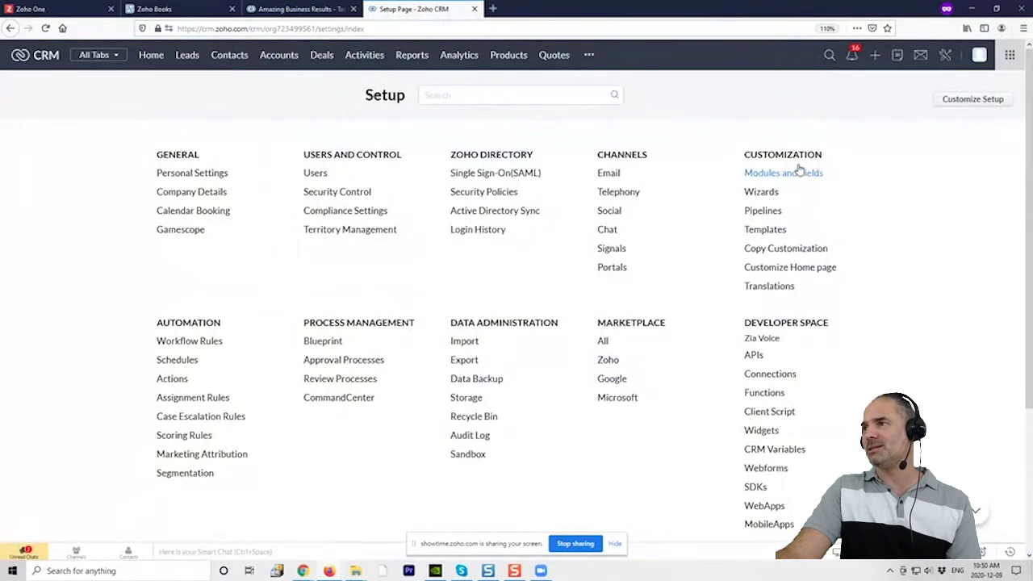
- Open the Deals module's Standard layout for editing from Modules and Fields
click(797, 174)
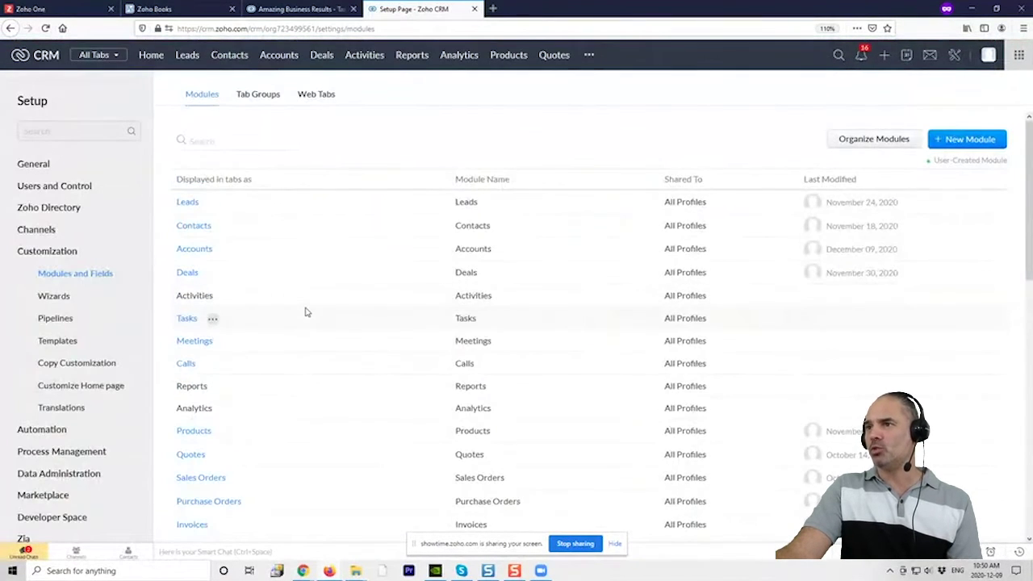
click(189, 272)
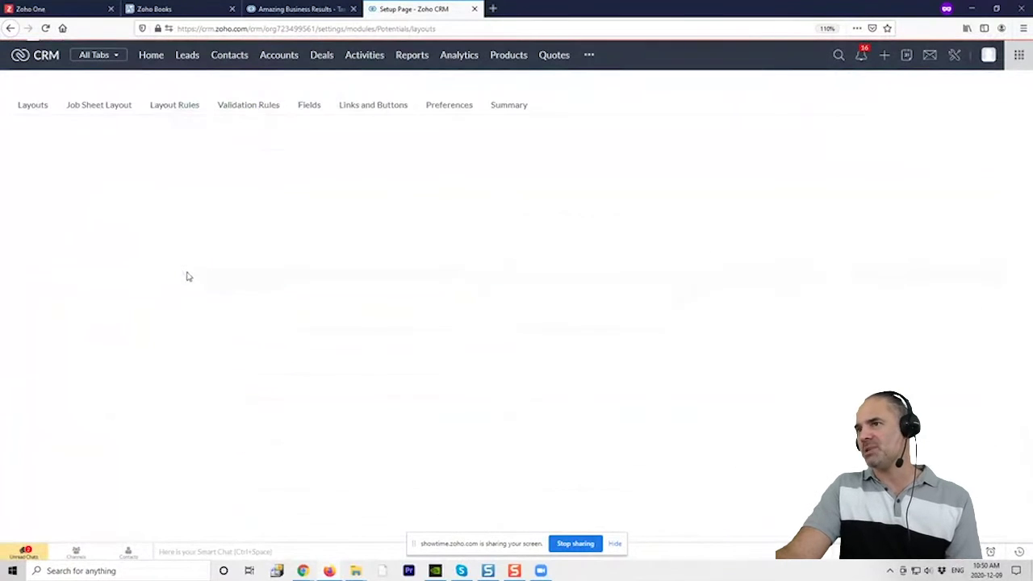
click(185, 268)
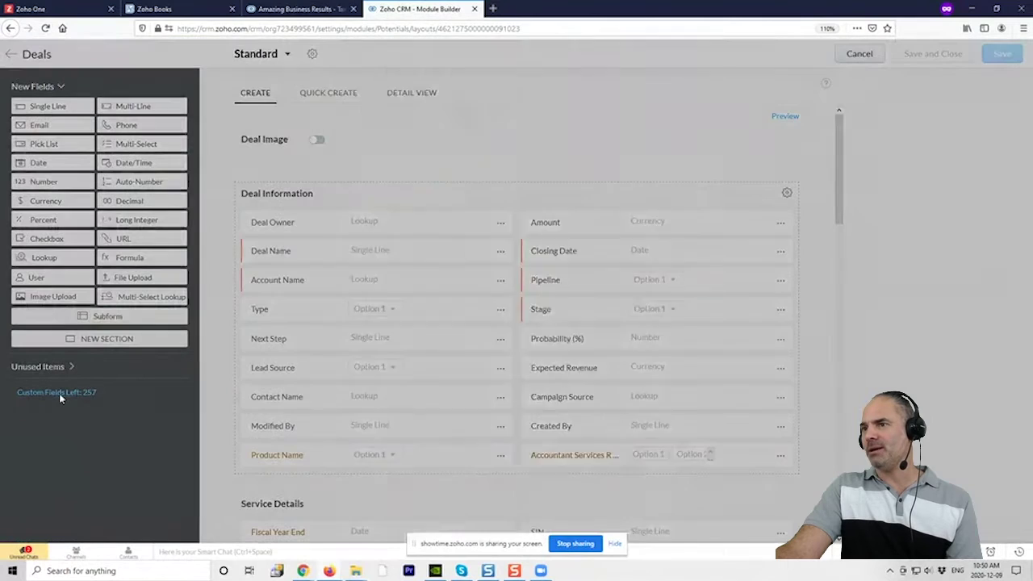
- Review the custom field limits, then place a new section above Deal Information
click(59, 393)
scroll(571, 258, down, 1)
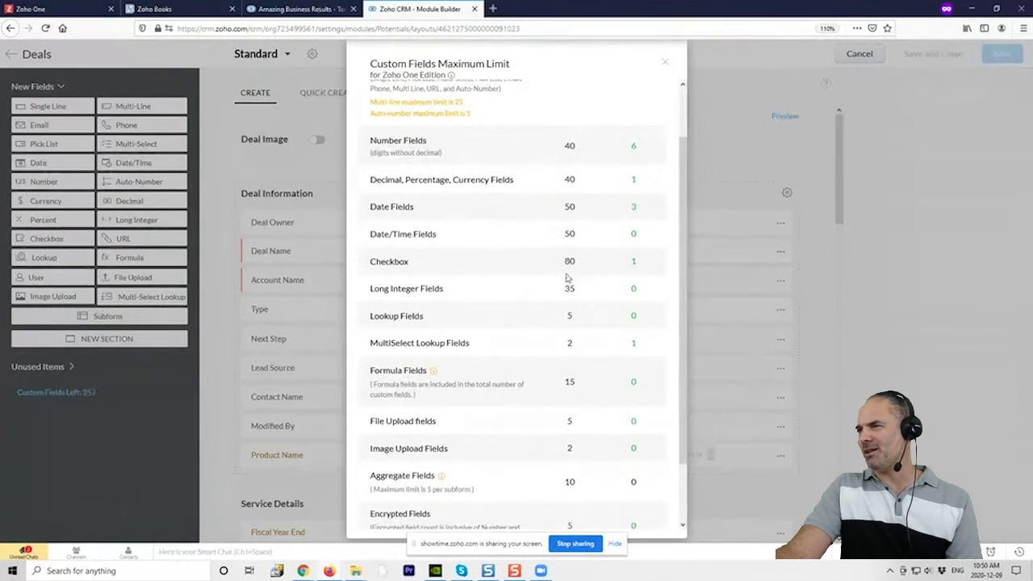
drag(362, 321, 567, 316)
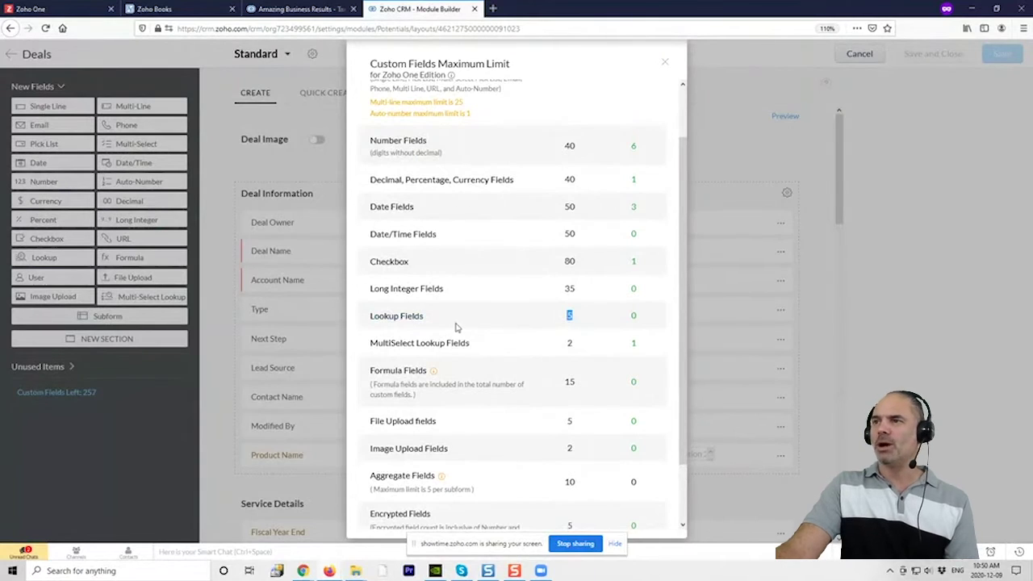
click(663, 65)
drag(161, 338, 413, 295)
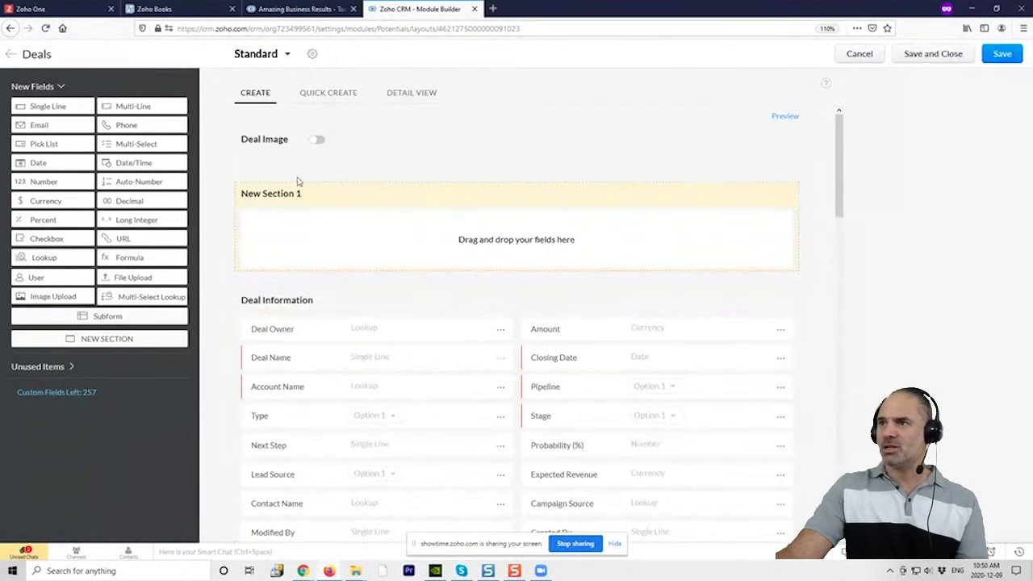
- Rename the new section to Couples and add a lookup field to it
triple_click(263, 192)
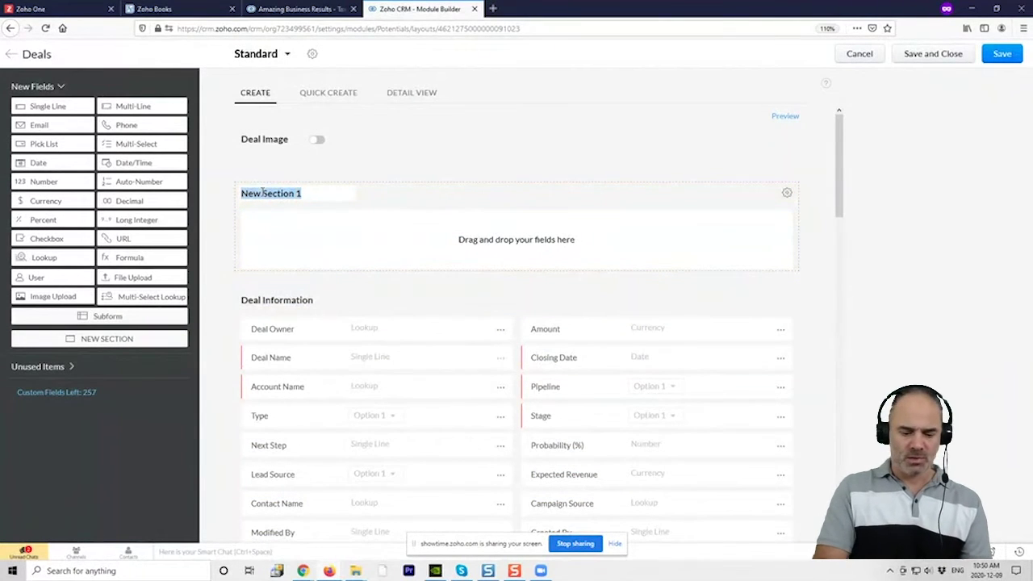
text(Couples)
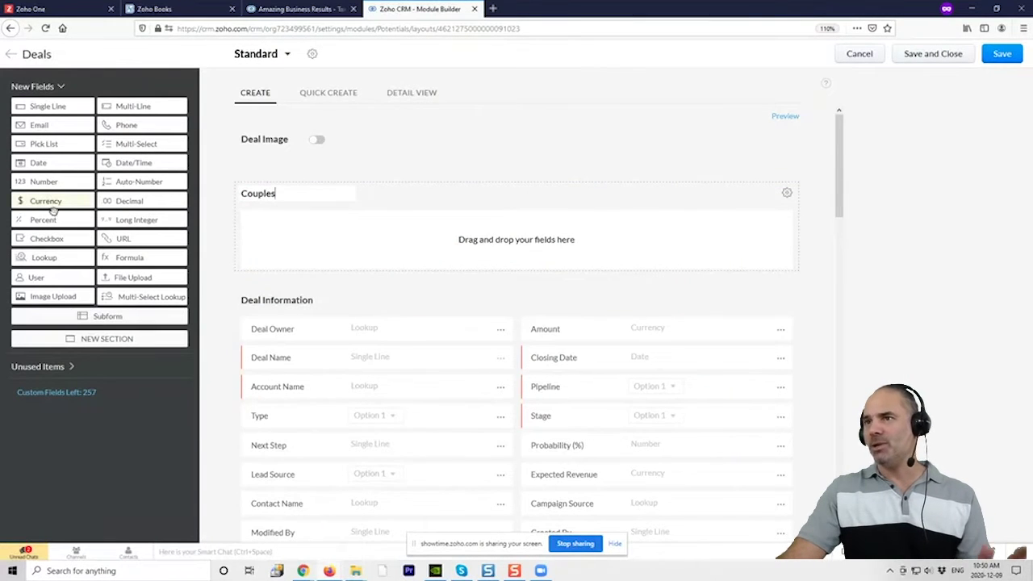
drag(55, 259, 413, 228)
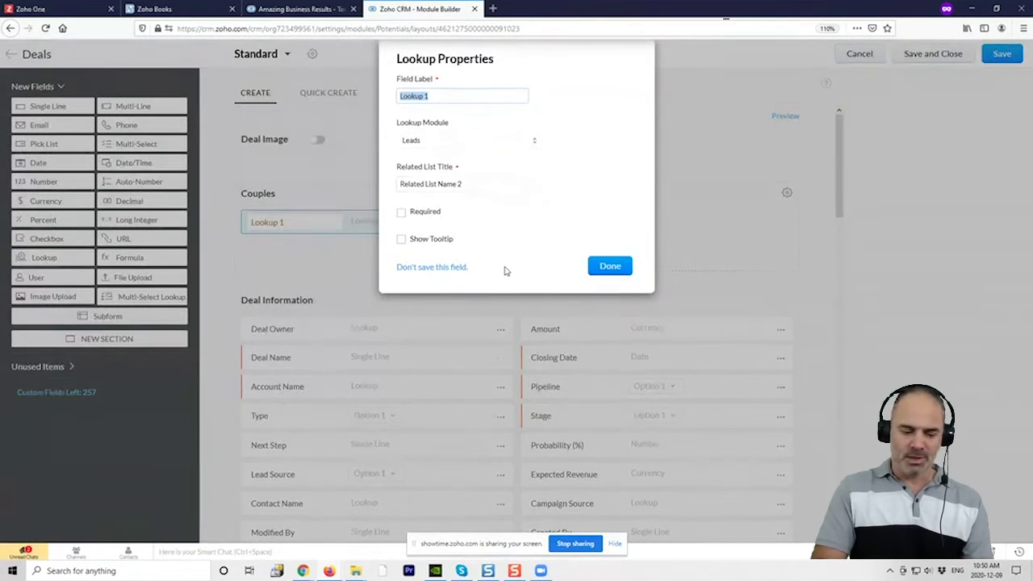
- Set the lookup as Couple 1 to Contacts with related list Deals, then reload the deal
text(Co)
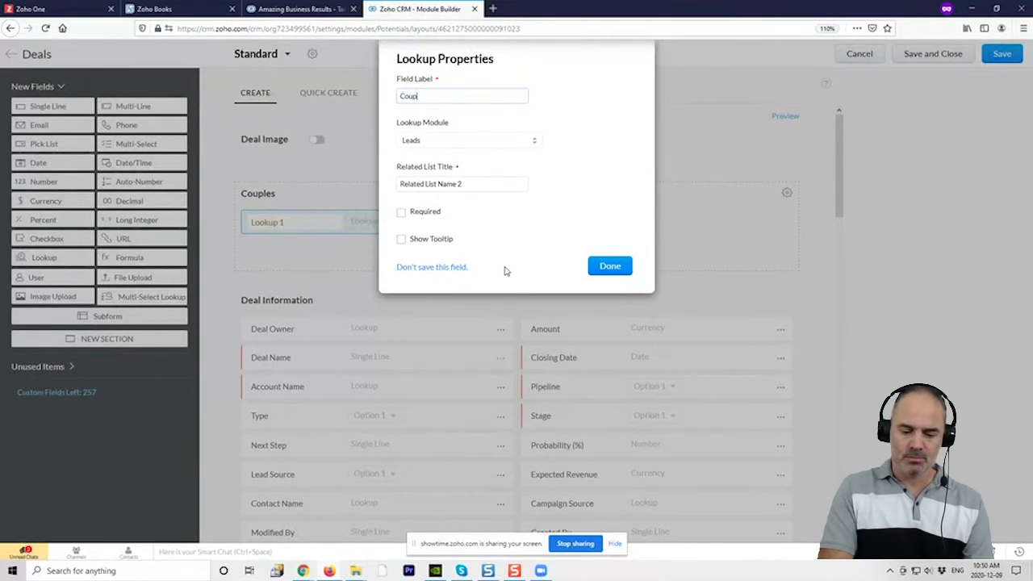
click(445, 142)
click(433, 171)
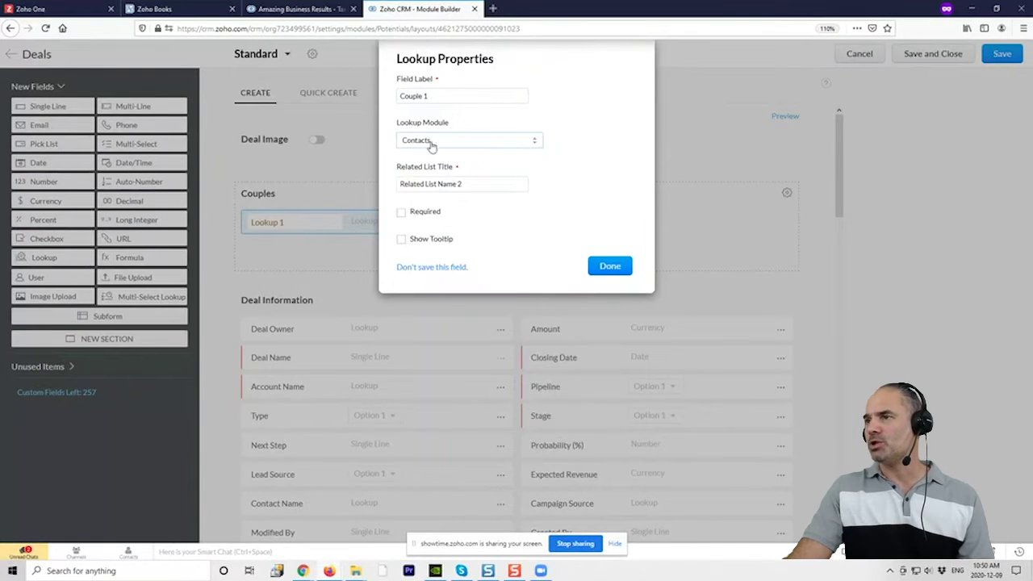
triple_click(484, 183)
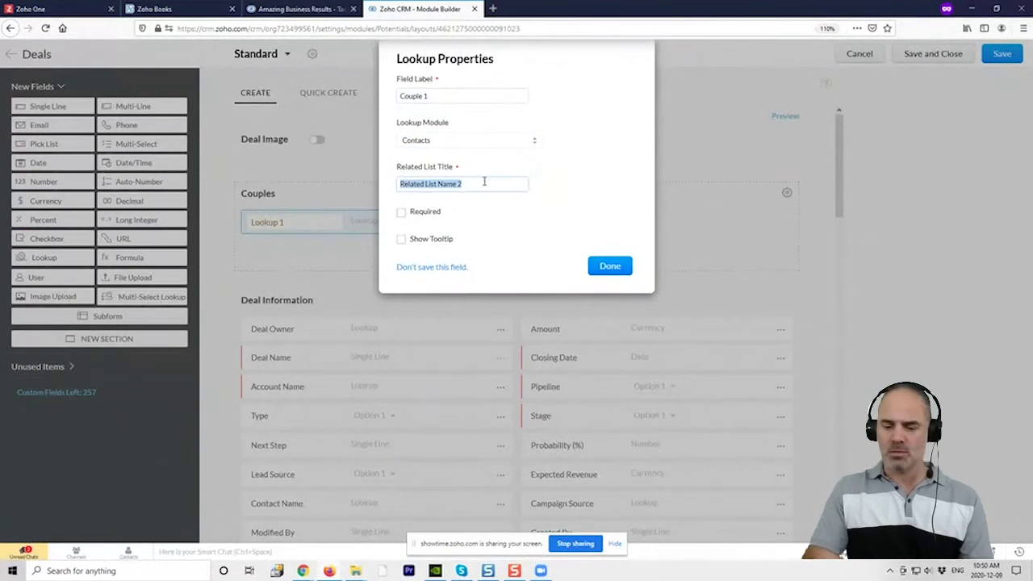
text(Deals)
click(615, 267)
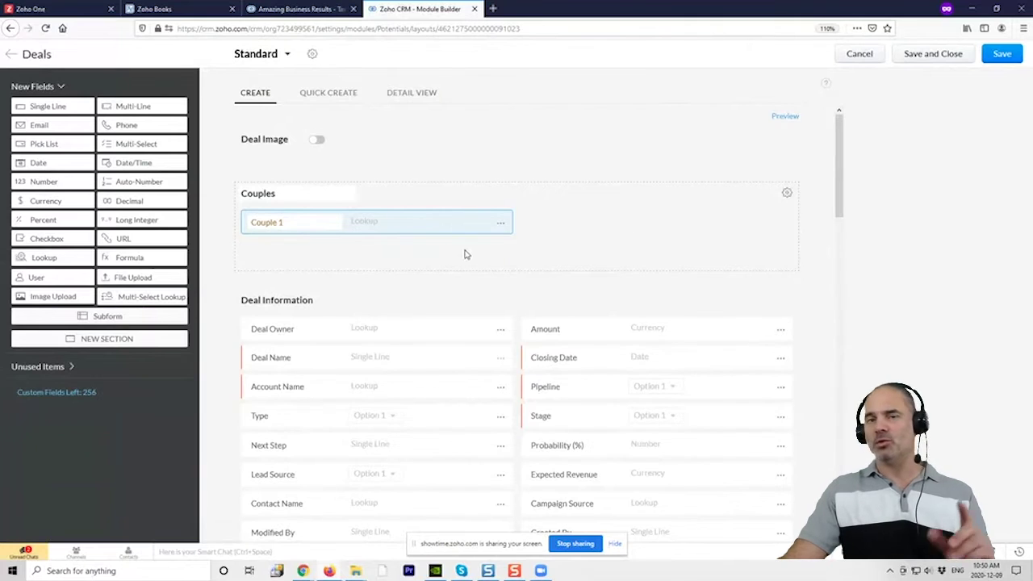
click(298, 9)
click(45, 28)
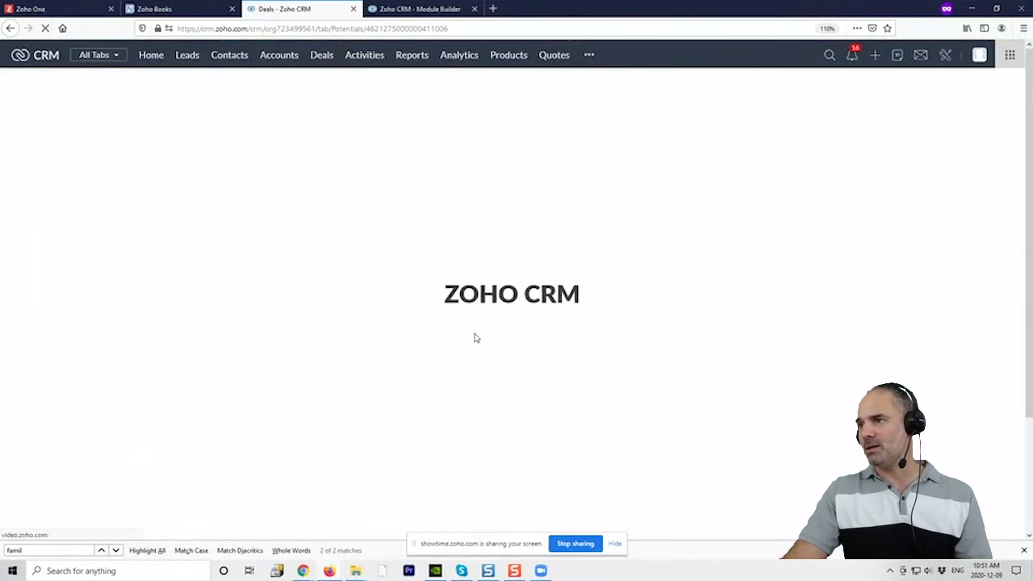
scroll(390, 371, down, 1)
scroll(390, 371, down, 2)
click(314, 374)
scroll(327, 369, down, 1)
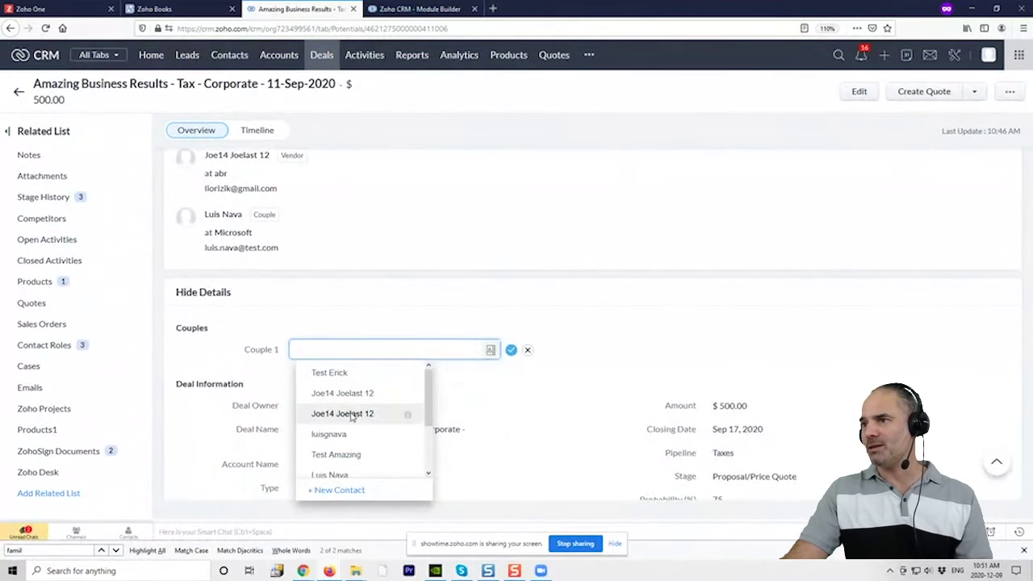
click(351, 414)
click(478, 411)
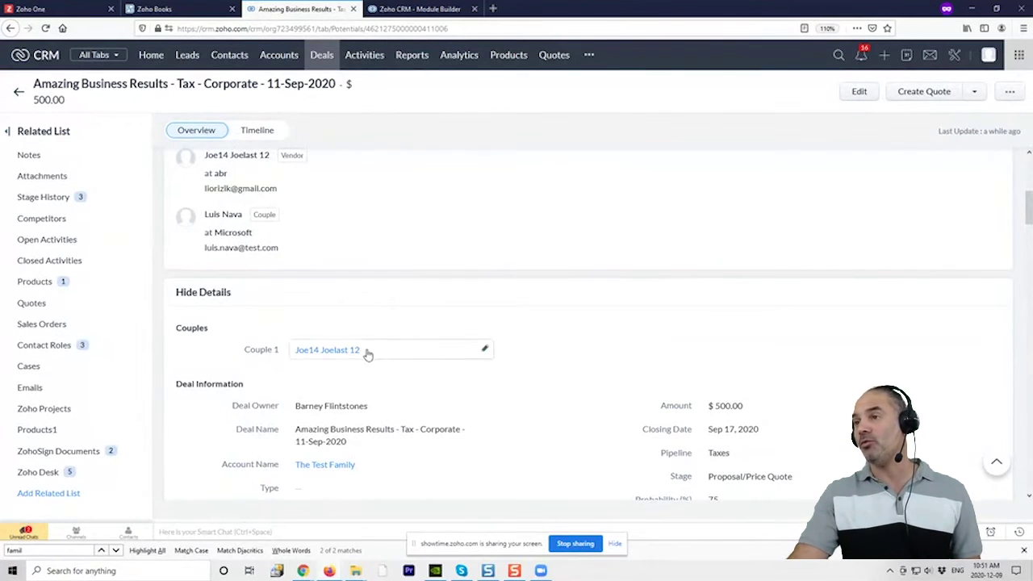
mouse_move(321, 349)
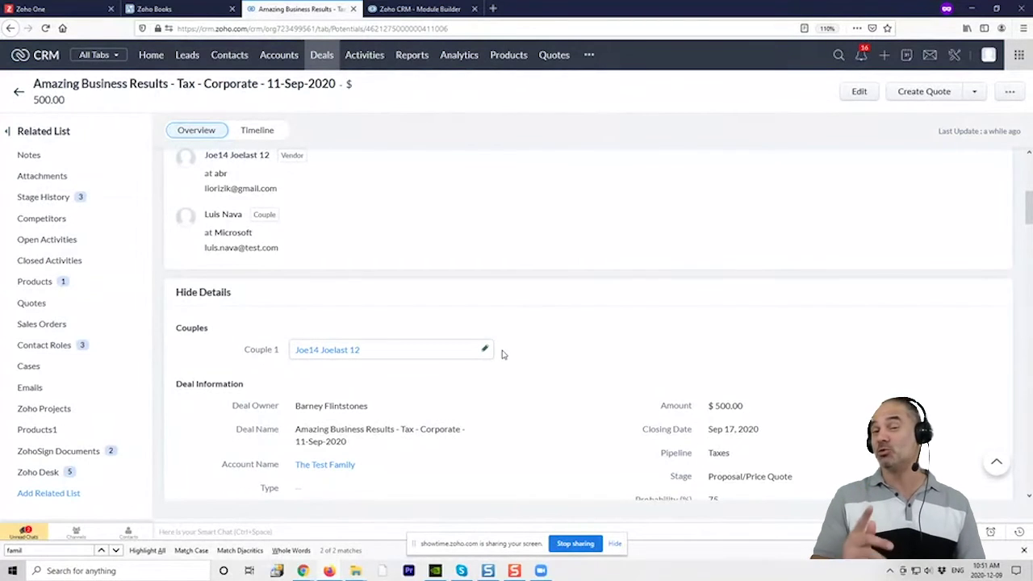
scroll(404, 388, up, 2)
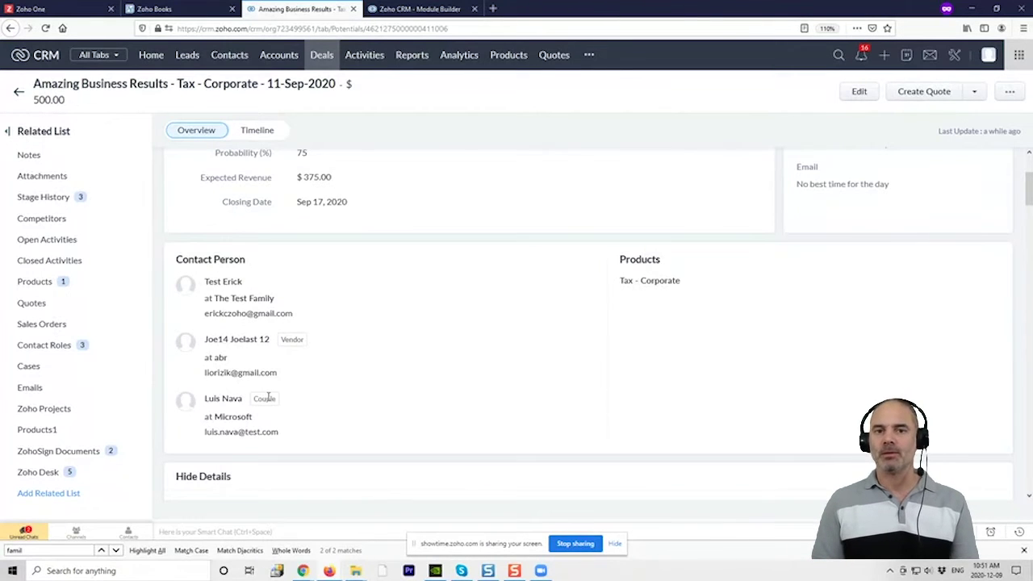
- Highlight the contact's Couple role tag, scroll down the deal, then go to the Leads list
double_click(270, 397)
click(289, 402)
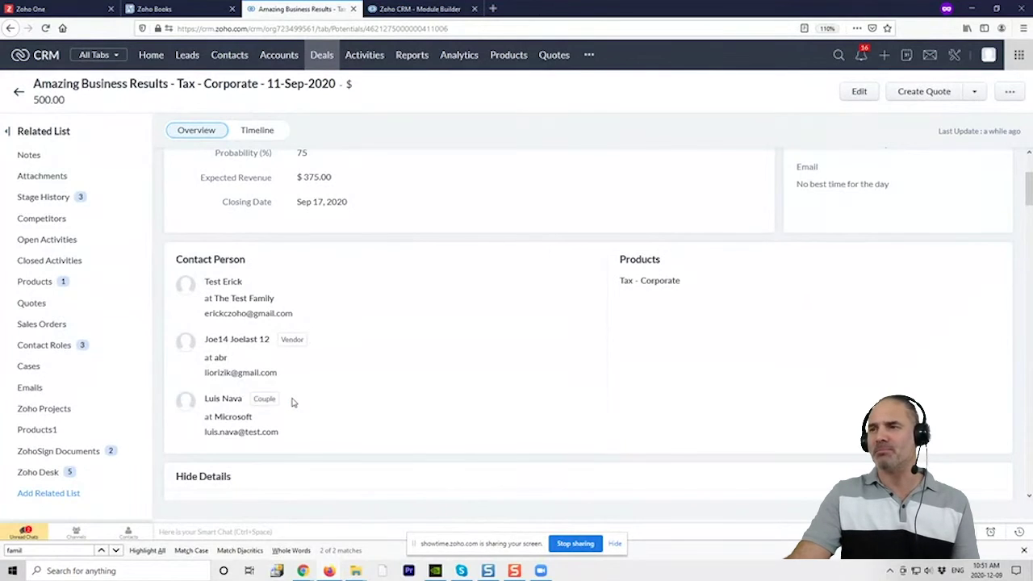
triple_click(270, 399)
click(307, 403)
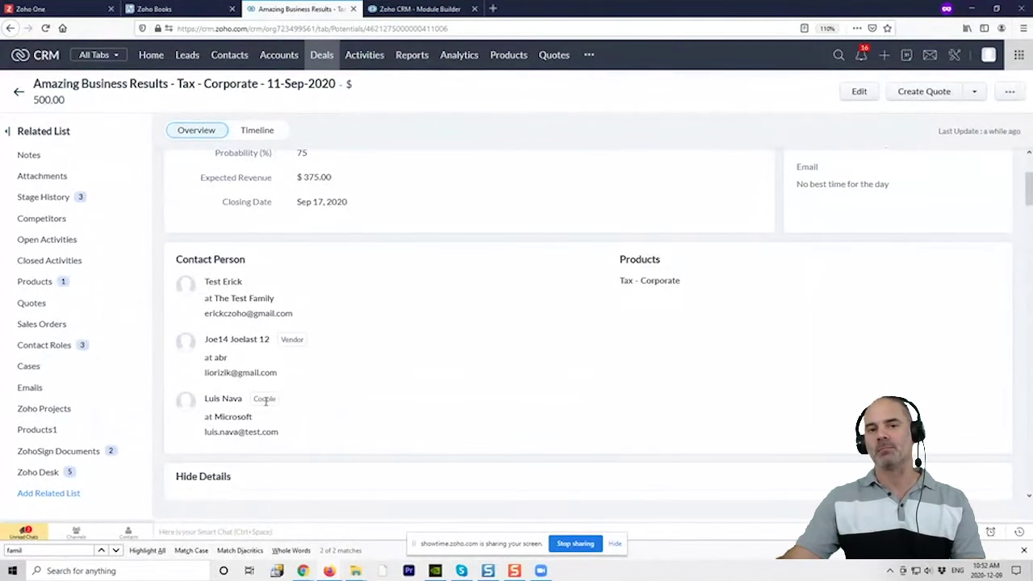
scroll(279, 396, down, 1)
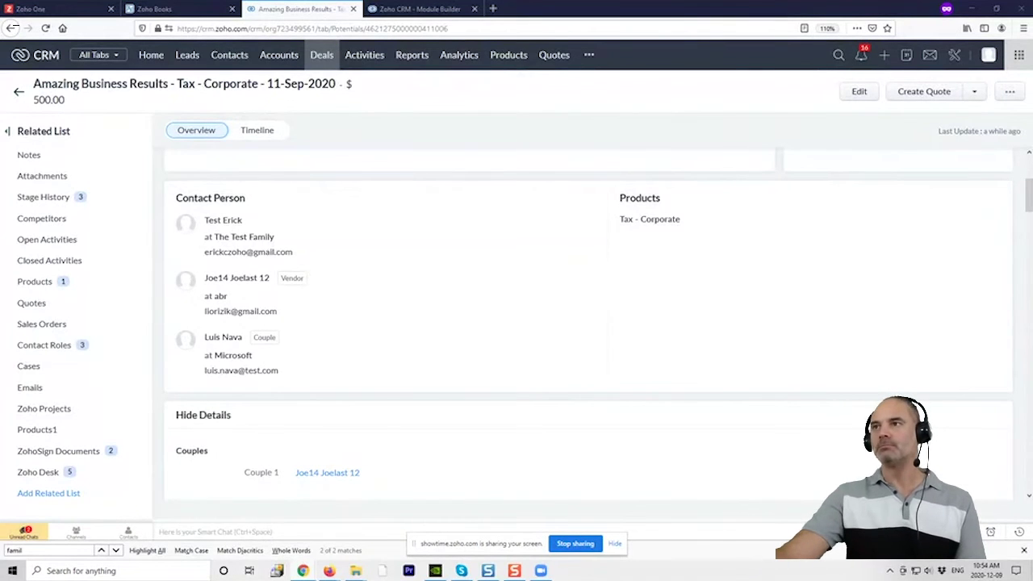
click(185, 63)
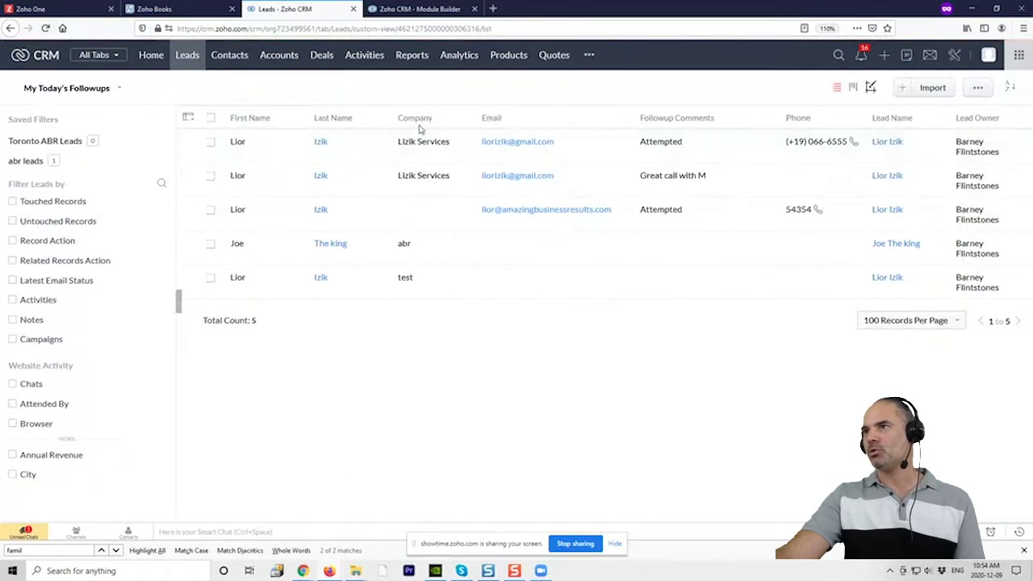
- Open the Lizik Services lead and delete its Company value, leaving the field blank
click(319, 144)
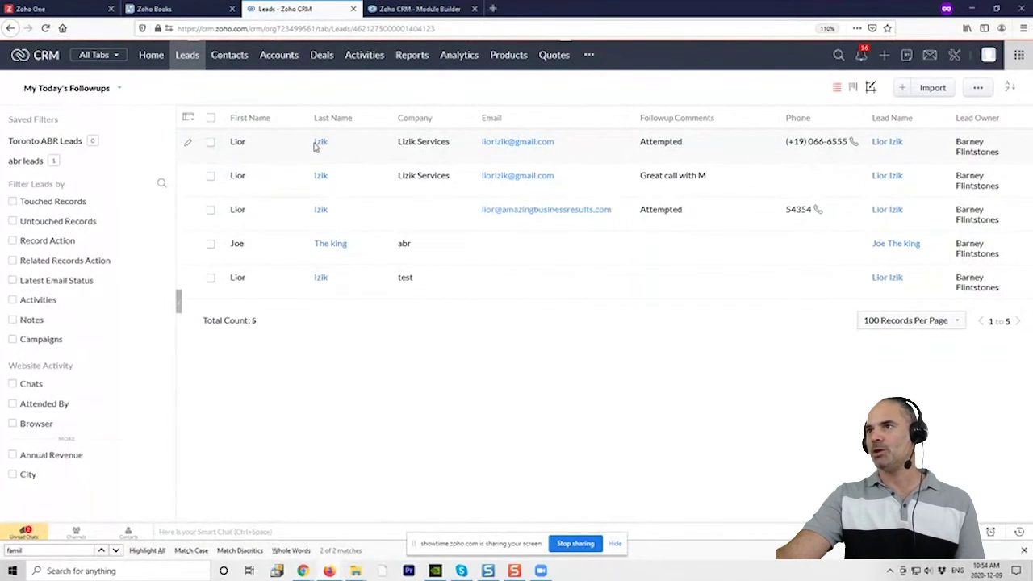
scroll(669, 338, down, 3)
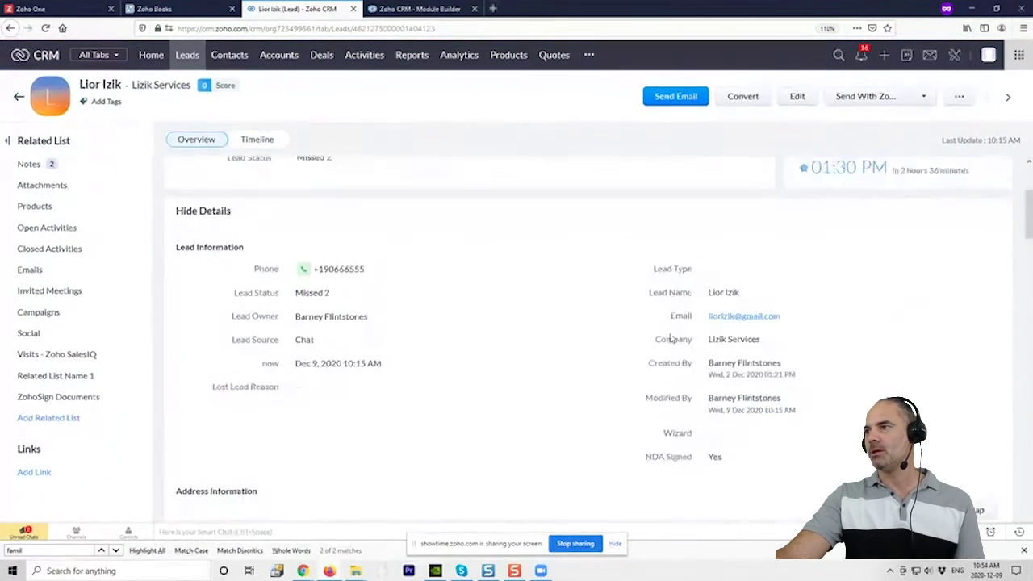
double_click(674, 318)
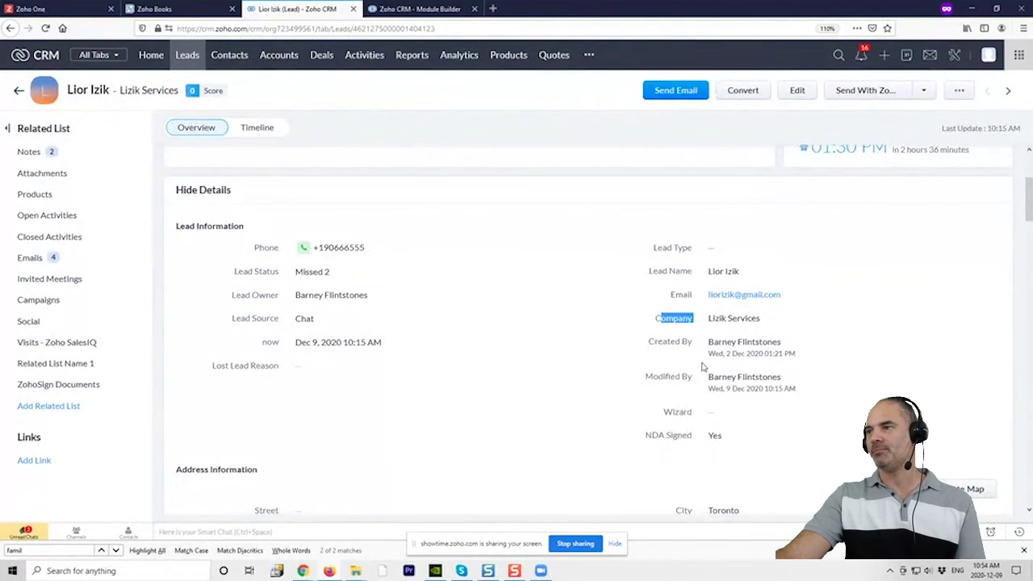
mouse_move(783, 328)
click(900, 319)
key(ctrl+a)
key(BackSpace)
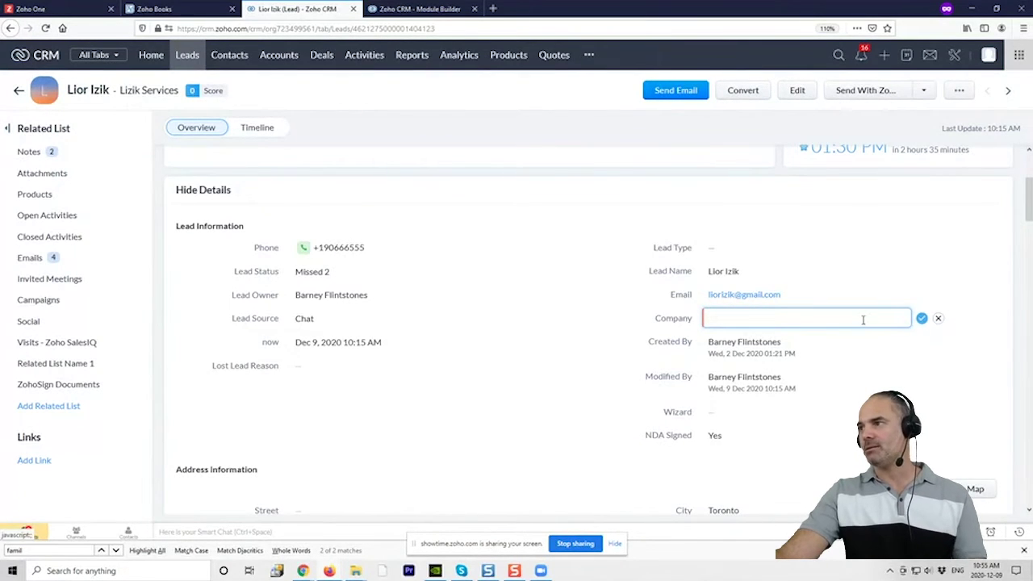
click(953, 55)
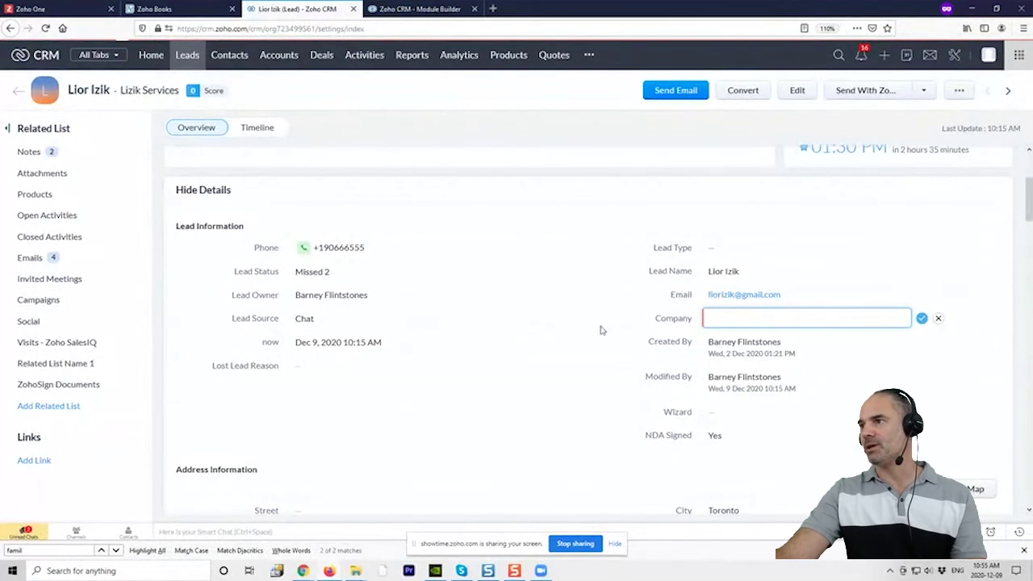
- In the Leads Standard layout, untick Mark as required for Company and save the layout
click(747, 176)
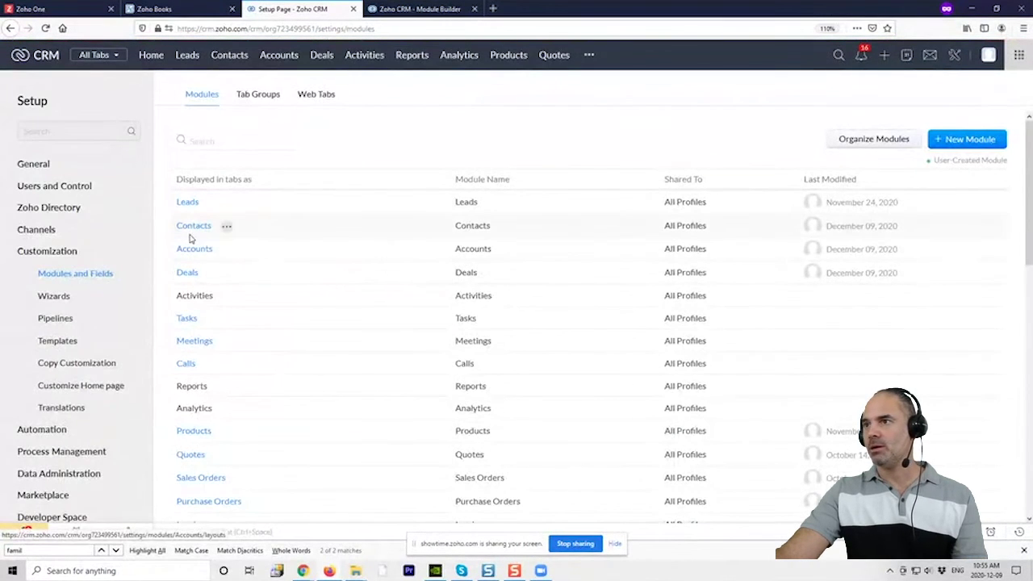
click(189, 203)
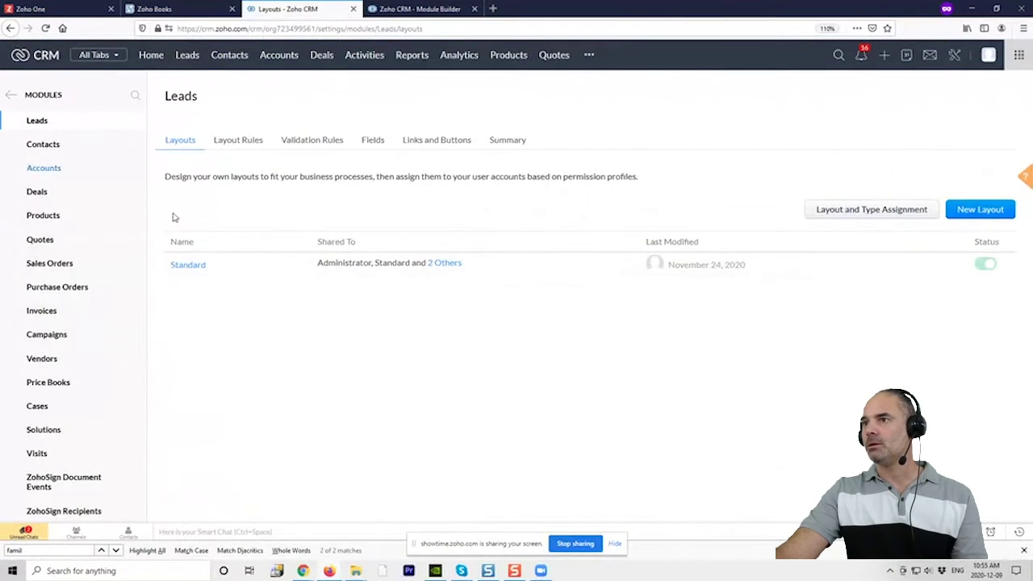
click(190, 266)
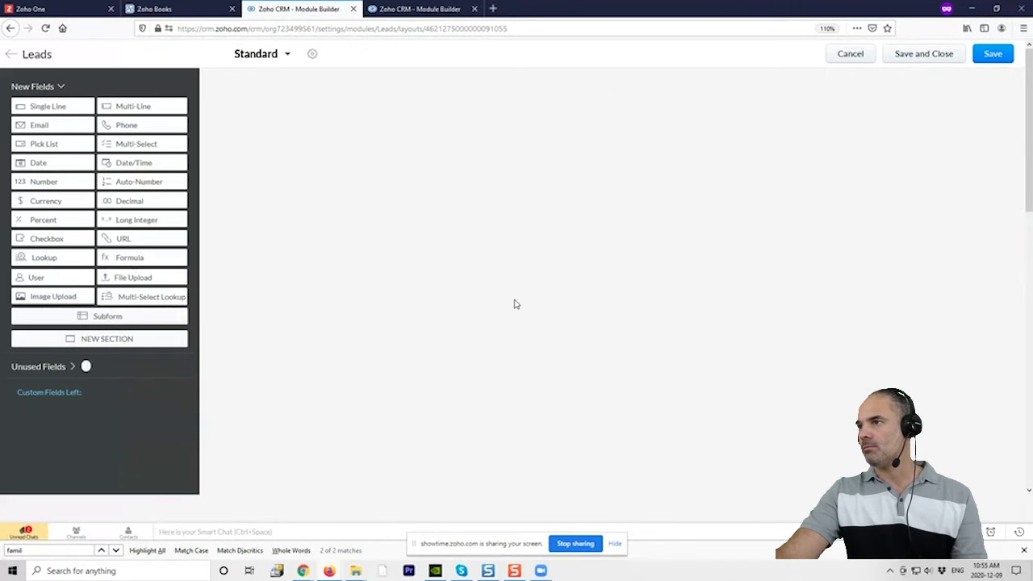
click(780, 343)
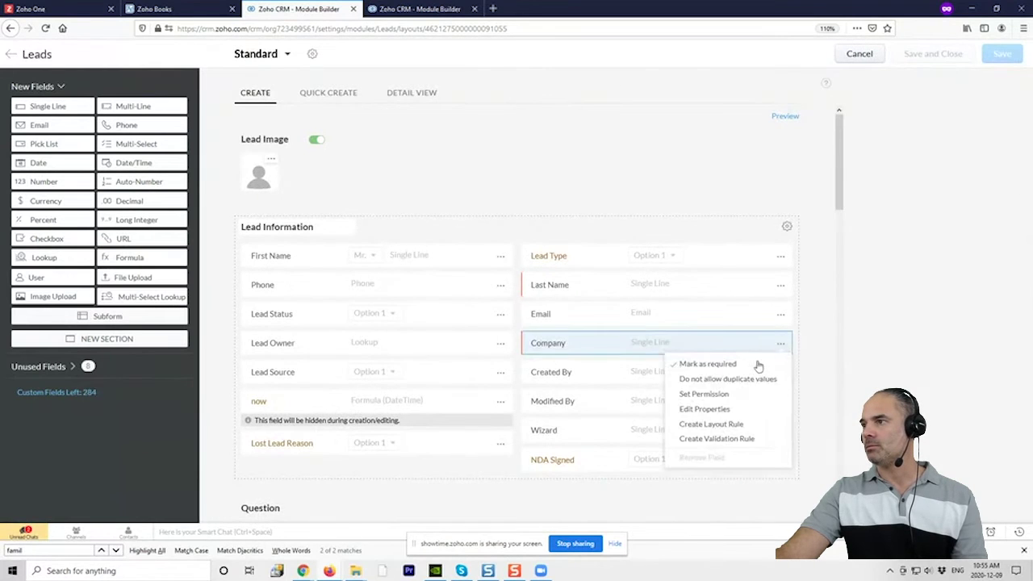
click(1001, 53)
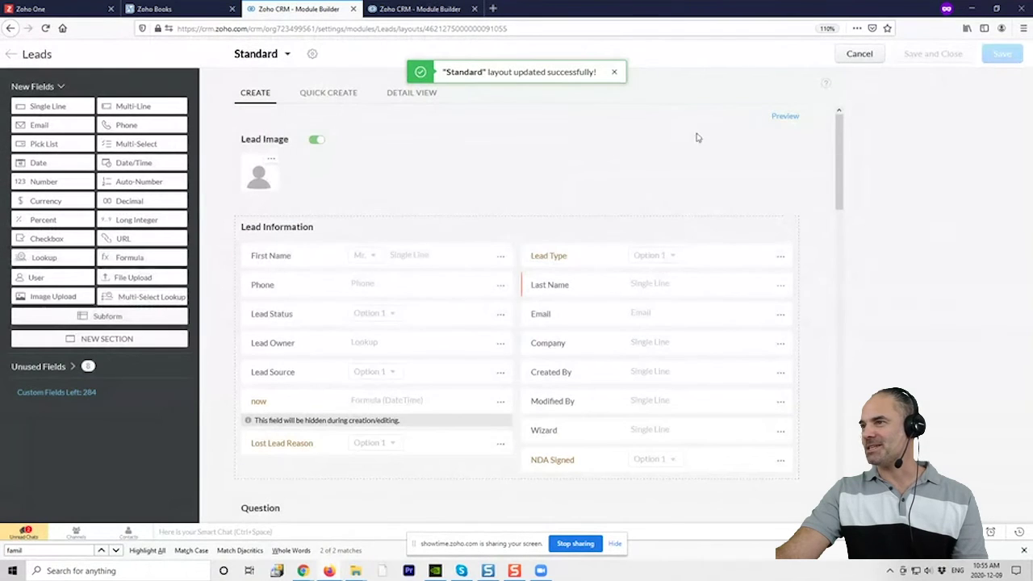
click(858, 55)
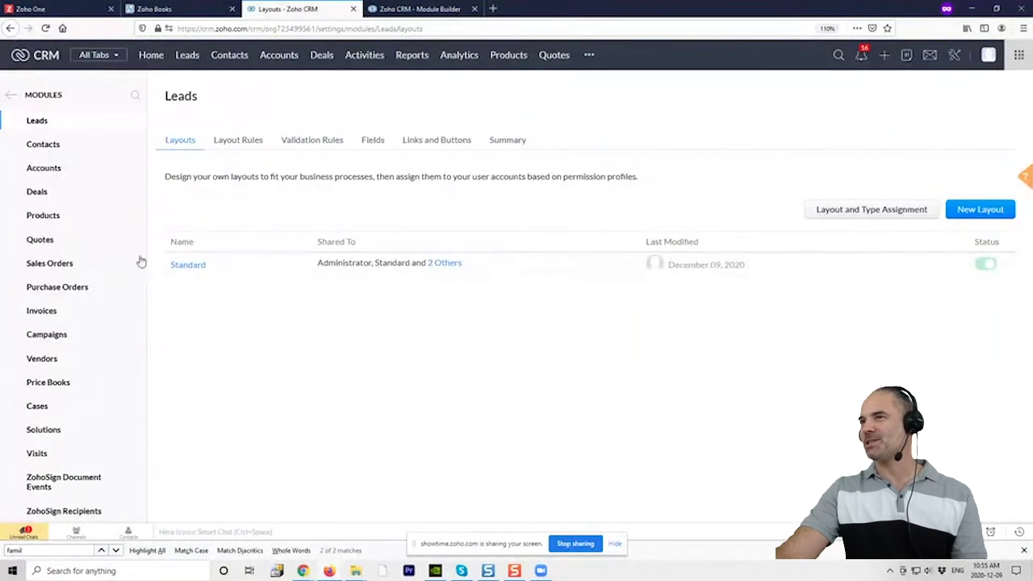
- Go back to the Leads list and start a new lead
click(11, 96)
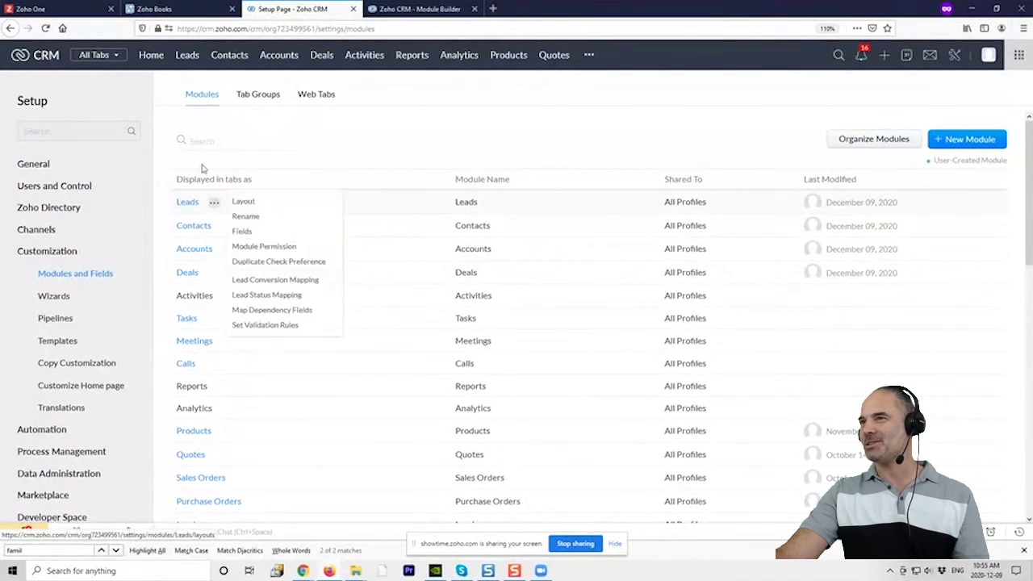
click(194, 55)
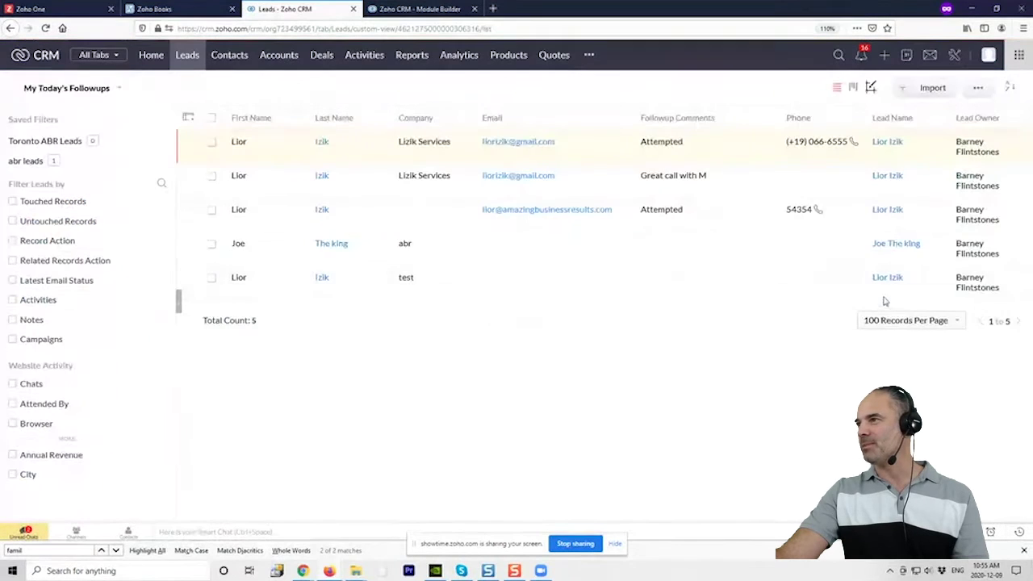
click(917, 88)
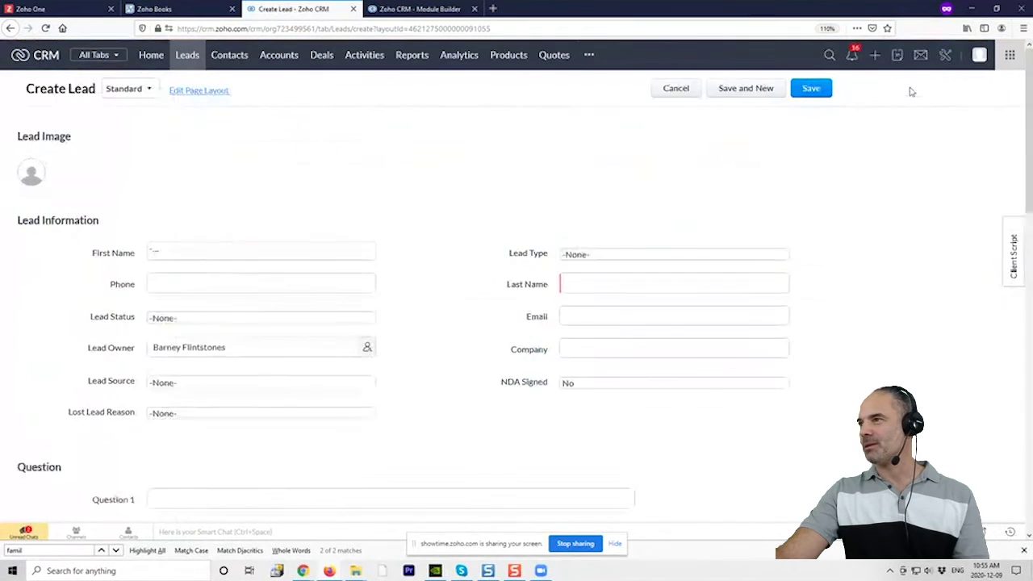
- Fill in the test lead's first and last name, leave Company empty, and save
click(230, 283)
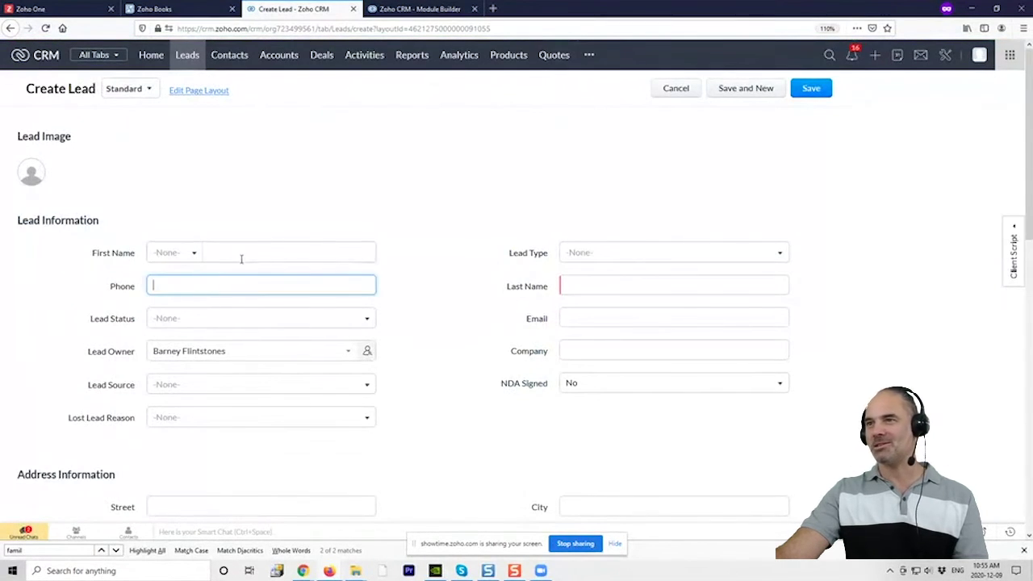
click(250, 252)
text(Lior)
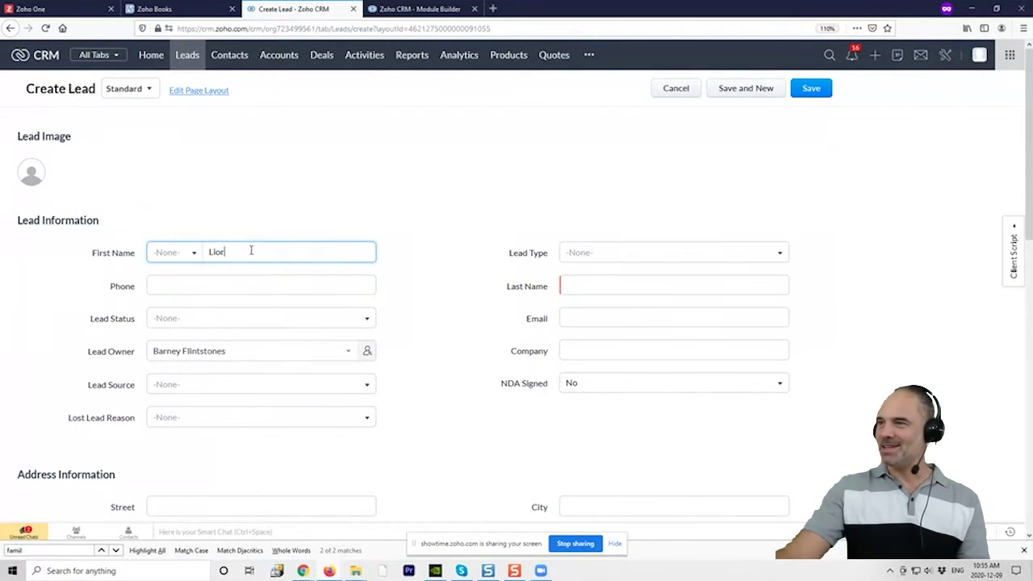
click(574, 282)
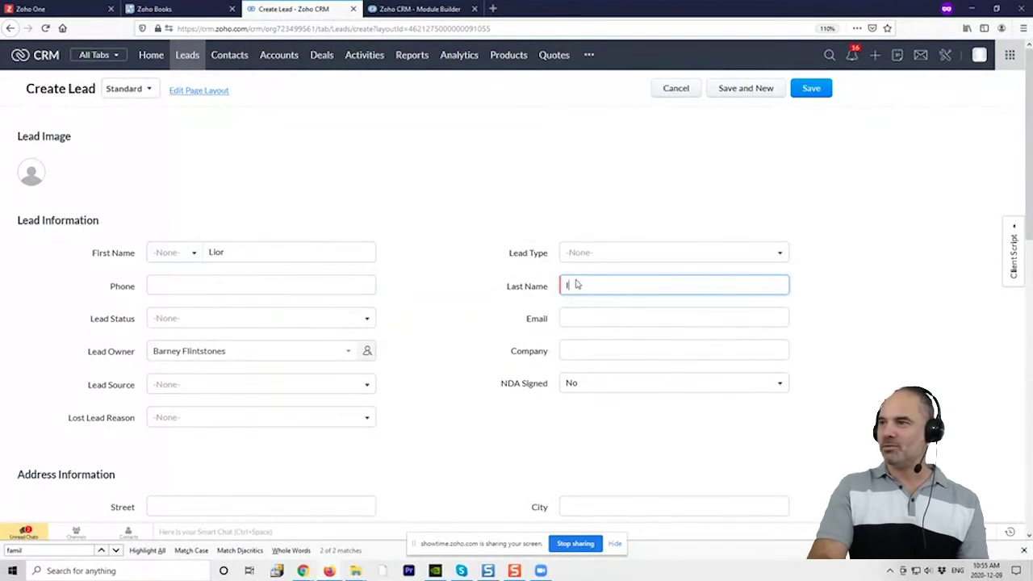
text(Izik)
click(695, 347)
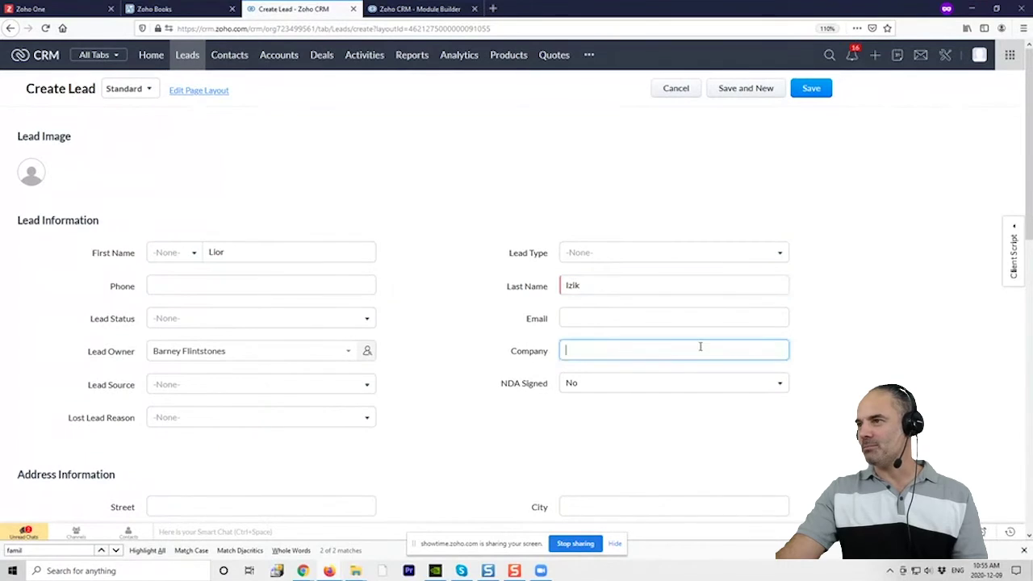
click(811, 89)
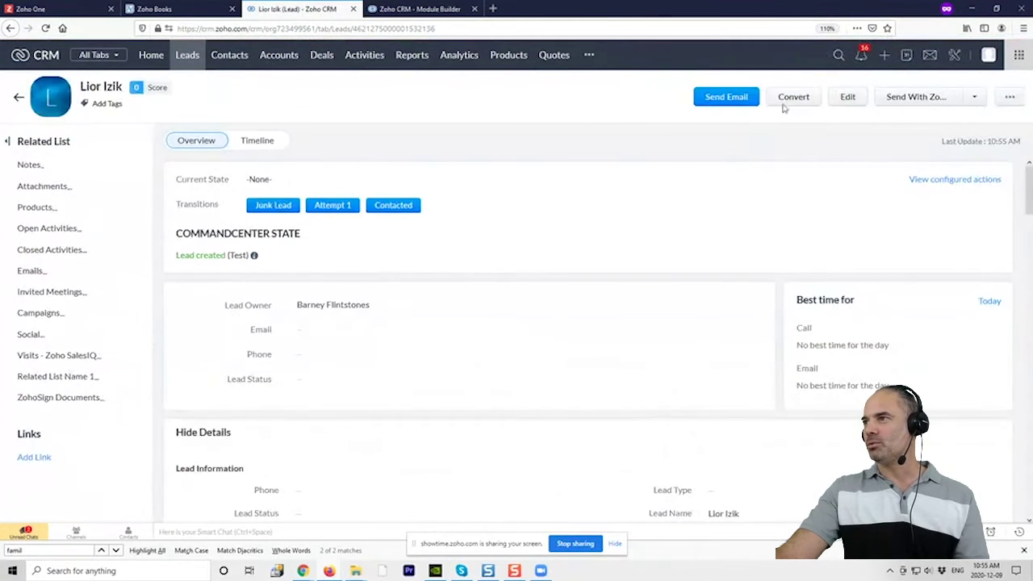
- Preview the lead conversion with 'Create a new Deal for this Contact' ticked
click(790, 98)
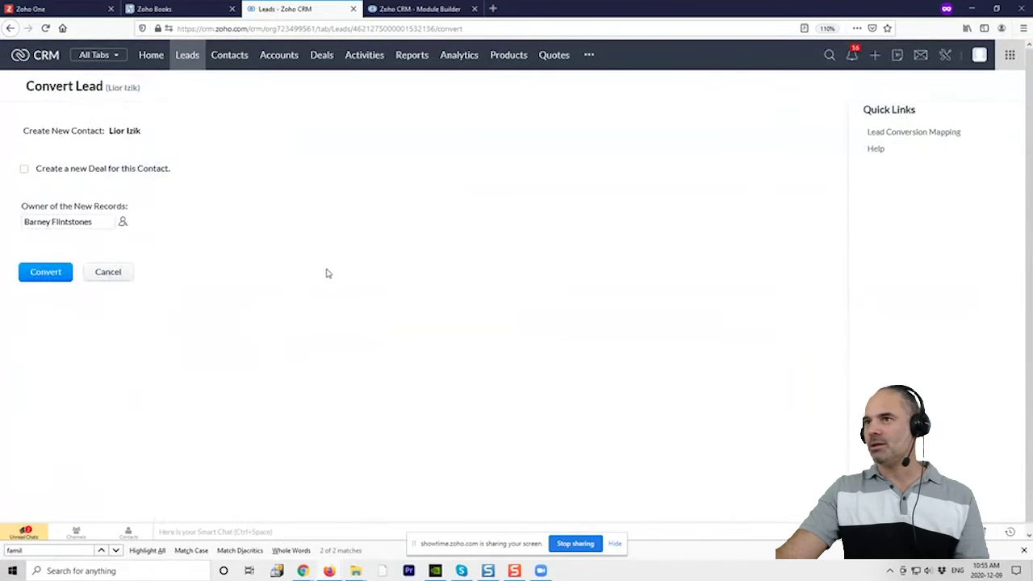
drag(24, 130, 161, 133)
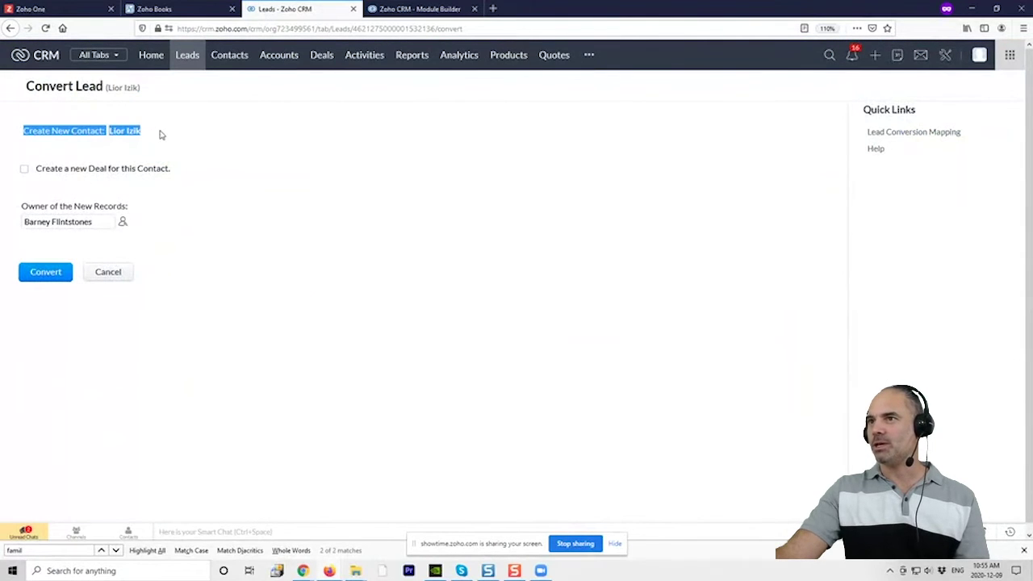
click(24, 169)
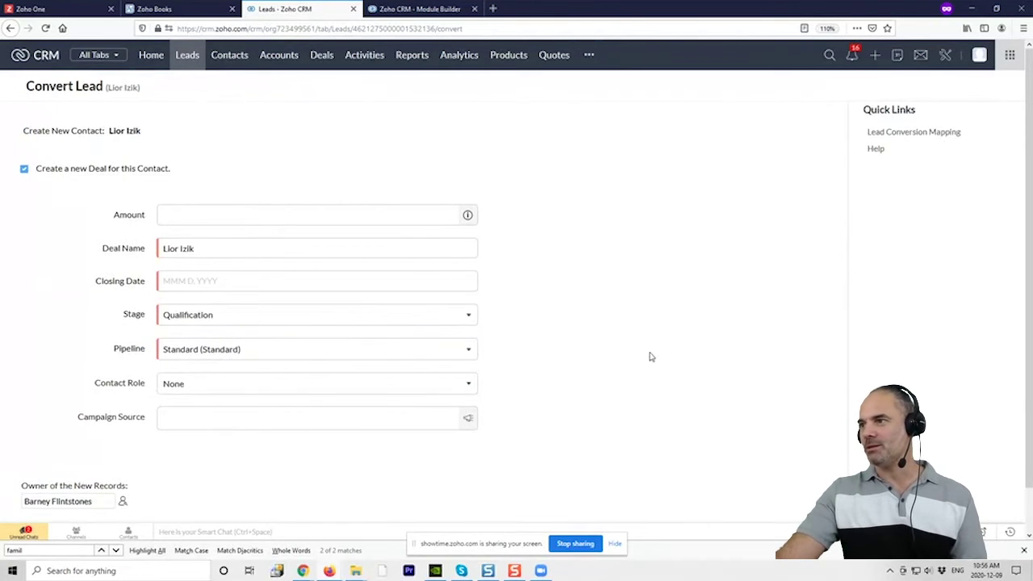
- Back on the lead record, start typing test inc into the Company field
scroll(660, 354, down, 1)
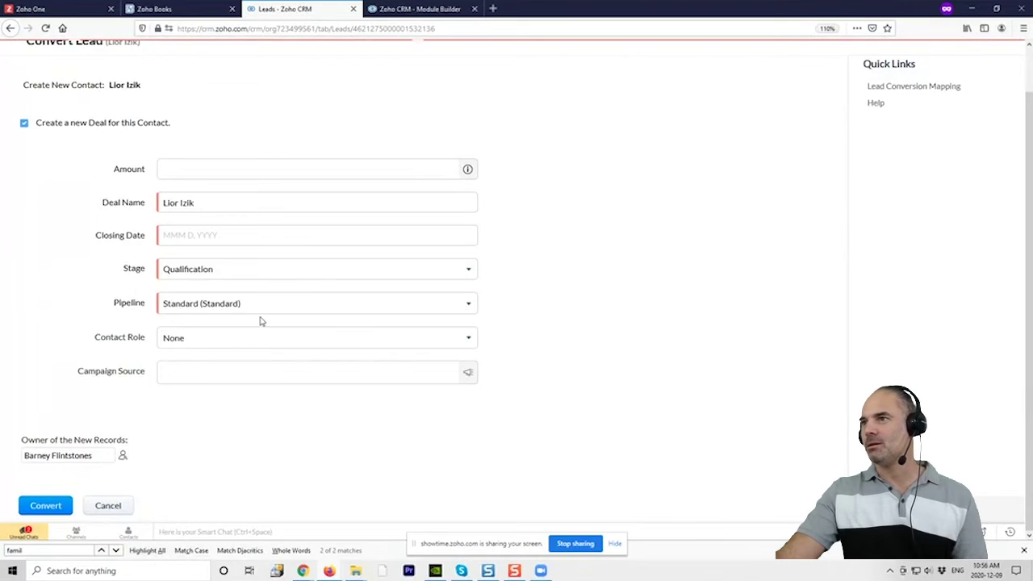
scroll(694, 379, down, 3)
click(731, 365)
text(test inc)
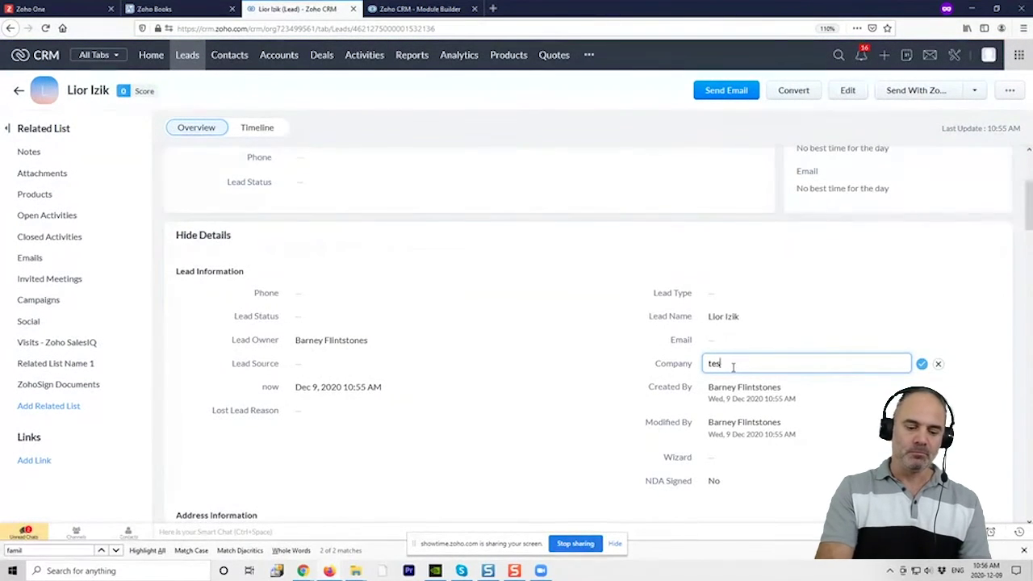
- Save test inc as the Company and preview the conversion's account and contact
click(923, 364)
click(796, 92)
drag(23, 131, 145, 131)
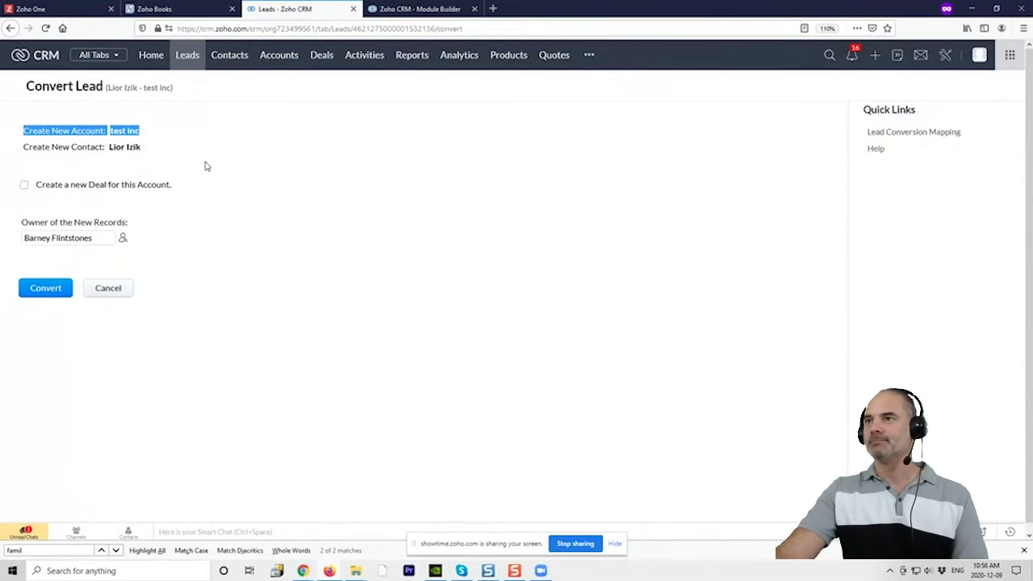
- Return to the Leads list without converting and reopen the test lead
click(190, 62)
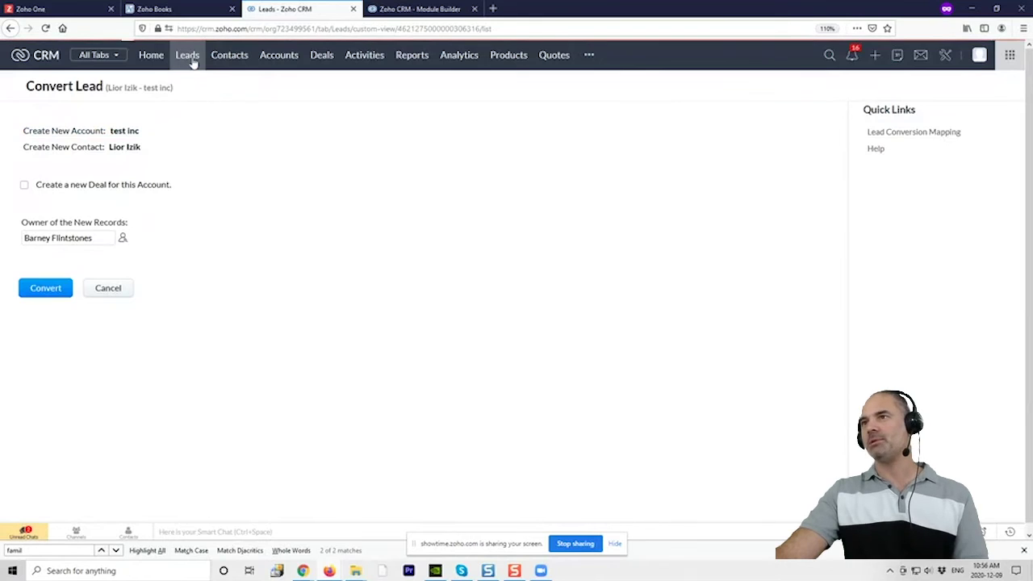
click(323, 143)
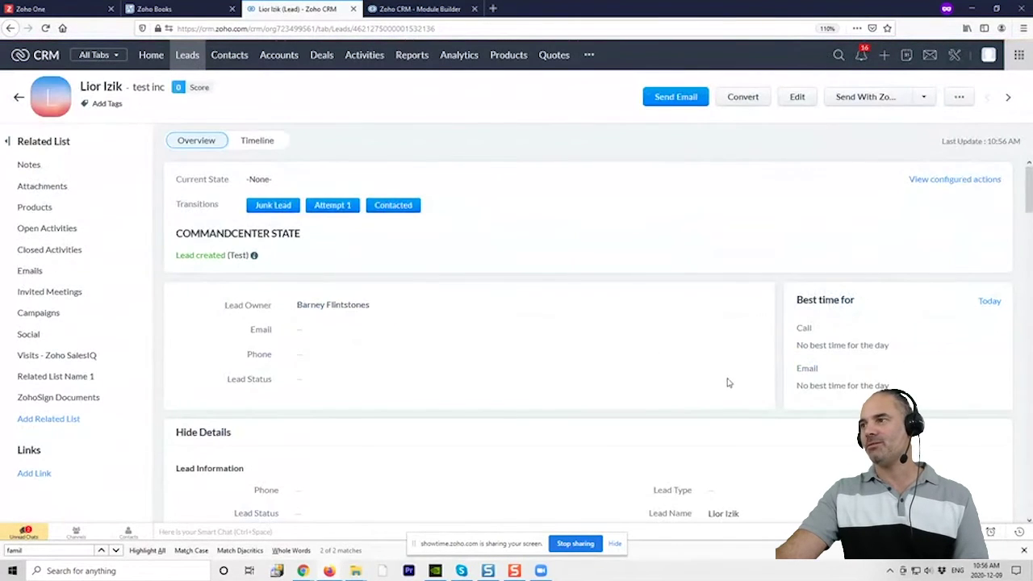
scroll(710, 339, down, 3)
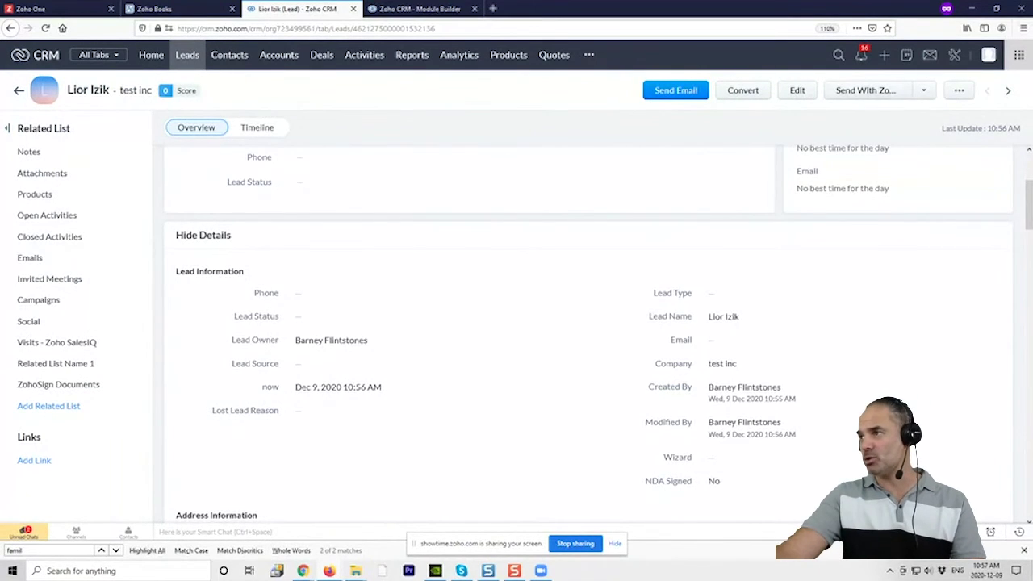
- Open Setup's Modules and Fields list and view Organize Modules, cancelling without changes
click(956, 55)
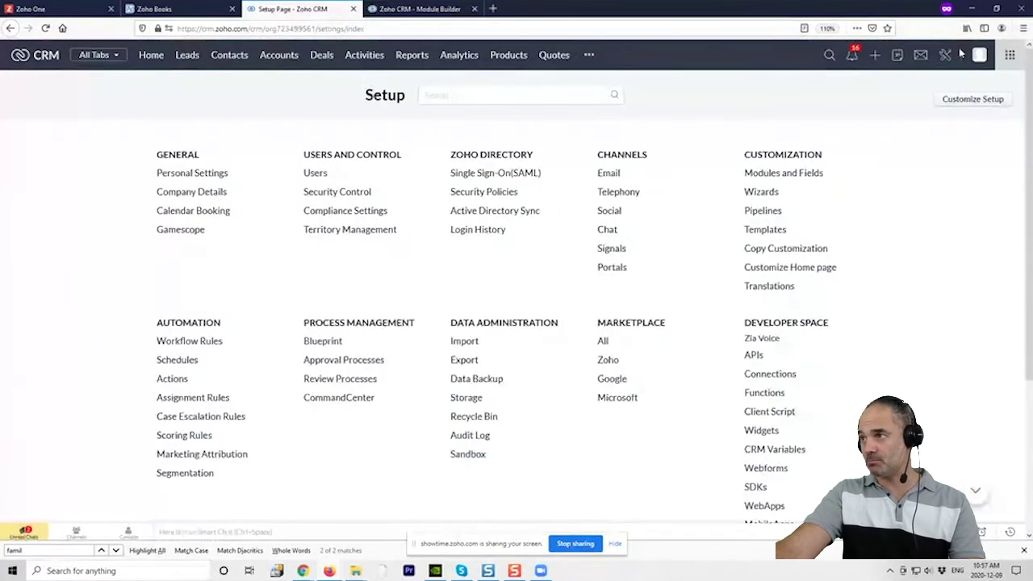
click(789, 171)
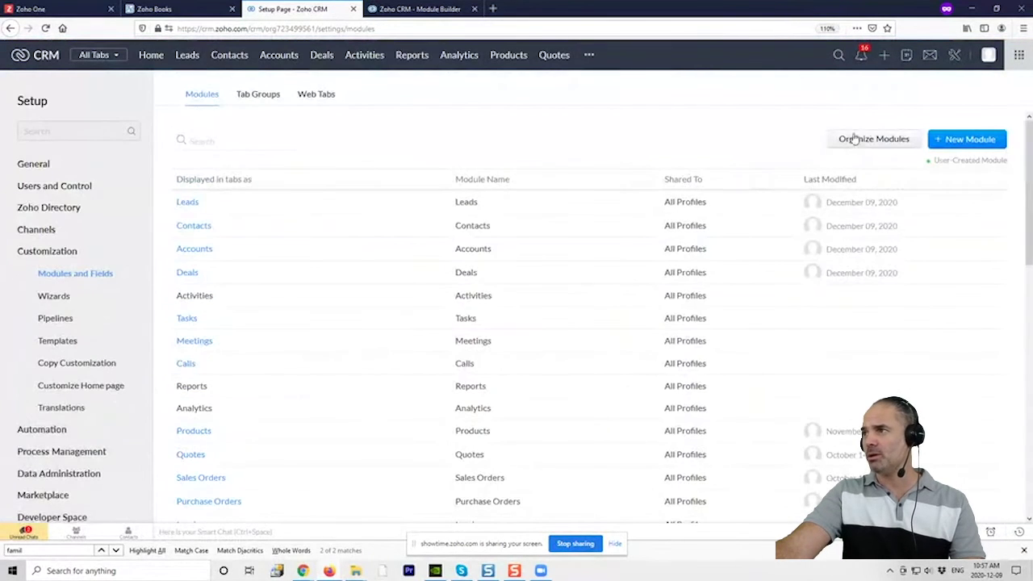
click(871, 138)
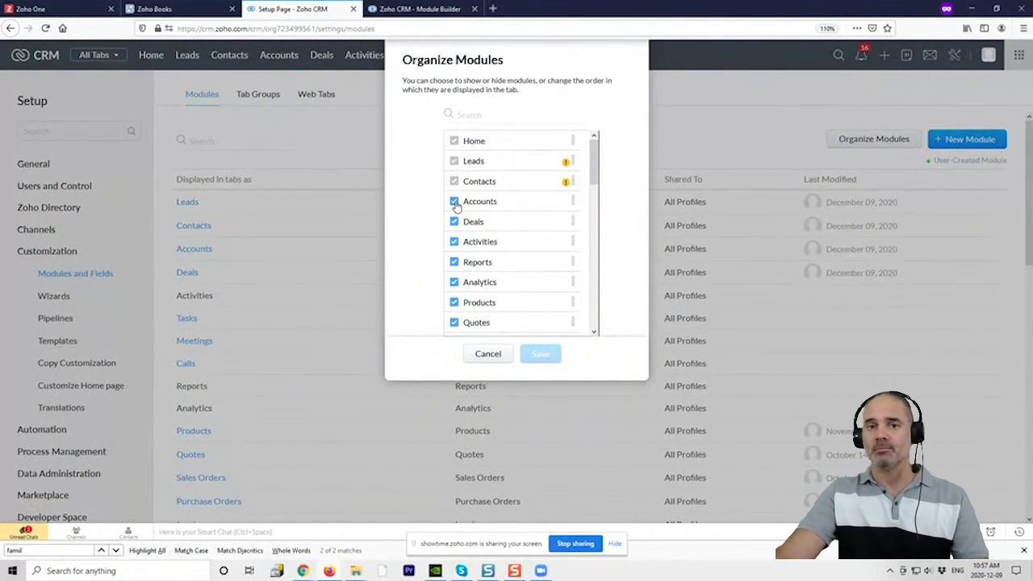
click(488, 355)
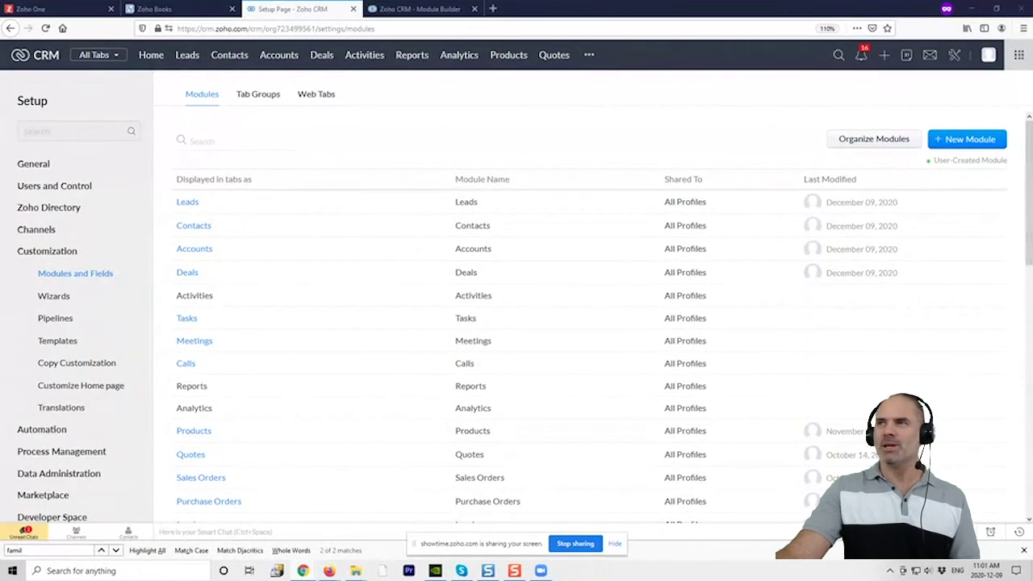
- Go to youtube.com in a new private browsing tab
click(492, 9)
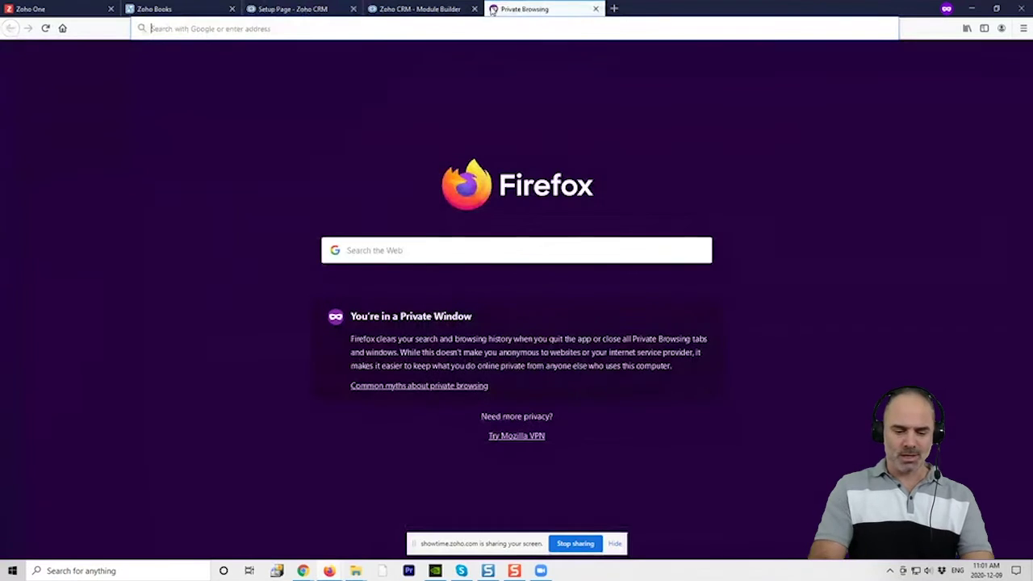
text(youtube.com)
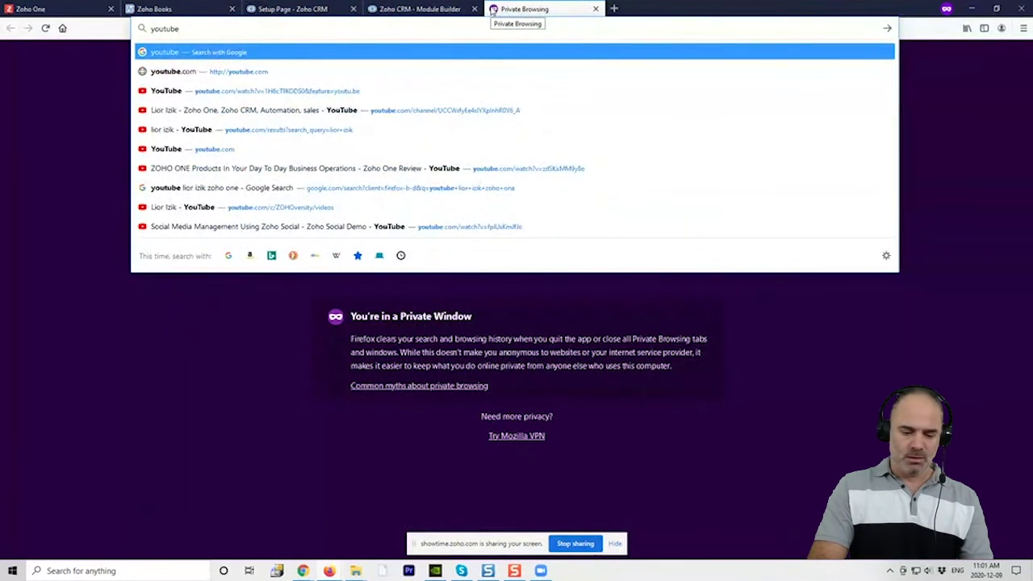
key(Return)
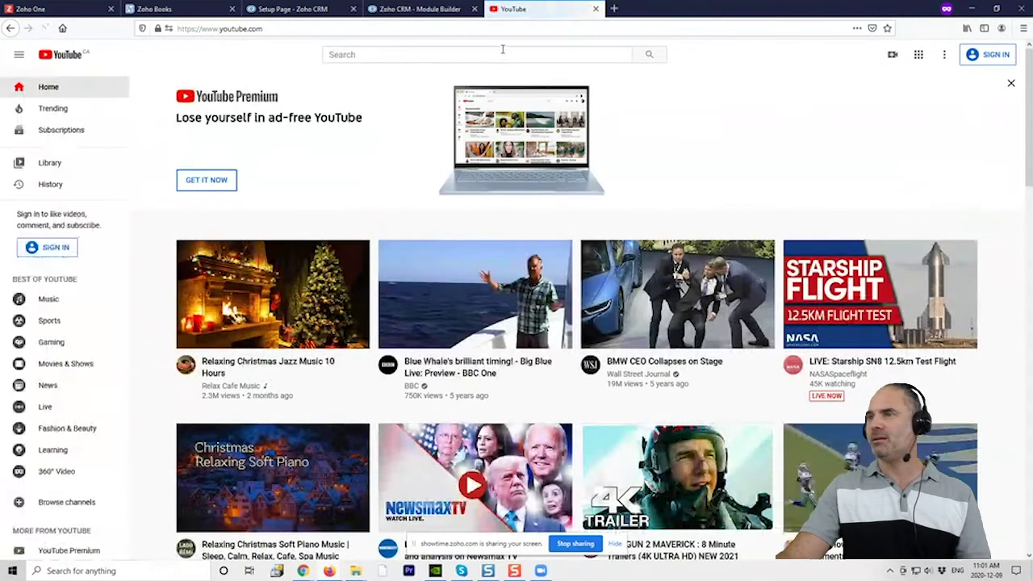
- Search for the presenter's SMS videos and open the SMS, MMS and whatsapp Zoho CRM Plugin video
click(501, 52)
text(lior izik )
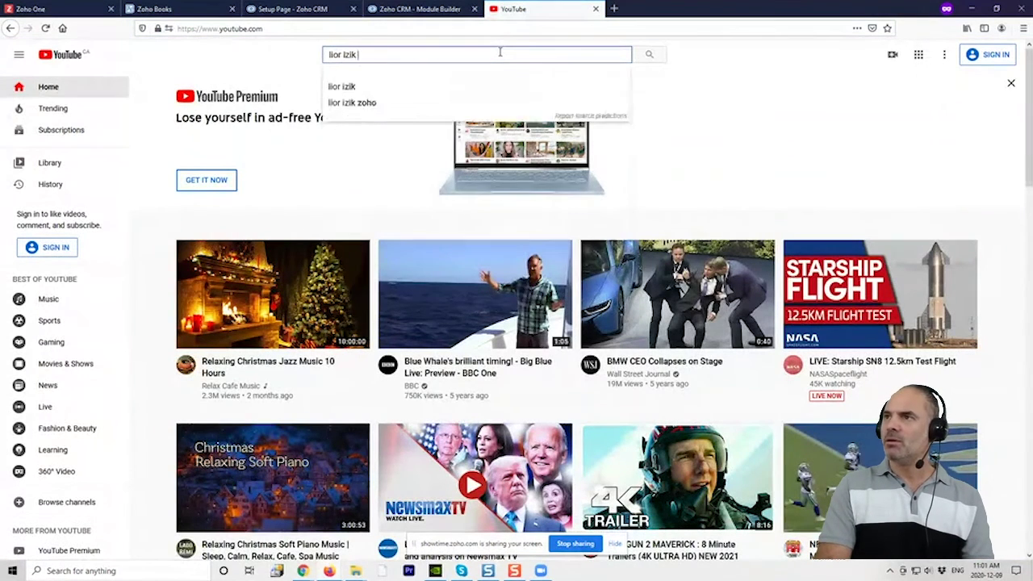
text(smsm)
key(Return)
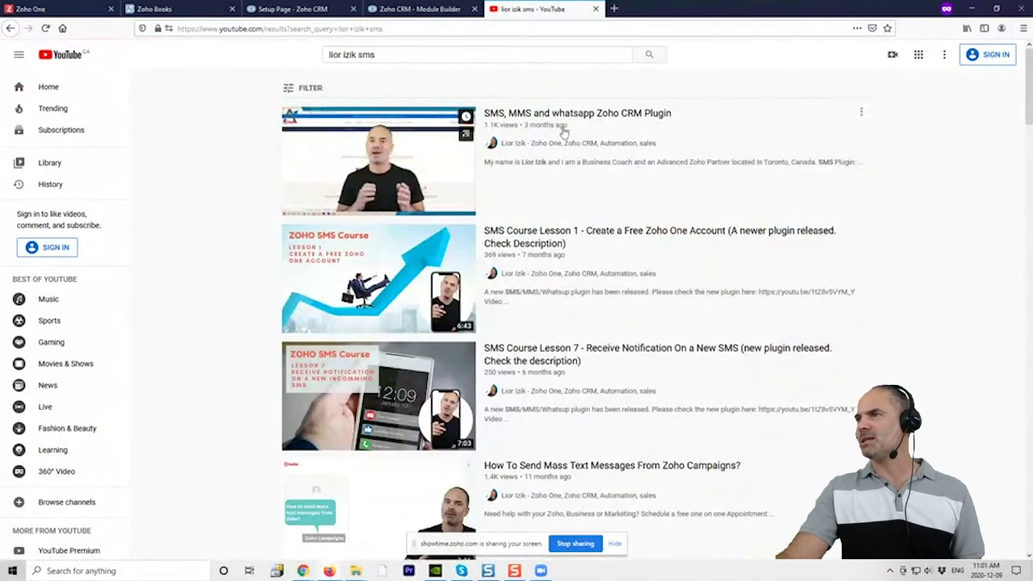
click(567, 115)
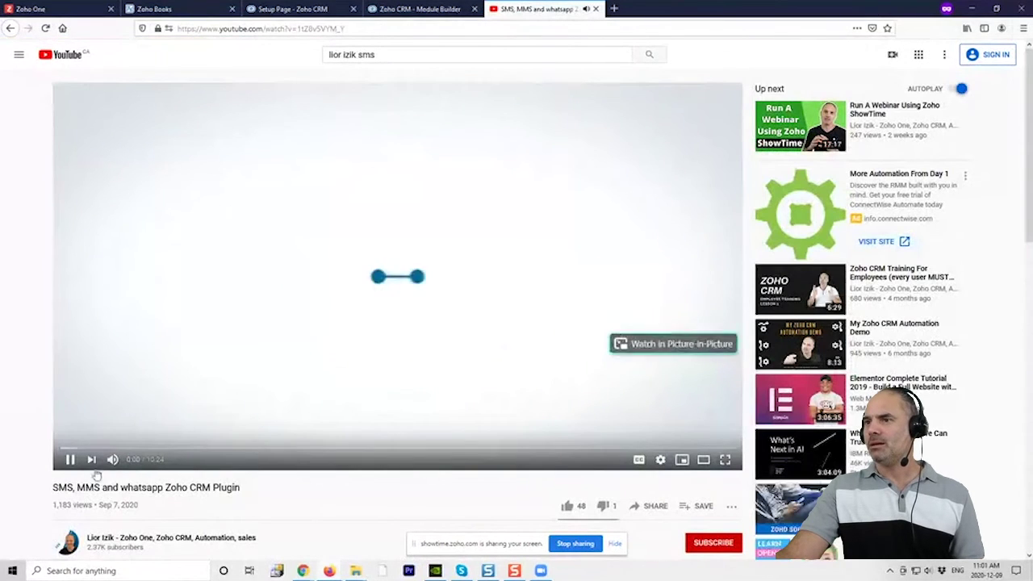
- Pause the SMS, MMS and whatsapp plugin video and skip ahead through 3:53 to 6:04
click(70, 459)
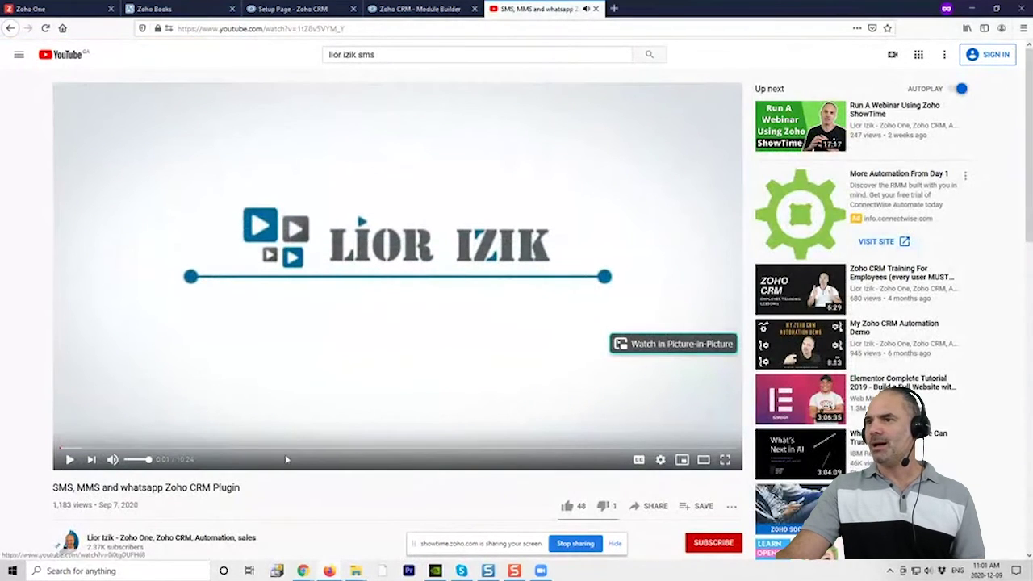
click(314, 451)
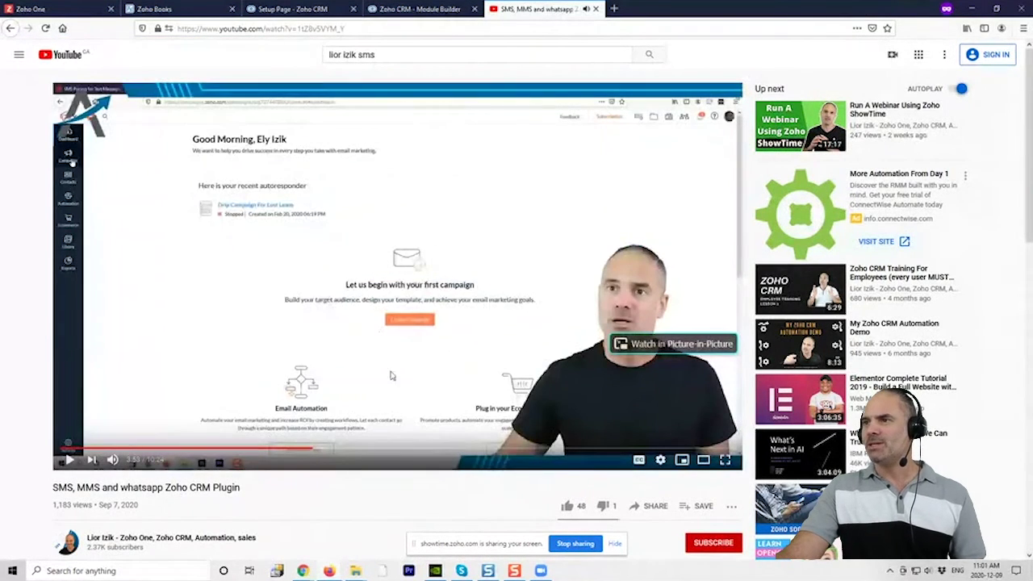
click(454, 451)
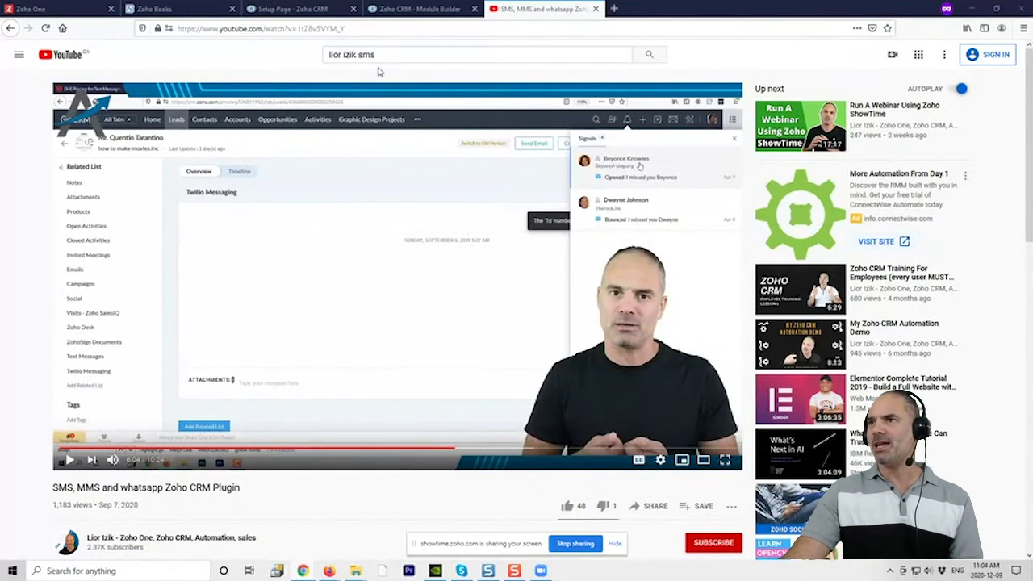
drag(52, 488, 272, 497)
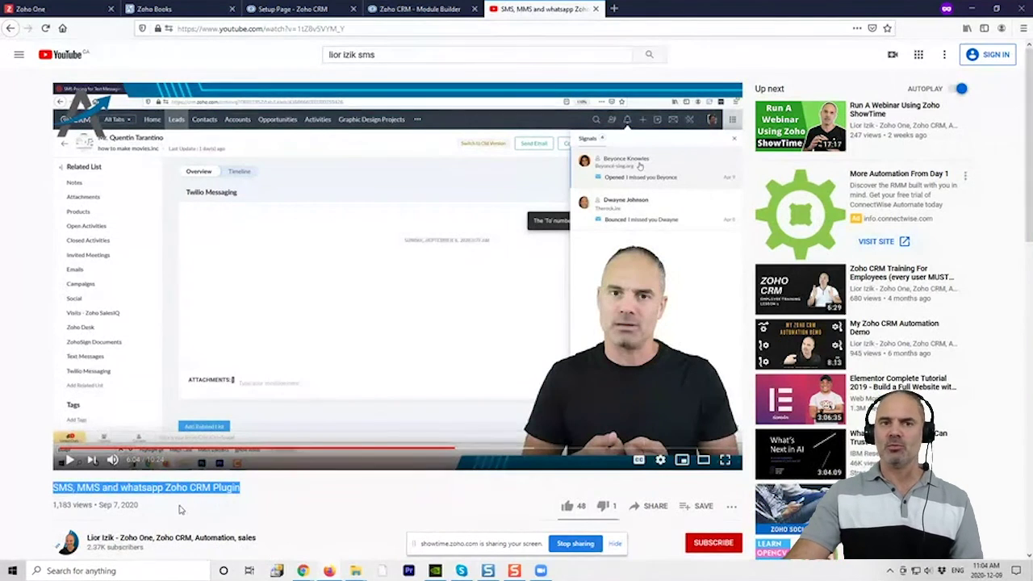
double_click(142, 487)
triple_click(134, 487)
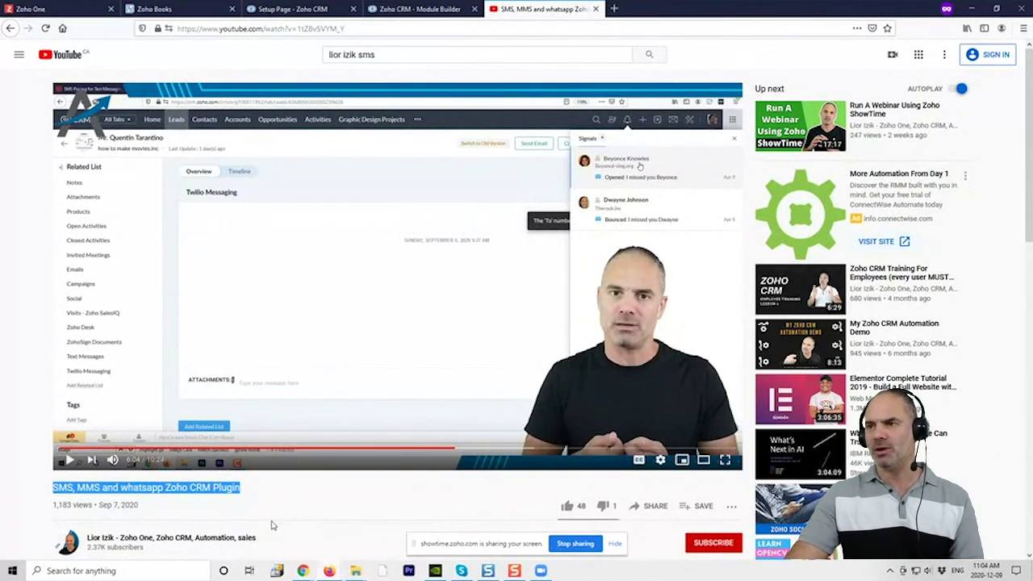
click(250, 506)
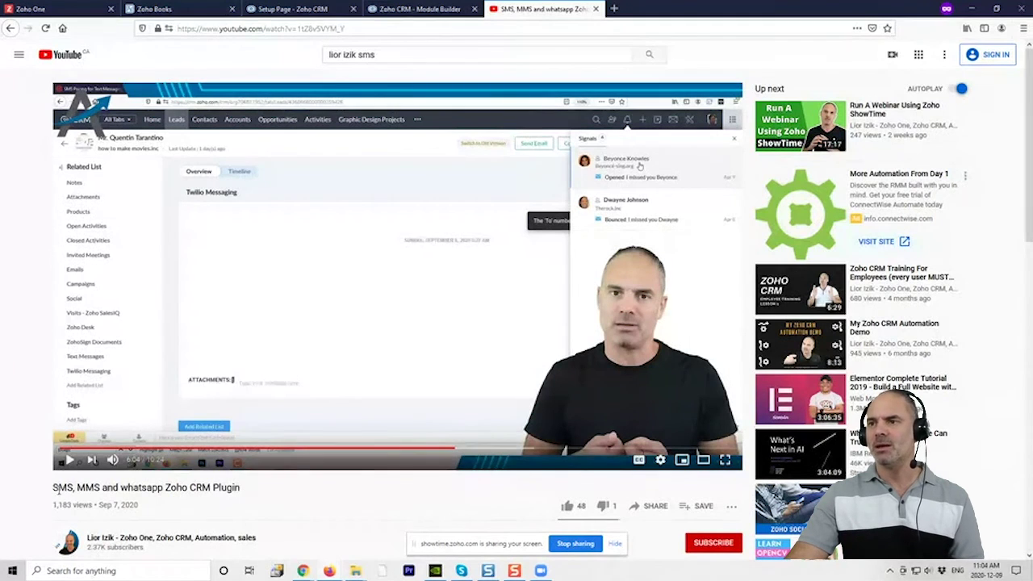
drag(53, 487, 279, 484)
click(210, 502)
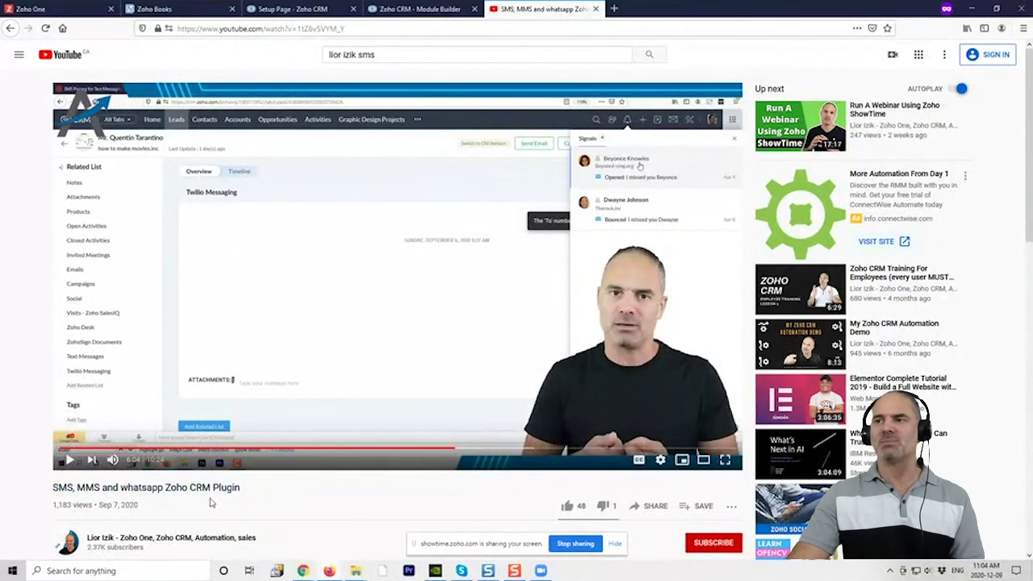